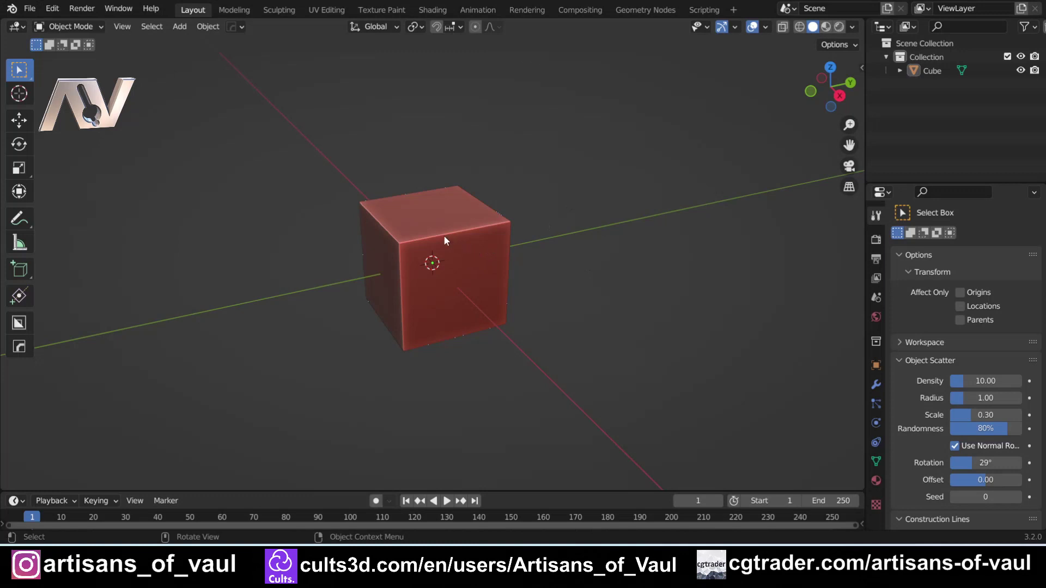
- Select the cube, try its edge and face editing modes, and return it to Object Mode
click(449, 240)
key(Tab)
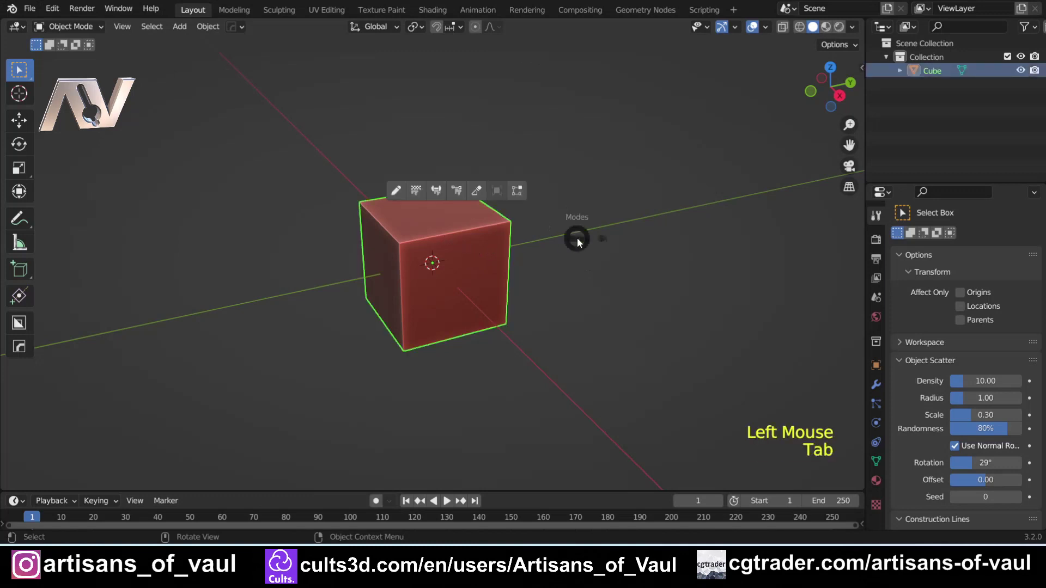
key(Tab)
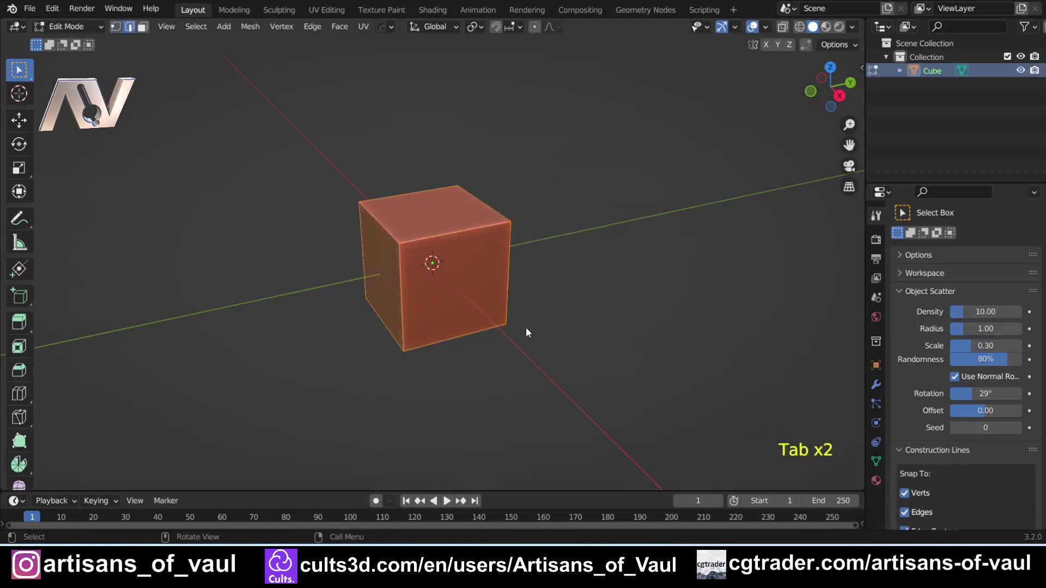
key(Tab)
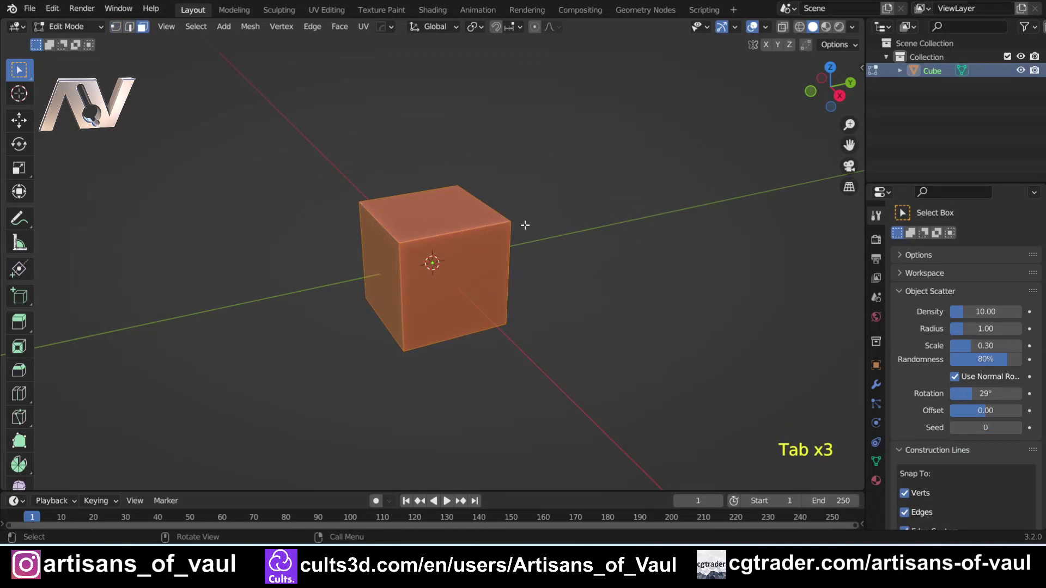
key(Tab)
click(519, 149)
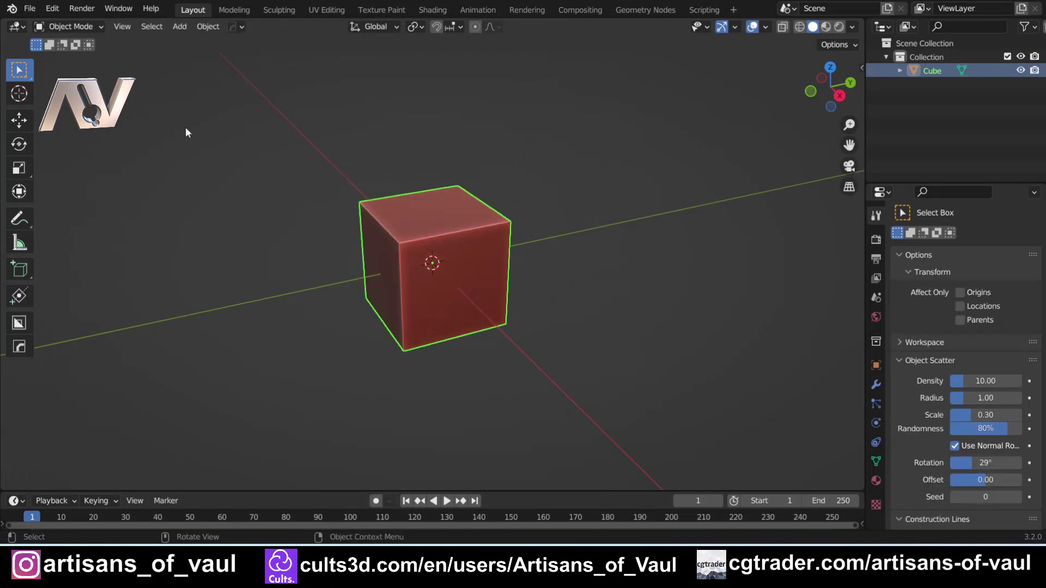
- Search the add-on preferences for "mach" and expand the details of MACHIN3tools
click(52, 8)
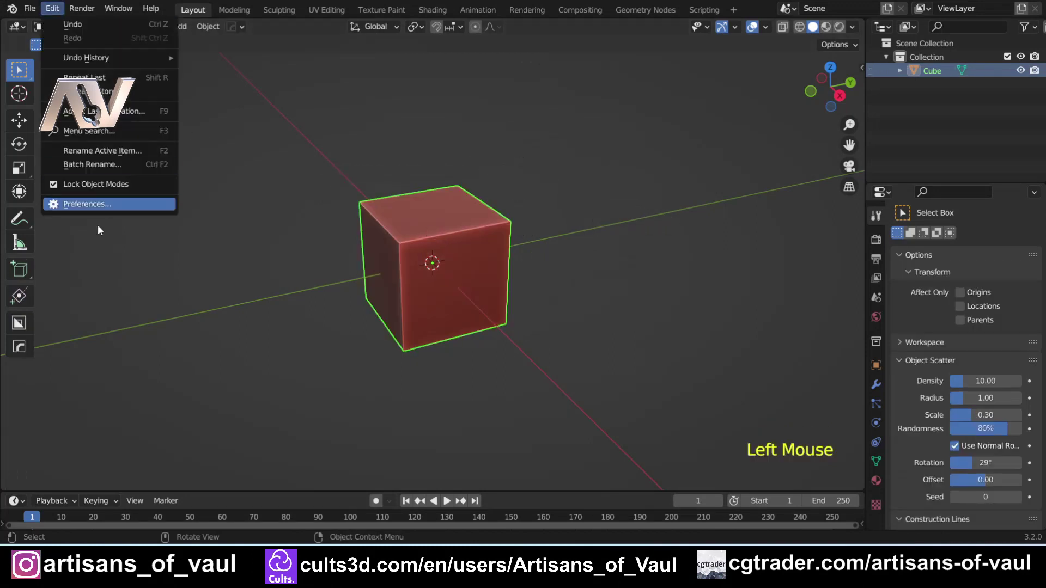
click(94, 205)
drag(227, 46, 525, 90)
key(ctrl+f)
text(mach)
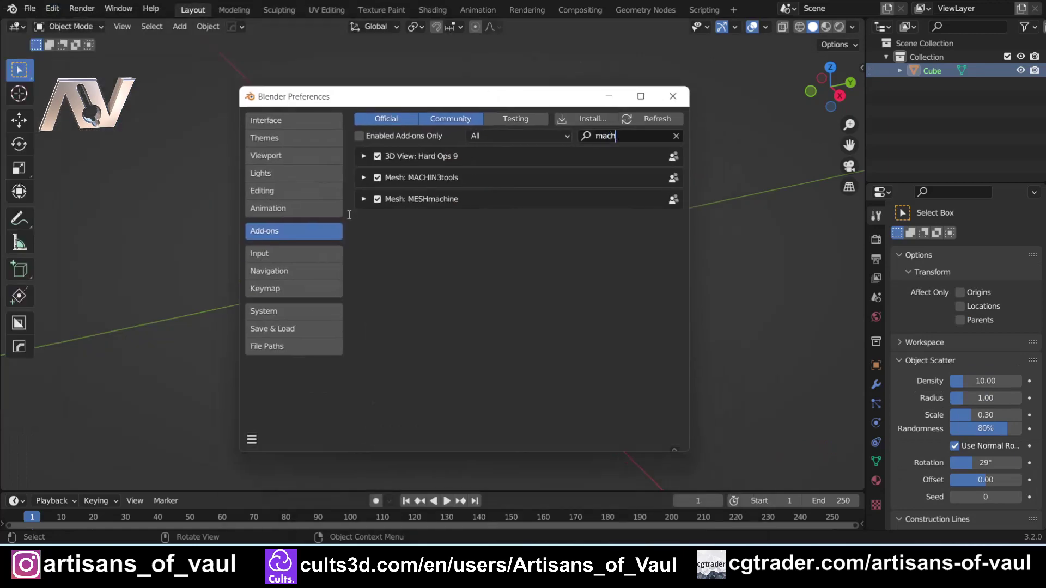
click(364, 178)
- Examine the MACHIN3tools activation list and the preference-saving options, and close the preferences
scroll(382, 218, down, 2)
drag(689, 272, 921, 273)
scroll(471, 277, down, 1)
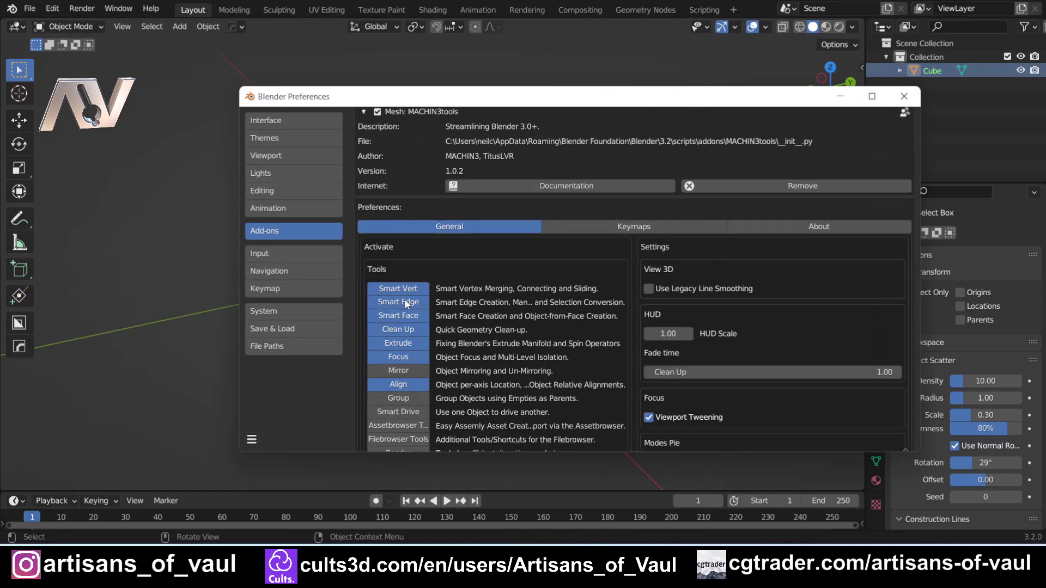
click(249, 440)
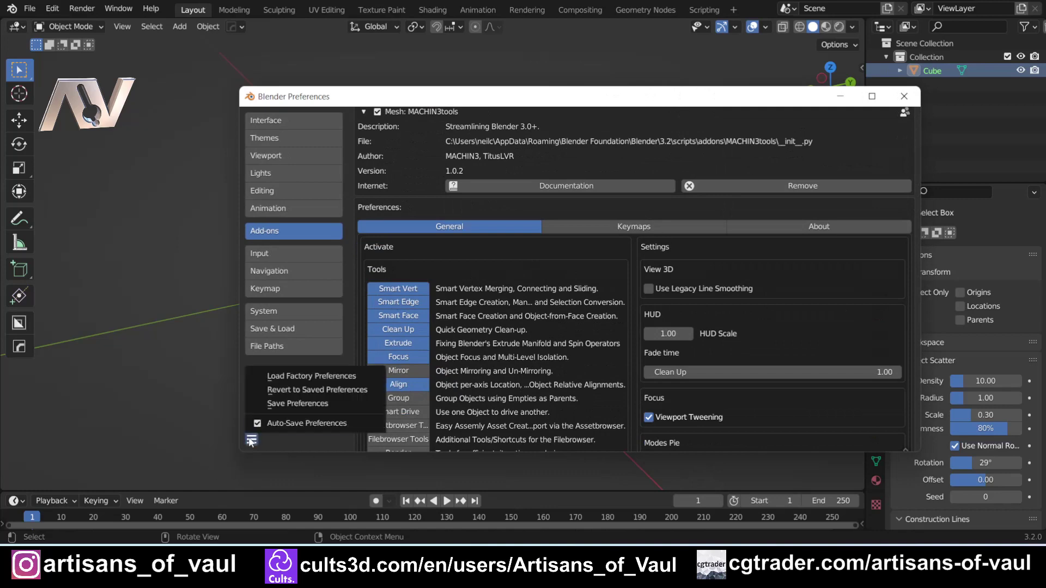
click(904, 96)
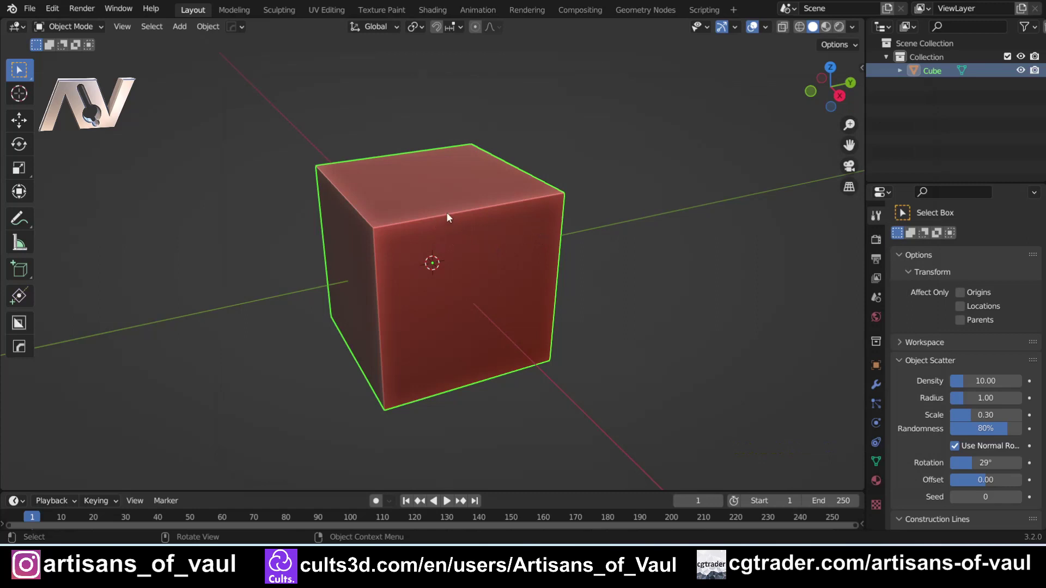
- Enter vertex editing on the cube and select one corner vertex of its top face
scroll(344, 269, down, 2)
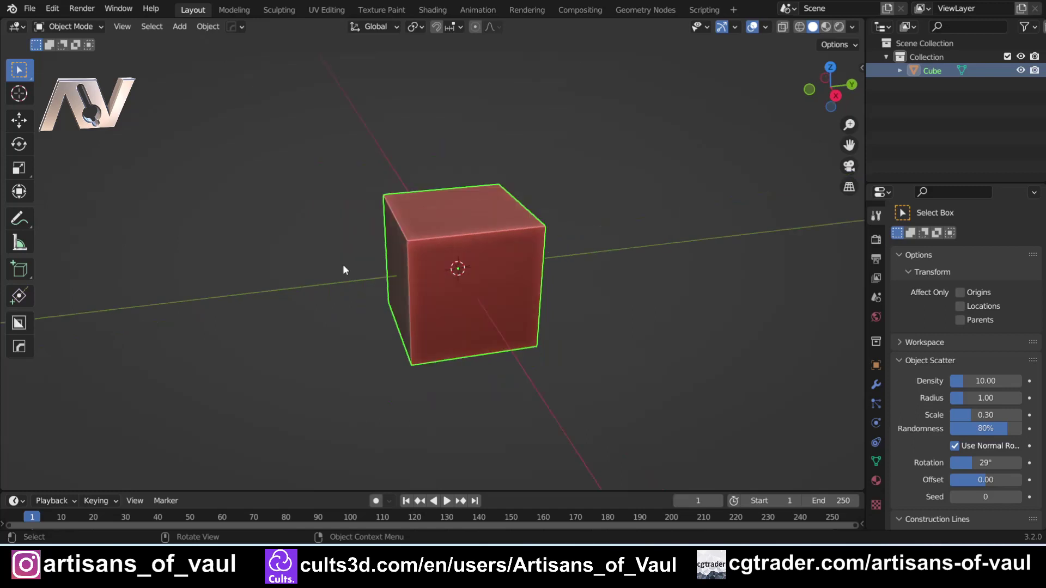
key(Tab)
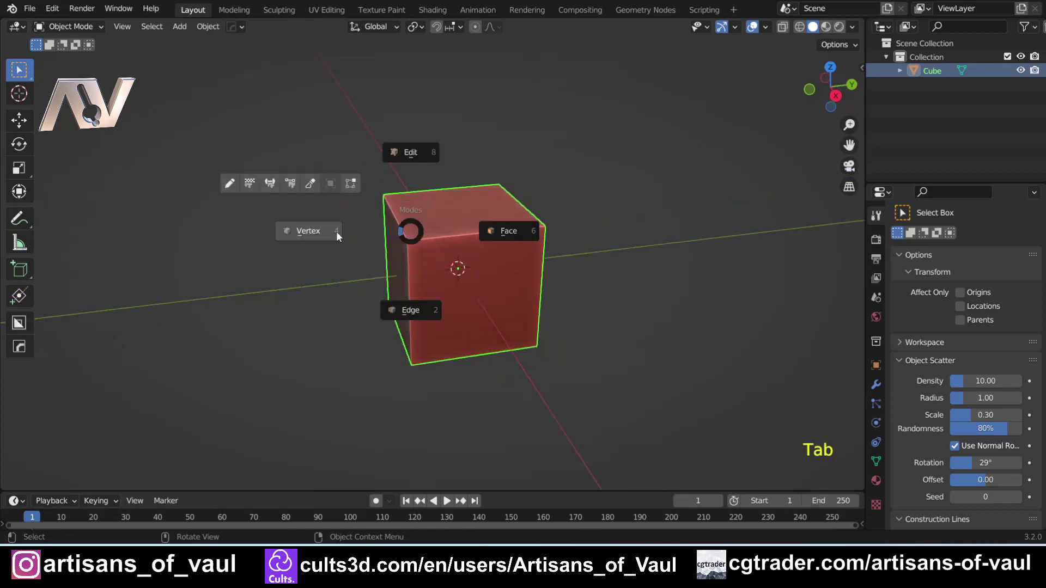
click(315, 231)
middle_drag(380, 217, 296, 308)
scroll(296, 308, up, 2)
click(320, 320)
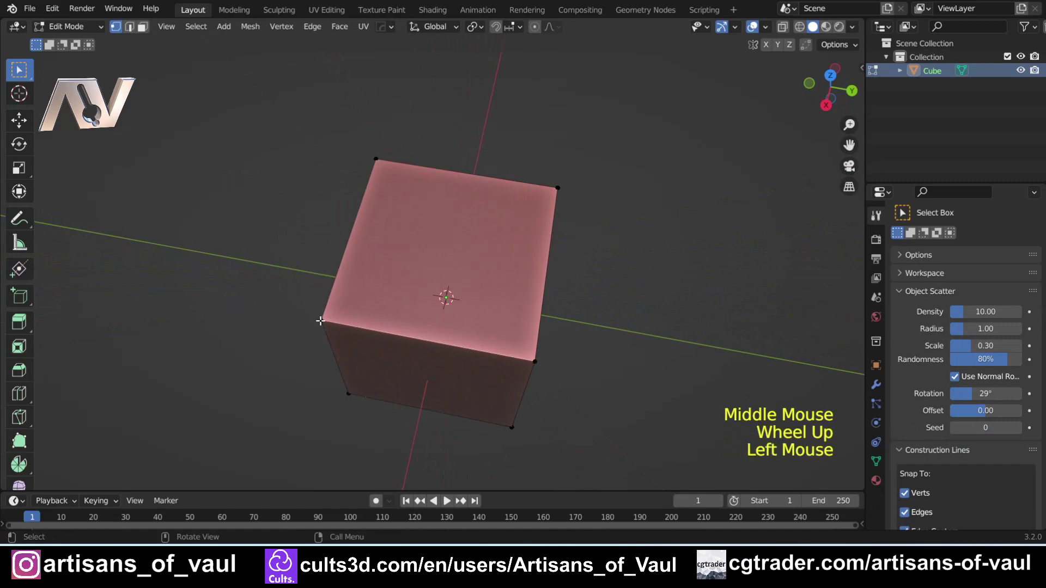
- Use Smart Edge to make a straight knife cut across the cube's top face with cut through on
key(2)
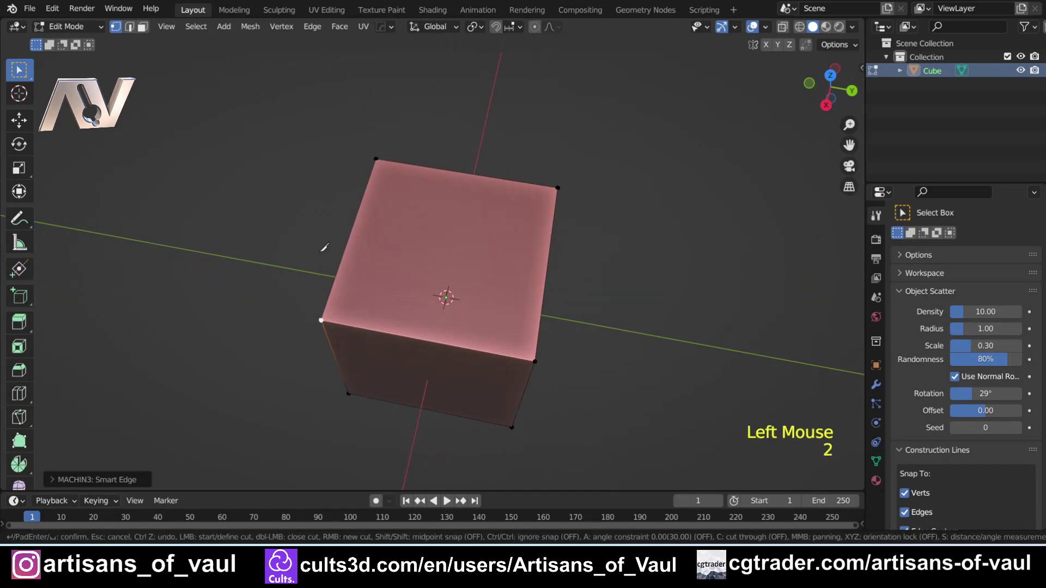
middle_drag(330, 236, 329, 241)
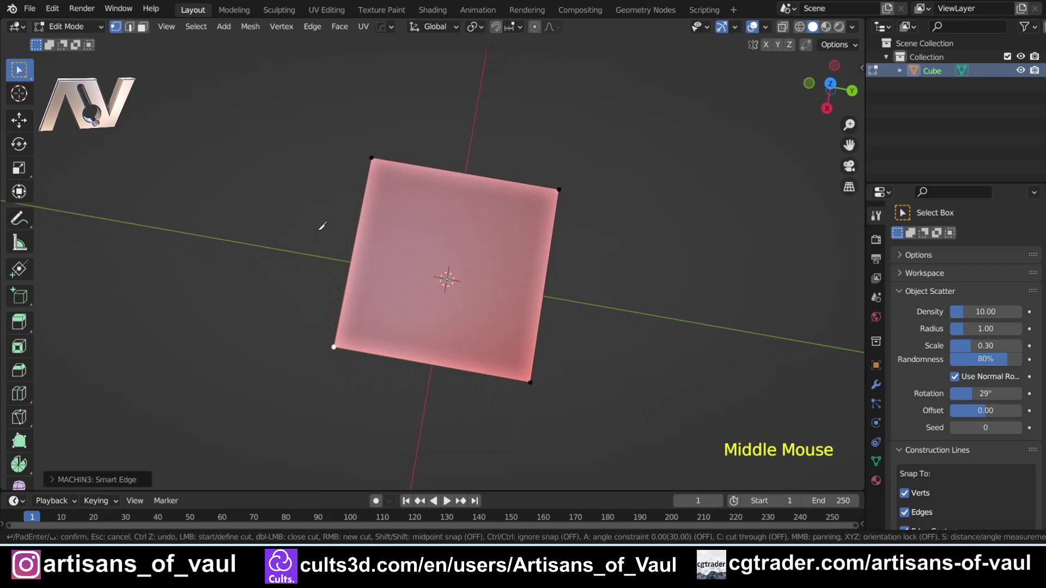
click(319, 230)
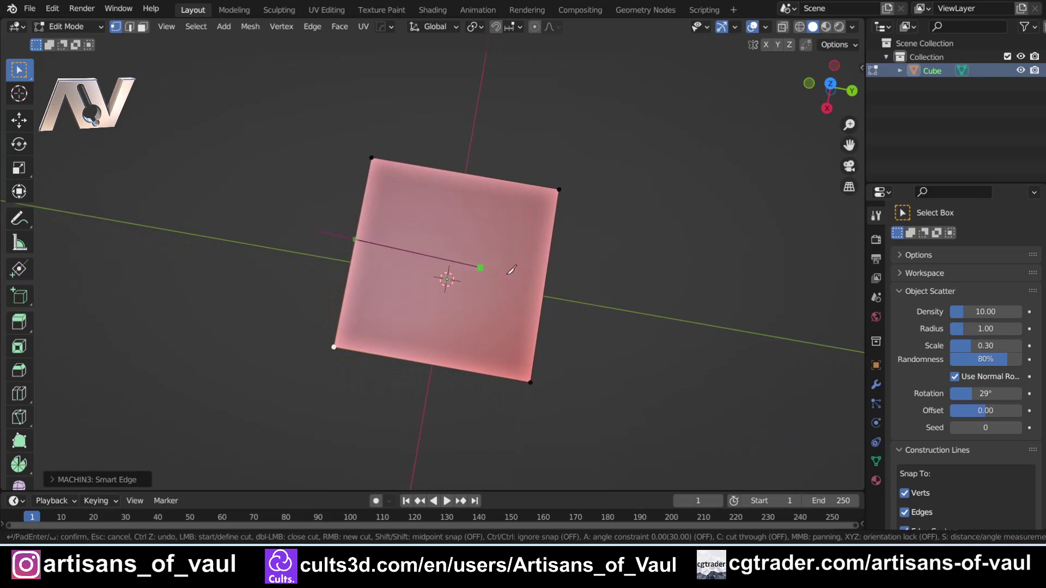
key(c)
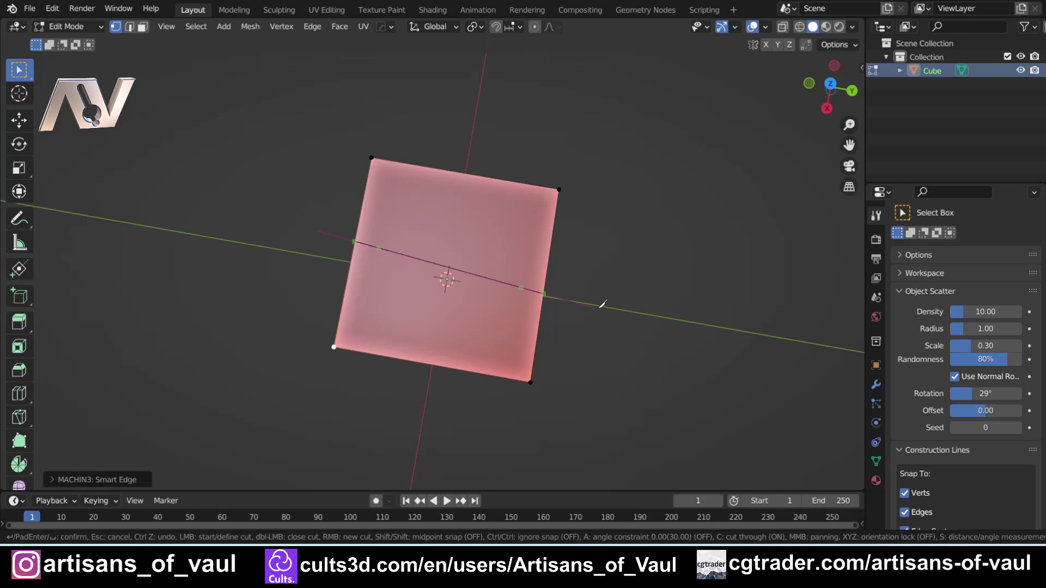
click(602, 304)
key(Return)
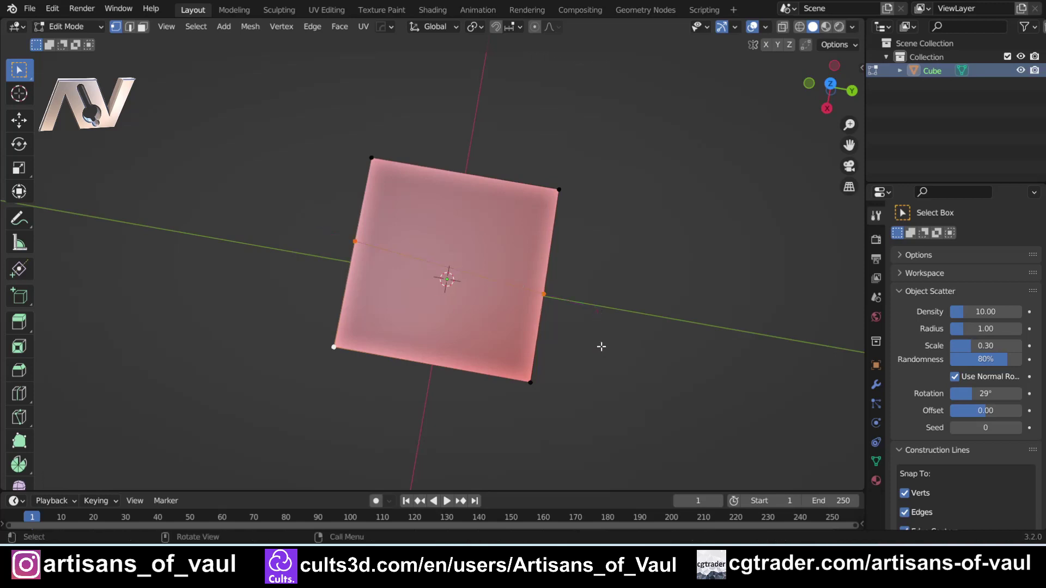
- Undo the knife cut through the cube
middle_drag(626, 333, 416, 262)
key(a)
key(ctrl+z)
key(ctrl+z)
key(ctrl+z)
scroll(343, 246, up, 2)
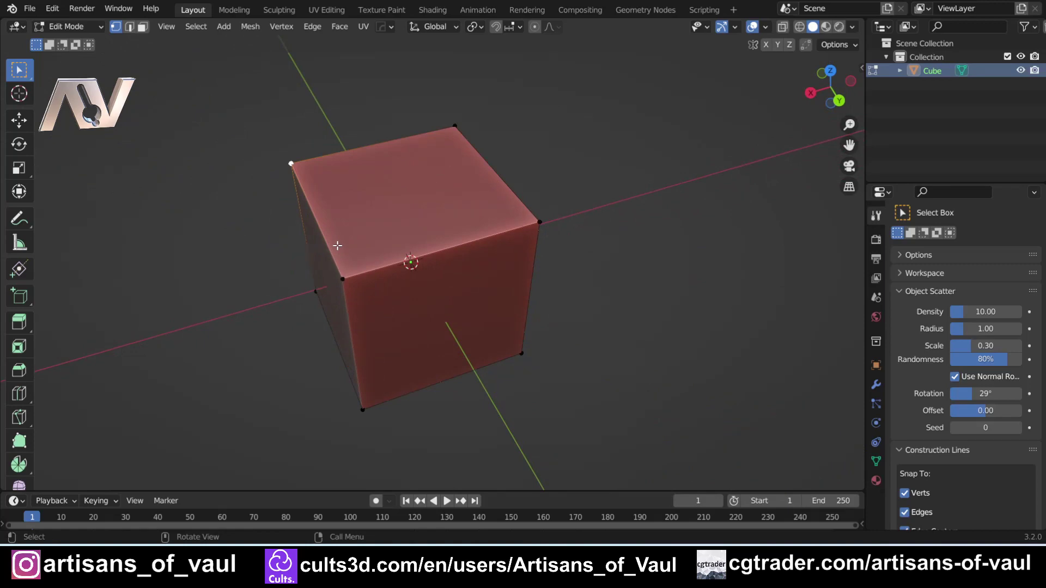
- Switch to edge editing, select the whole cube and subdivide it three times
key(Tab)
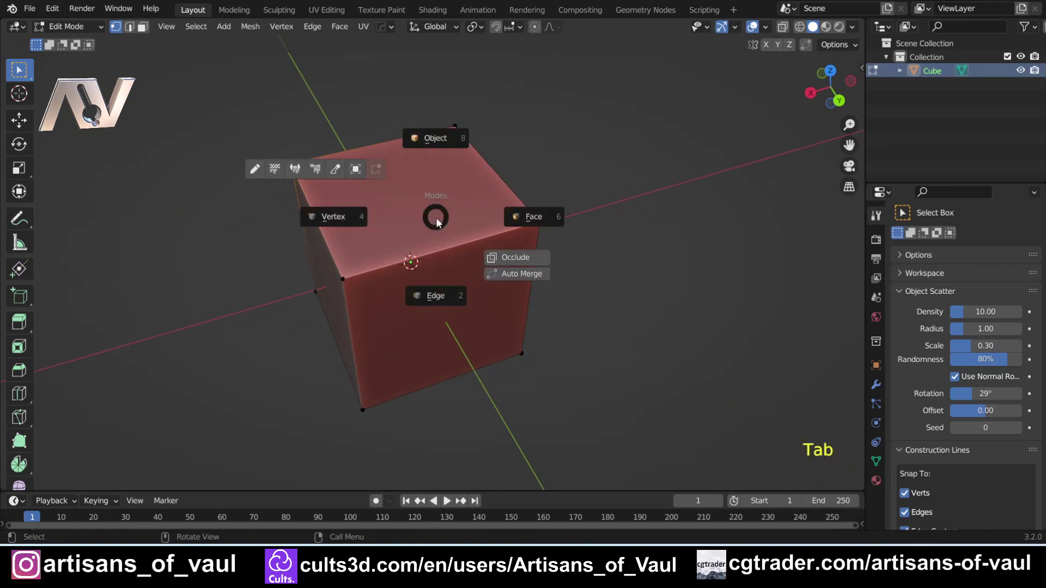
click(434, 277)
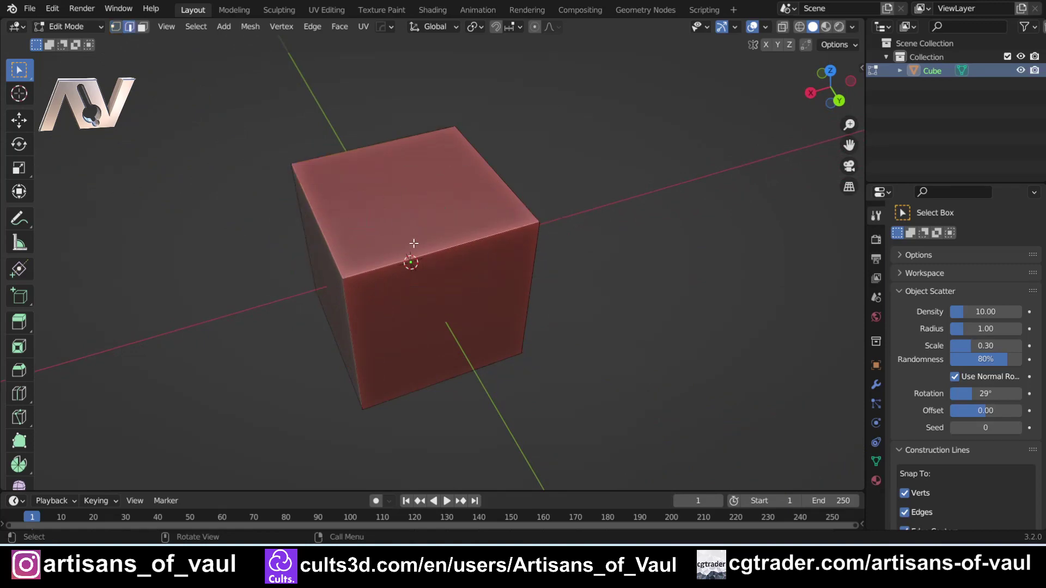
key(a)
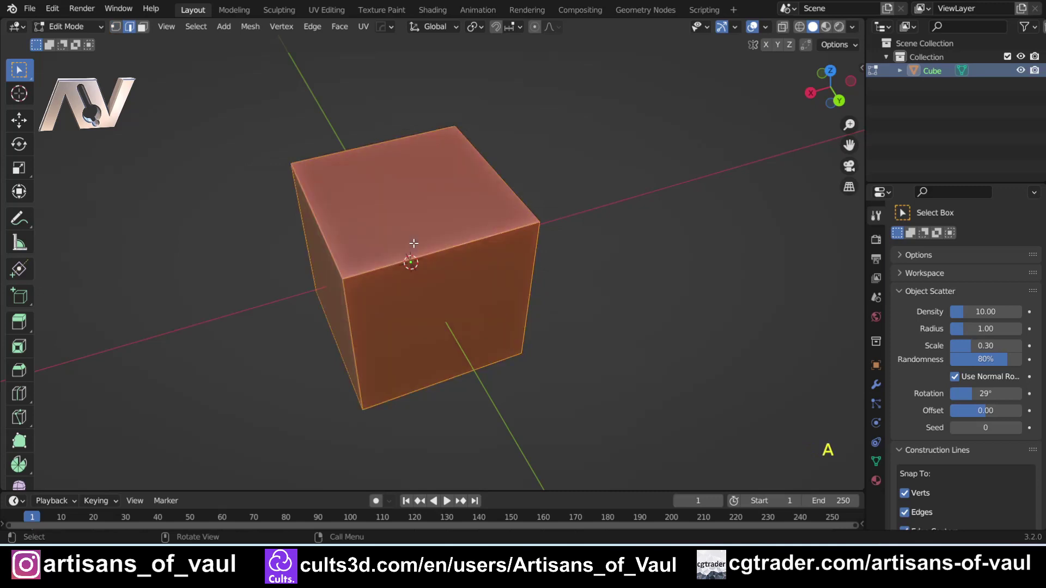
key(ctrl+e)
click(414, 243)
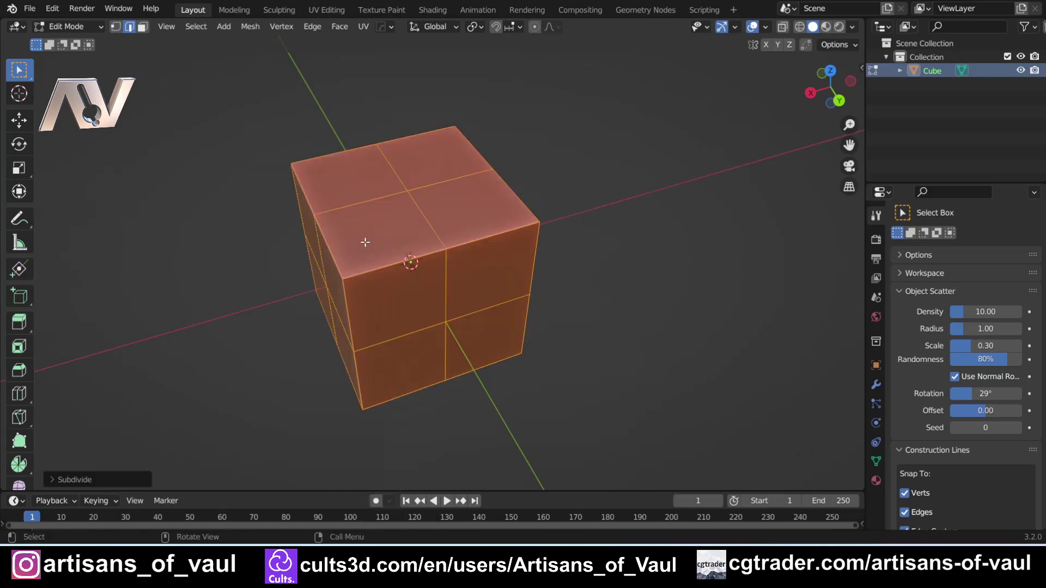
key(shift+r)
key(shift+r)
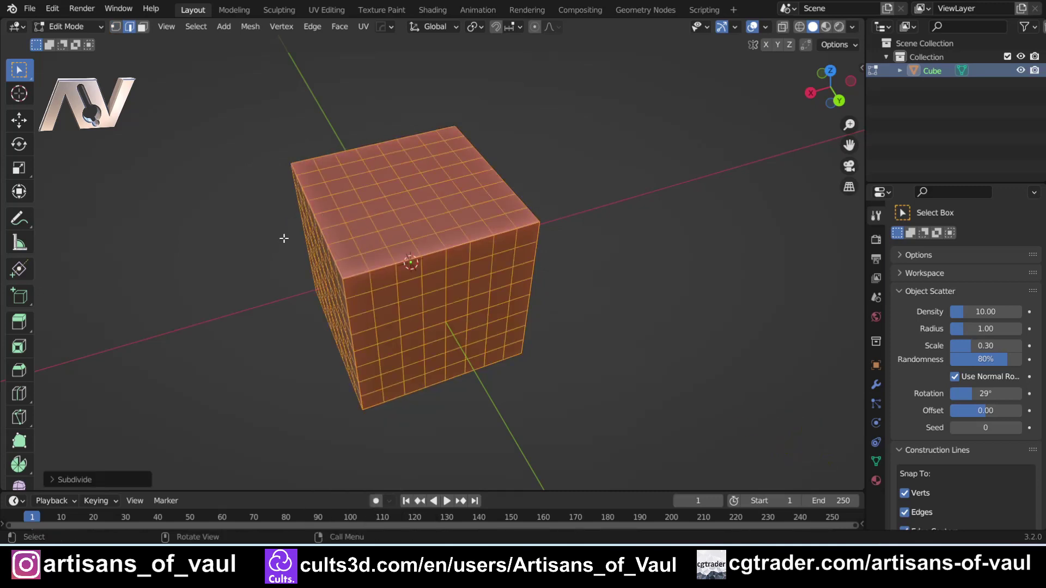
- Switch the subdivided cube to vertex editing and clear the selection
middle_drag(324, 224, 336, 283)
scroll(362, 273, up, 2)
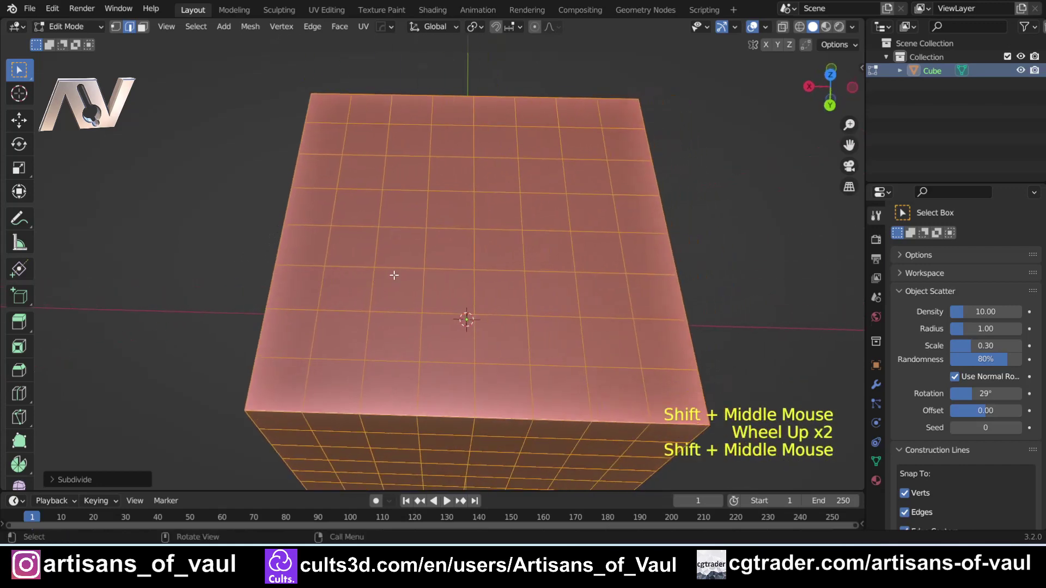
key(Tab)
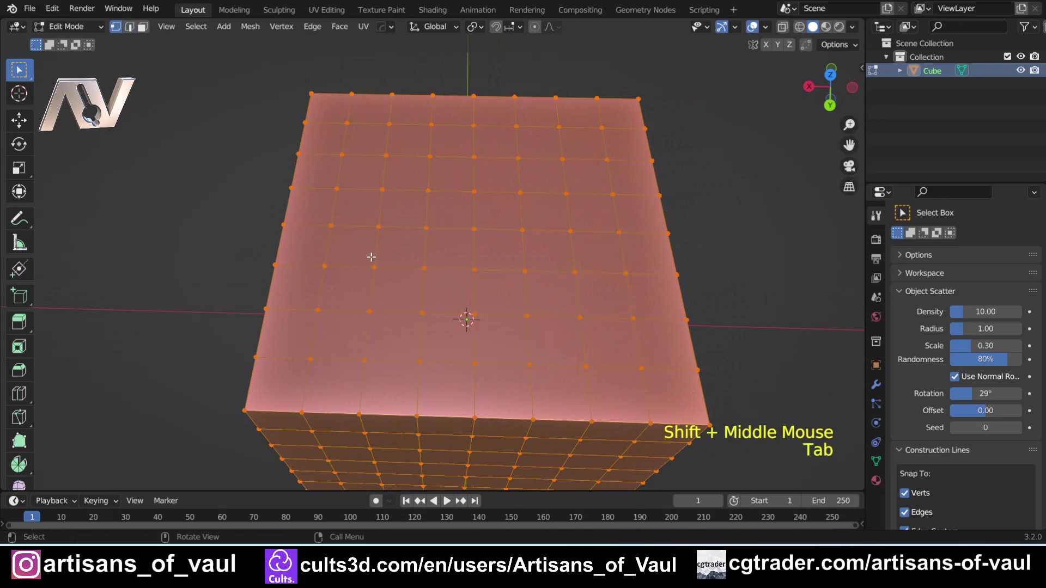
click(245, 220)
- Try a Smart Edge knife cut between two diagonally adjacent vertices near the middle of the top face
key(2)
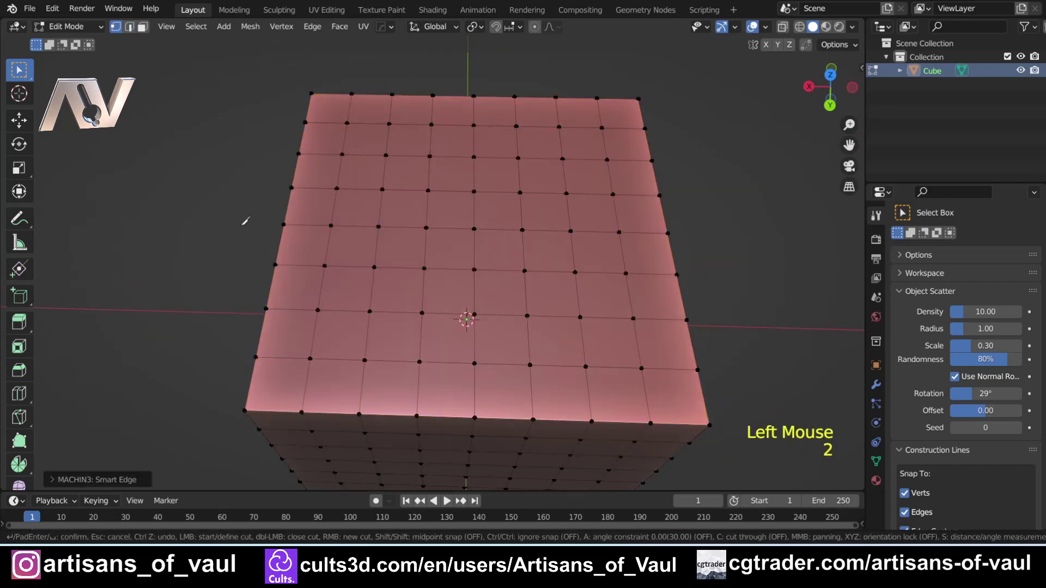
click(424, 267)
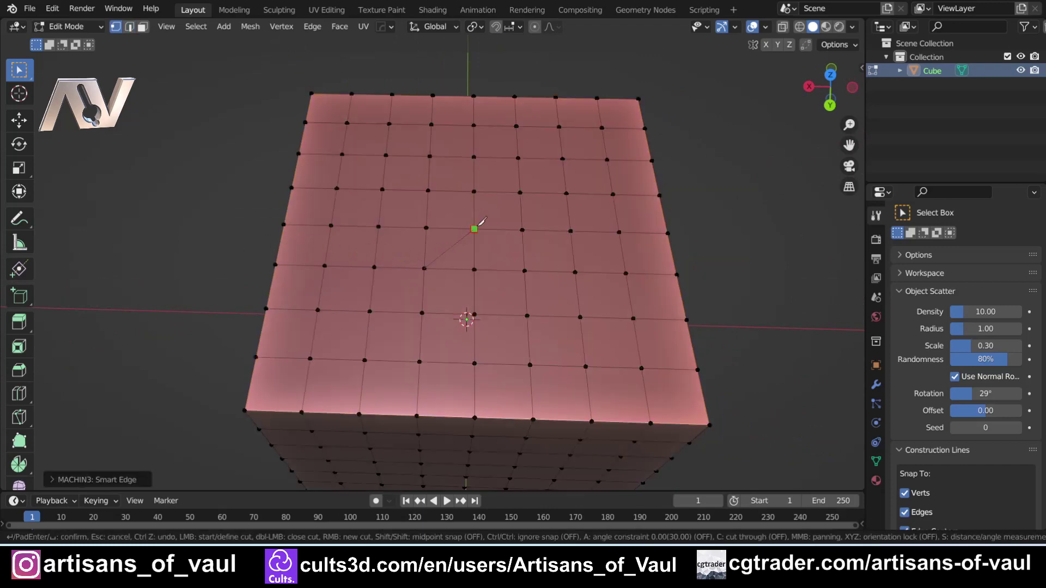
click(479, 224)
key(Return)
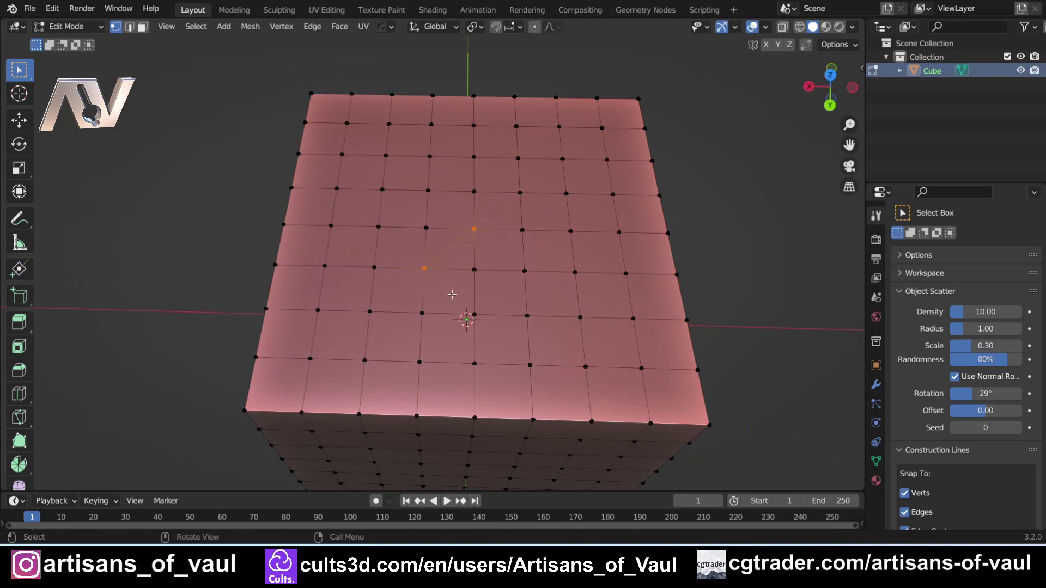
key(ctrl+z)
- Try connecting the two selected diagonal vertices near the top face's middle directly with Smart Edge
shift+click(426, 269)
shift+click(475, 229)
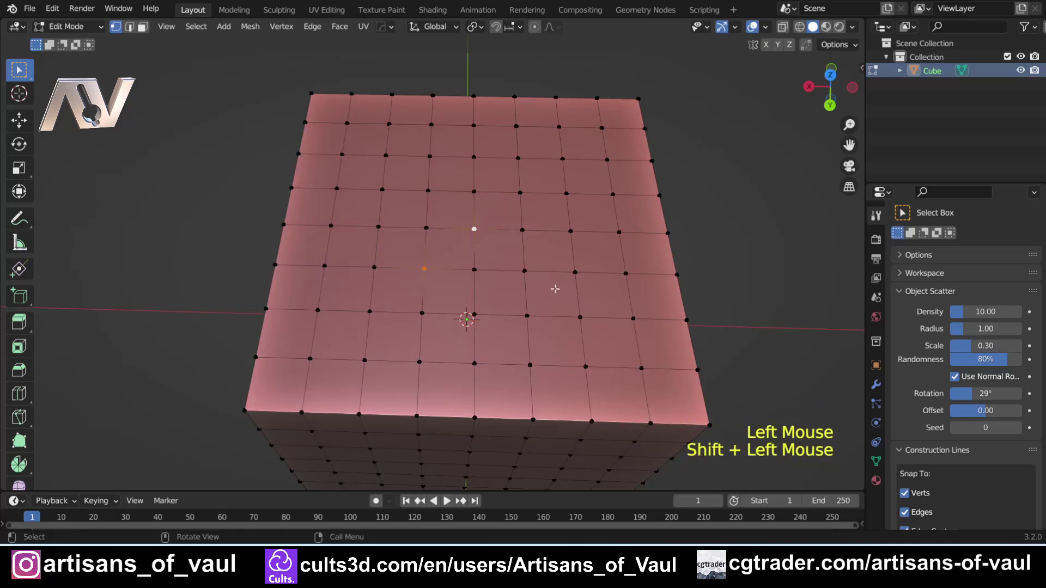
key(2)
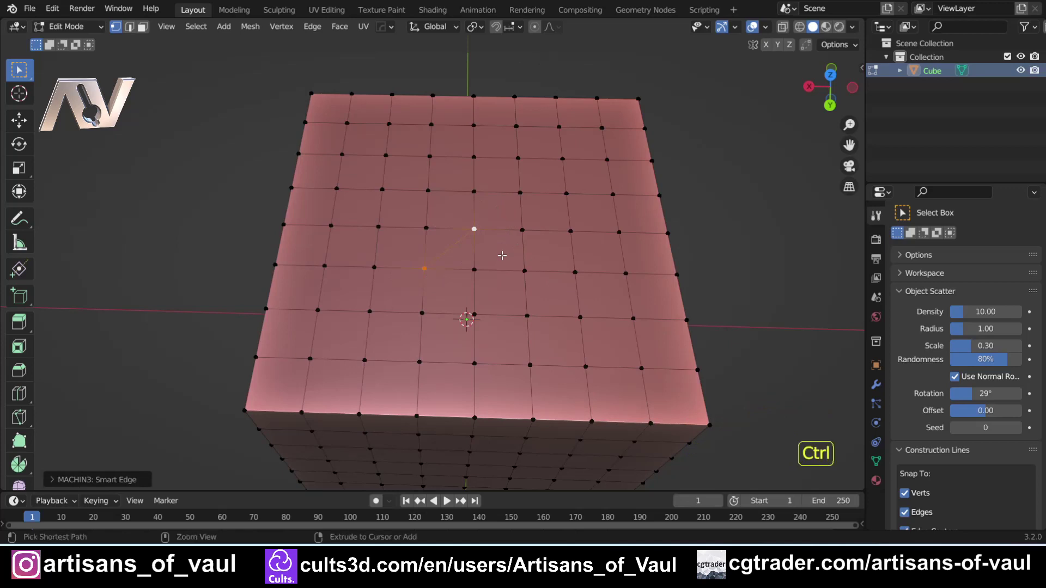
key(ctrl+z)
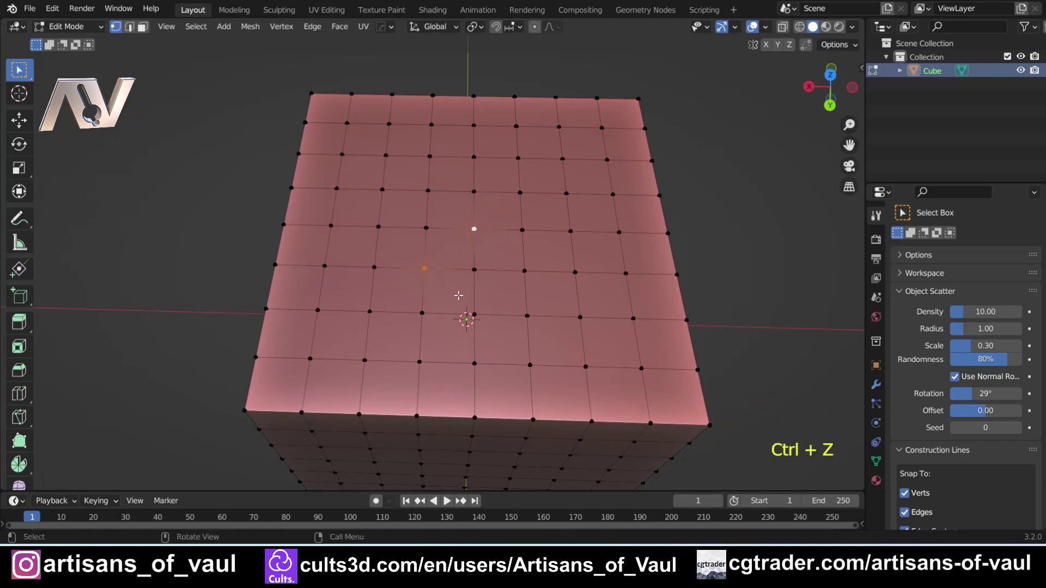
- Select nine vertices in a zigzag across two adjacent rows of the top face and connect them with Smart Edge
middle_drag(355, 293, 325, 309)
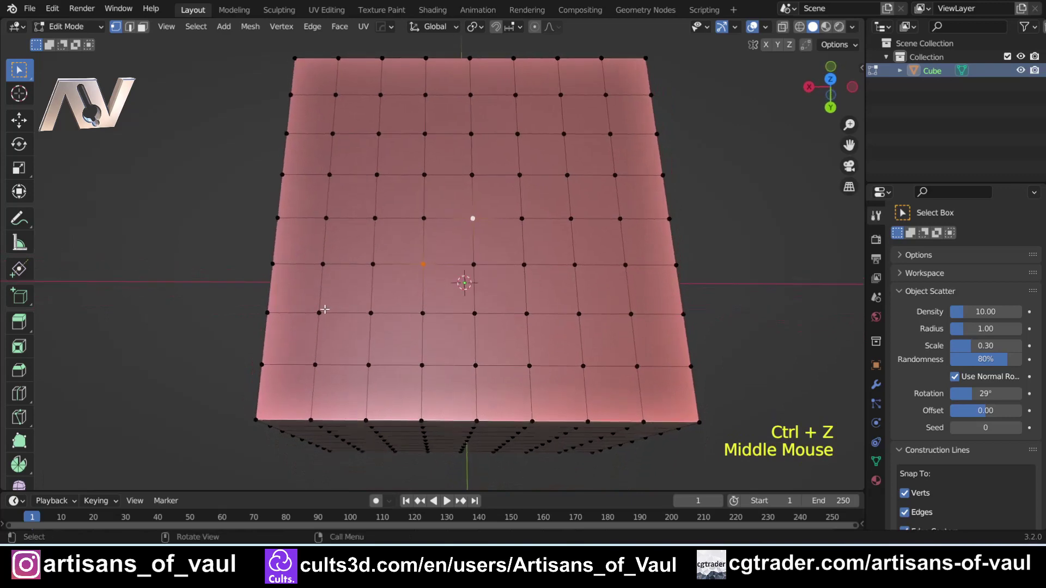
click(273, 266)
shift+click(319, 313)
shift+click(373, 264)
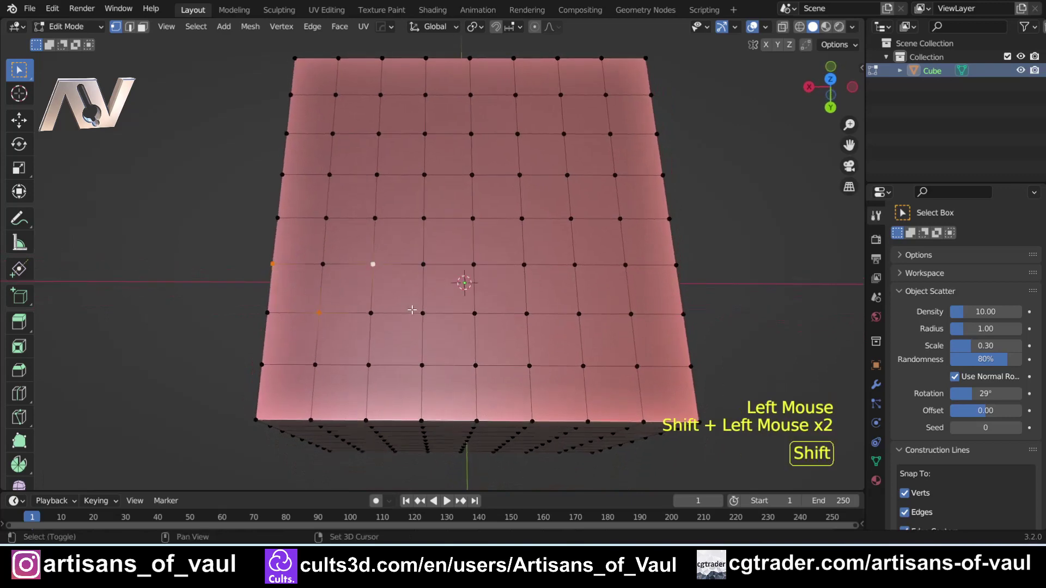
shift+click(422, 313)
shift+click(473, 265)
shift+click(527, 313)
shift+click(574, 265)
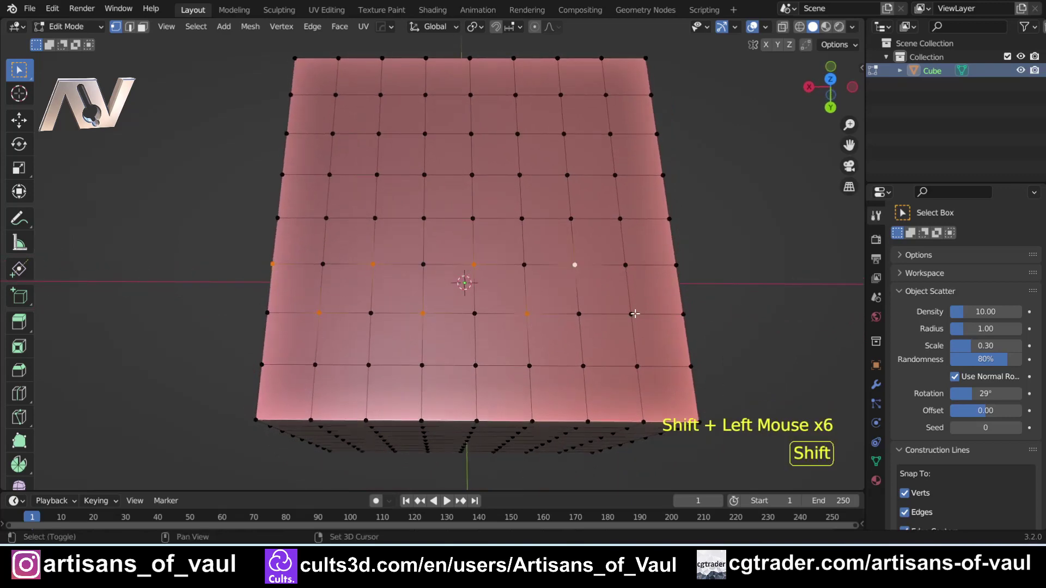
shift+click(631, 314)
shift+click(677, 265)
key(2)
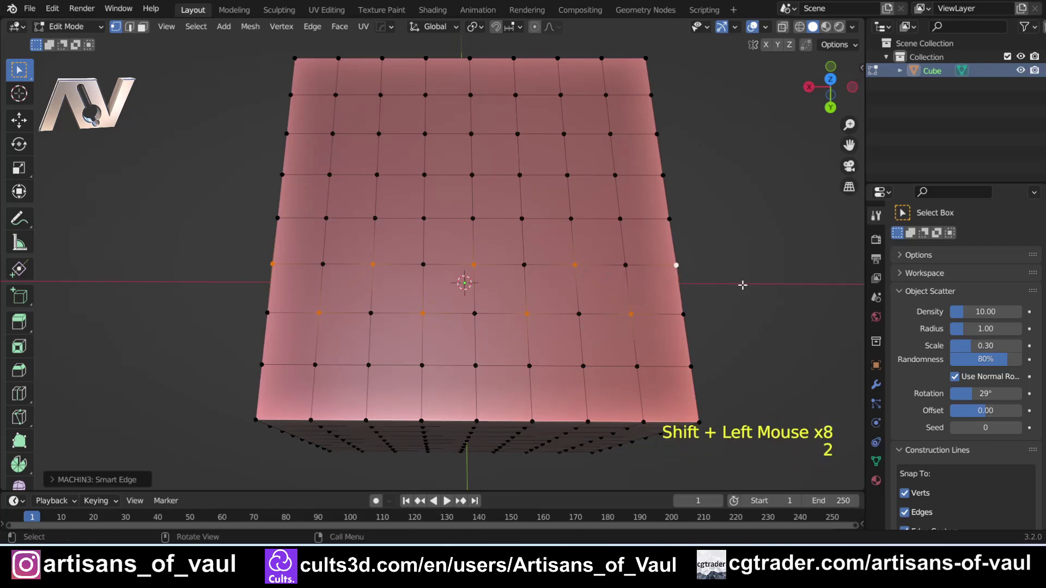
- Examine the zigzag connection across the top face and undo it
scroll(569, 313, up, 3)
middle_drag(570, 313, 364, 374)
click(364, 374)
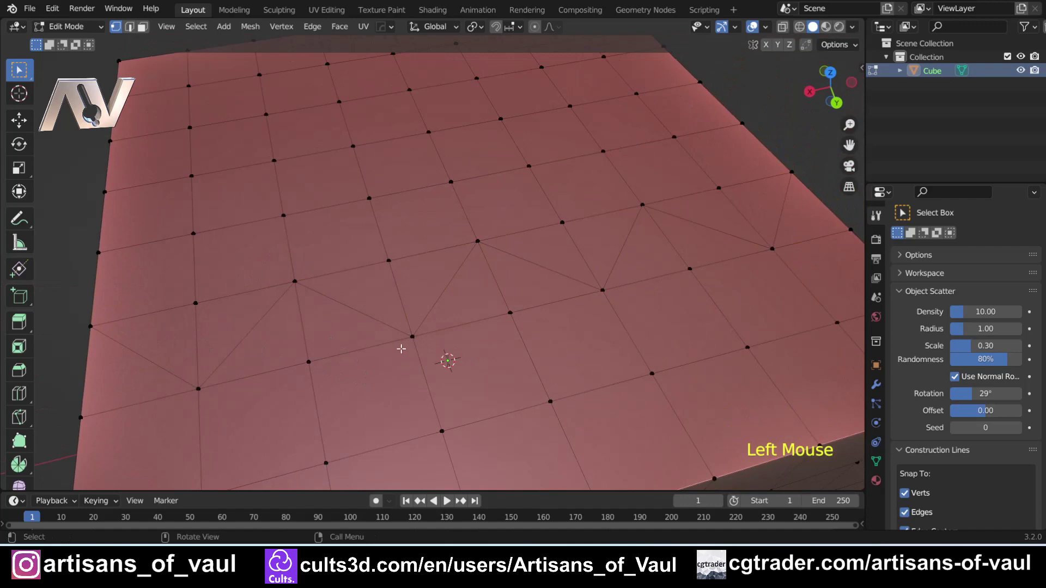
middle_drag(421, 315, 343, 308)
scroll(287, 289, down, 3)
middle_drag(287, 289, 325, 287)
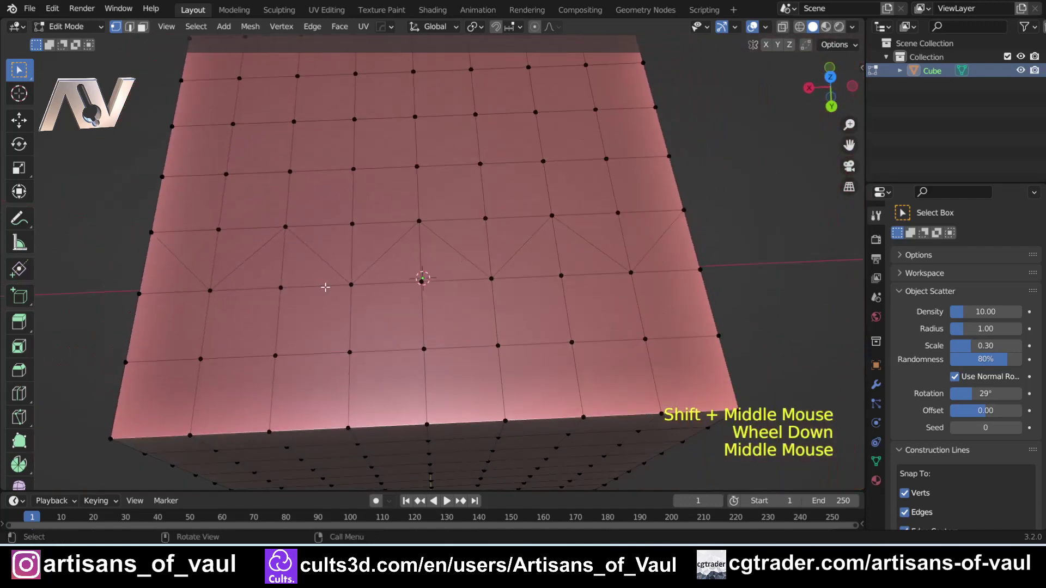
key(ctrl+z)
key(ctrl+z)
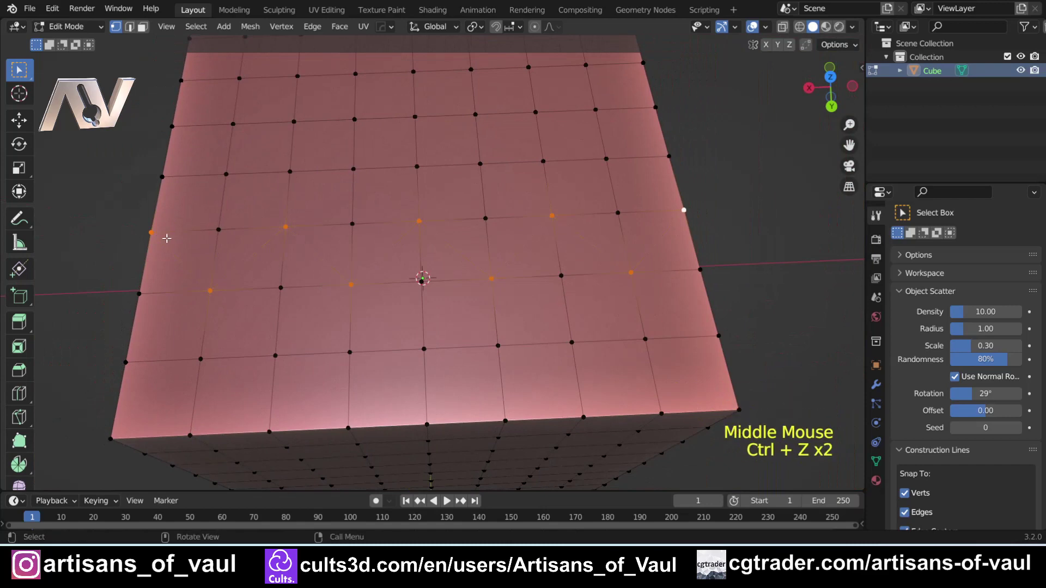
- Reselect the nine zigzag vertices one by one across the two adjacent top-face rows and connect them with Smart Edge
click(180, 218)
shift+click(212, 289)
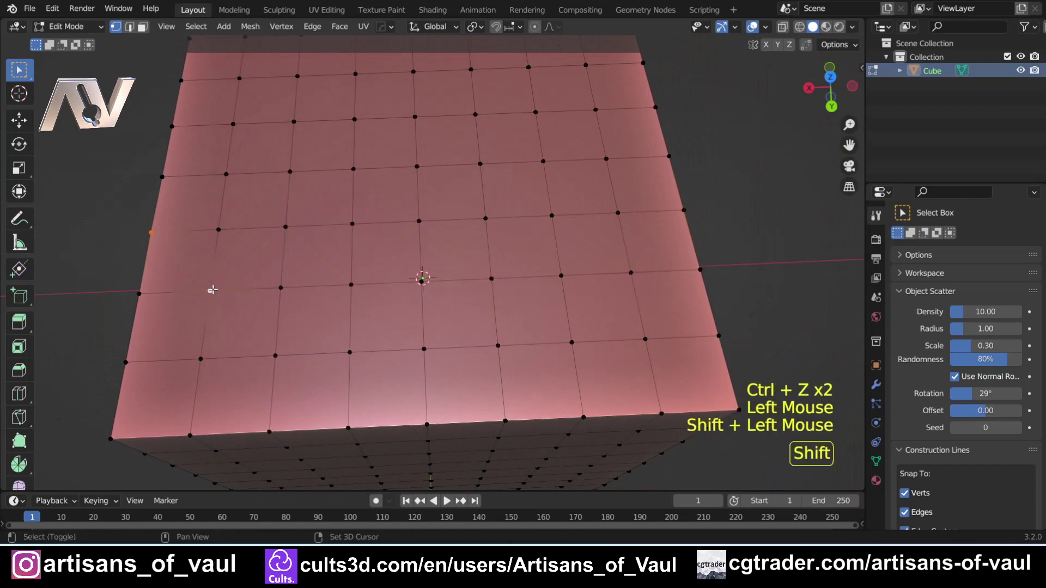
shift+click(285, 226)
shift+click(281, 288)
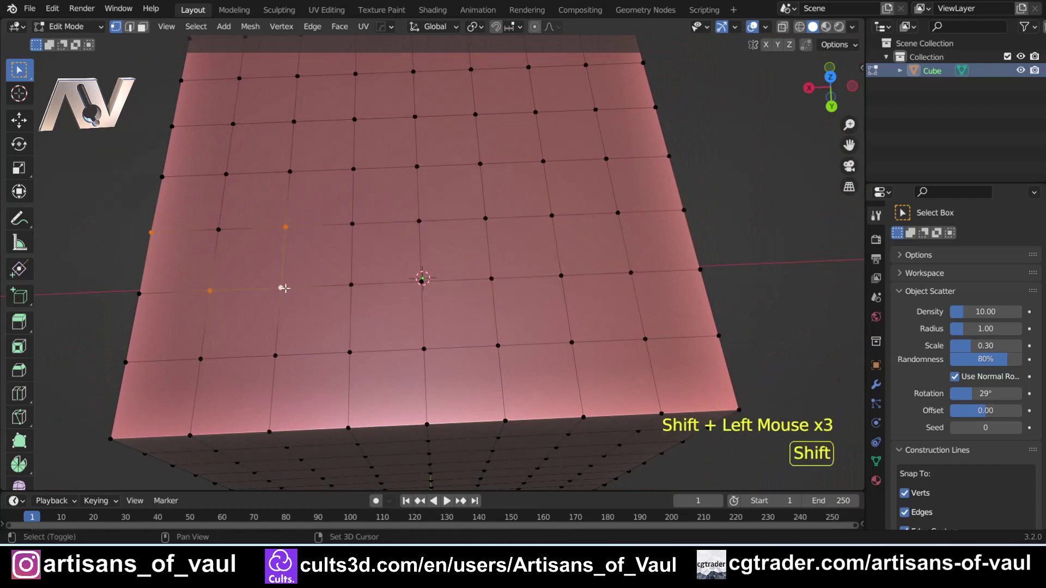
shift+click(281, 287)
shift+click(351, 285)
shift+click(419, 220)
shift+click(491, 279)
shift+click(552, 215)
shift+click(631, 272)
shift+click(684, 211)
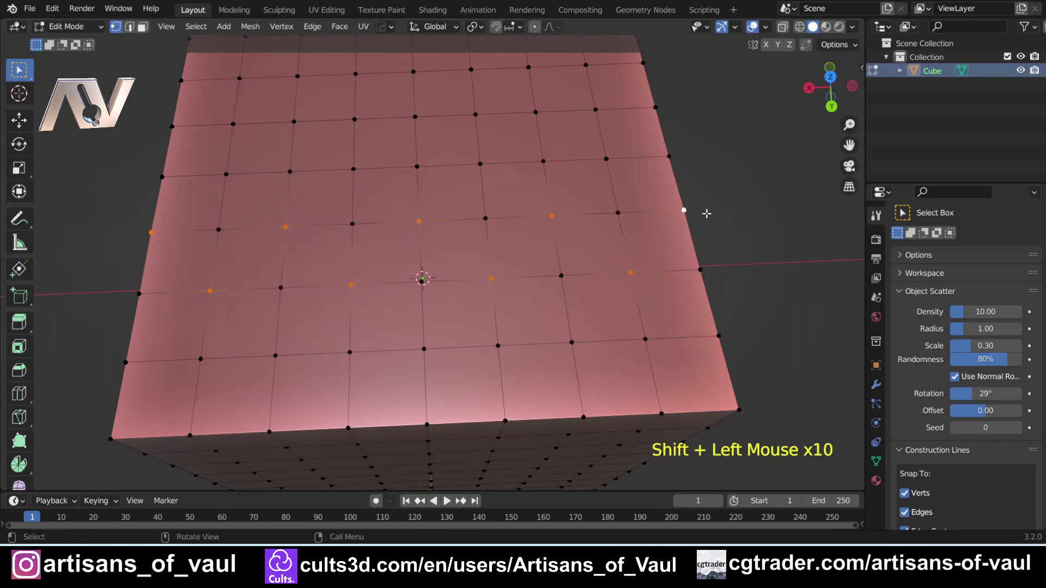
key(2)
click(347, 366)
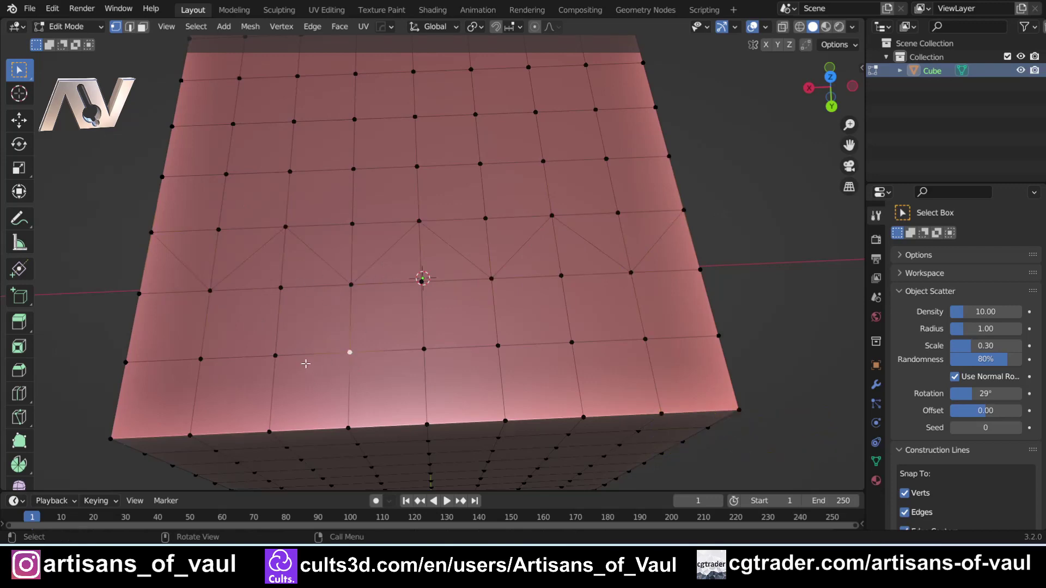
- Delete the subdivided cube and add a new default cube
key(Delete)
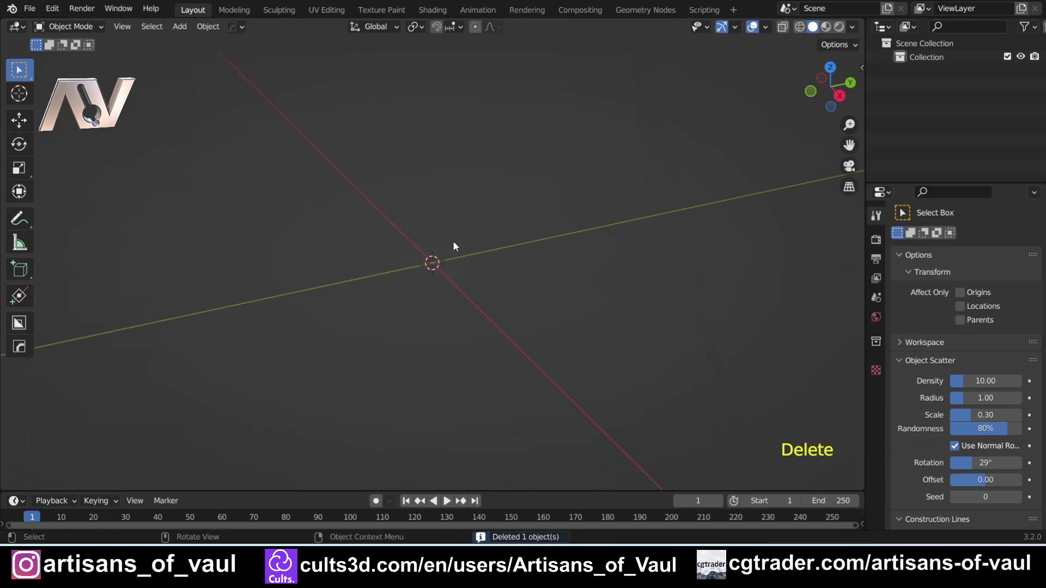
key(shift+a)
mouse_move(461, 240)
click(512, 263)
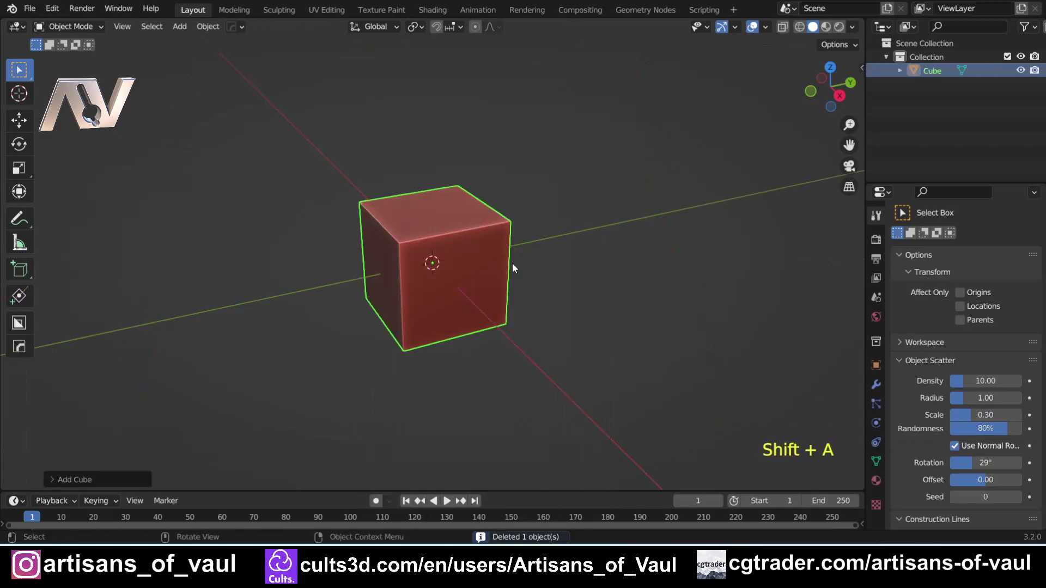
- In edge editing, bevel one top side edge of the cube with six segments and a width of about 1.15
scroll(326, 231, up, 3)
middle_drag(325, 231, 449, 325)
key(Tab)
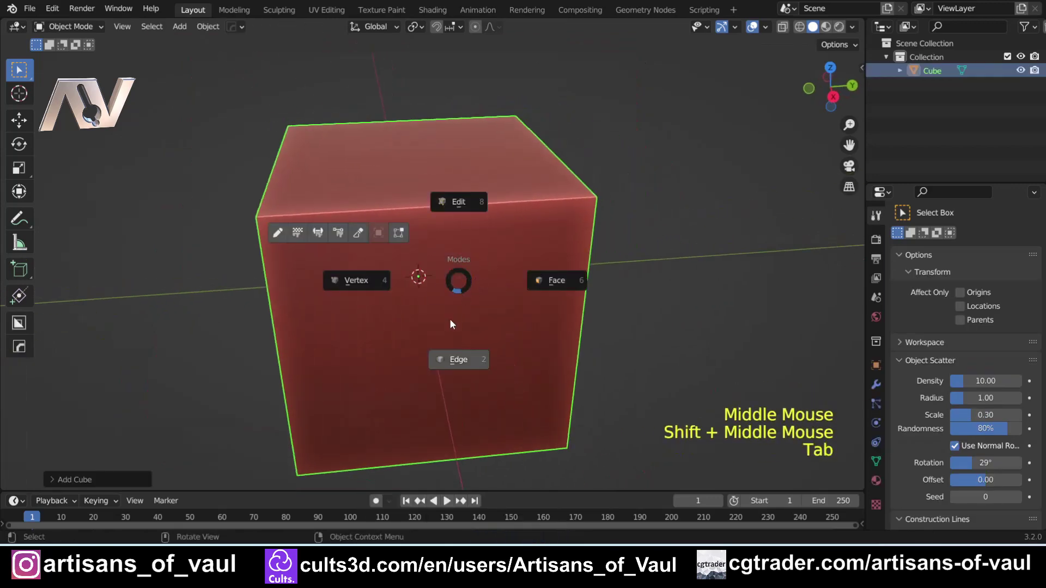
click(577, 172)
shift+middle_drag(637, 182, 602, 194)
key(ctrl+b)
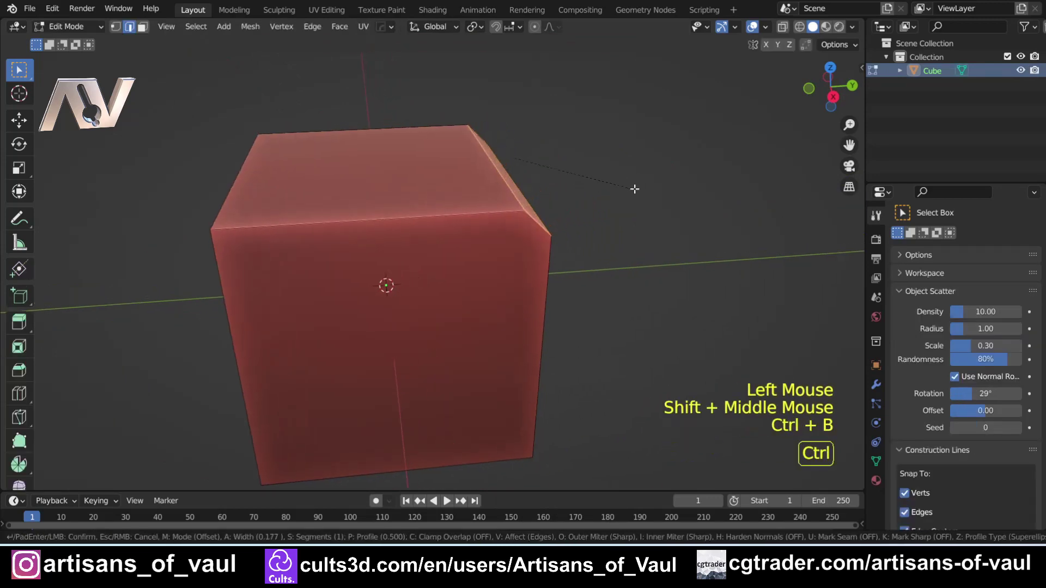
scroll(750, 203, up, 5)
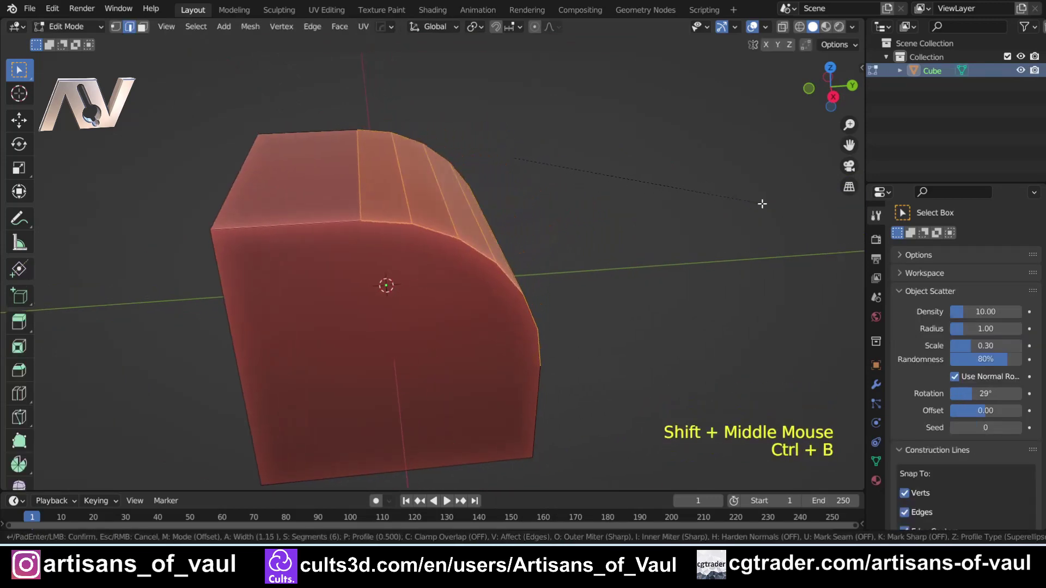
click(762, 204)
- Switch the bevelled cube to vertex editing and clear the selection
key(Tab)
click(525, 272)
shift+middle_drag(524, 272, 523, 189)
middle_drag(446, 188, 337, 144)
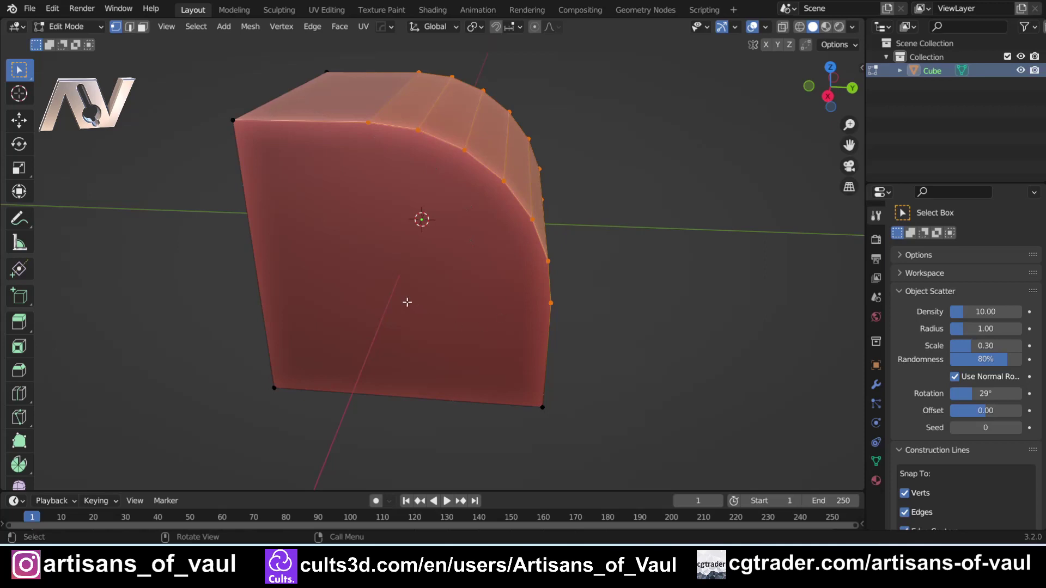
click(318, 214)
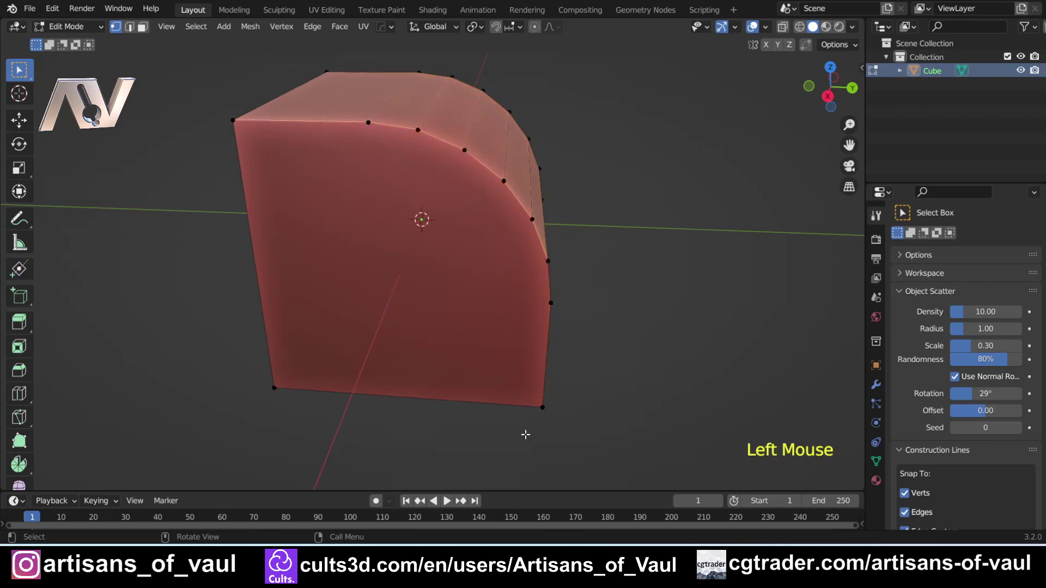
- Select the whole curved front face in face editing and return to vertex editing
key(ctrl+Tab)
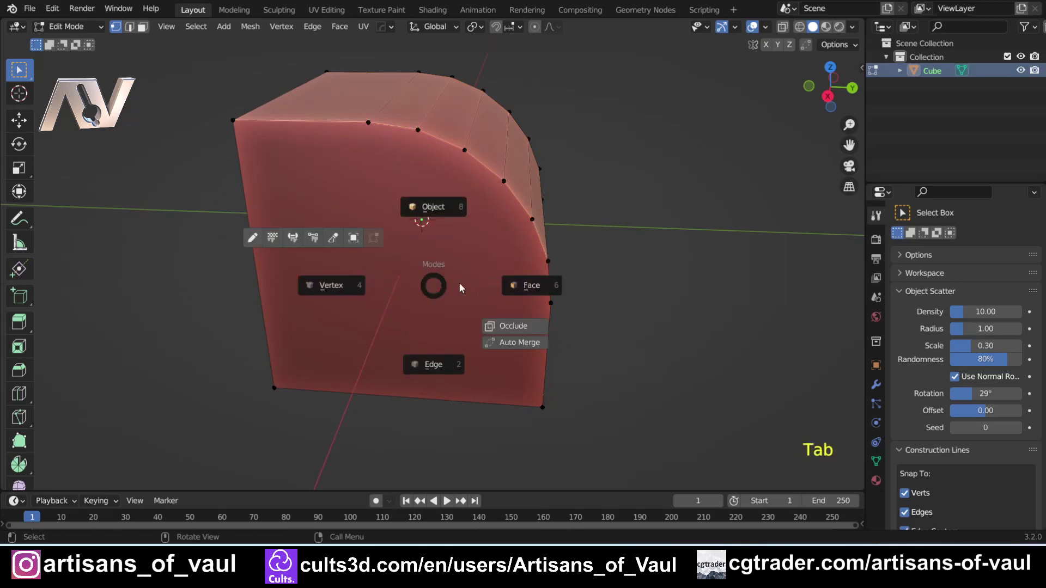
click(478, 347)
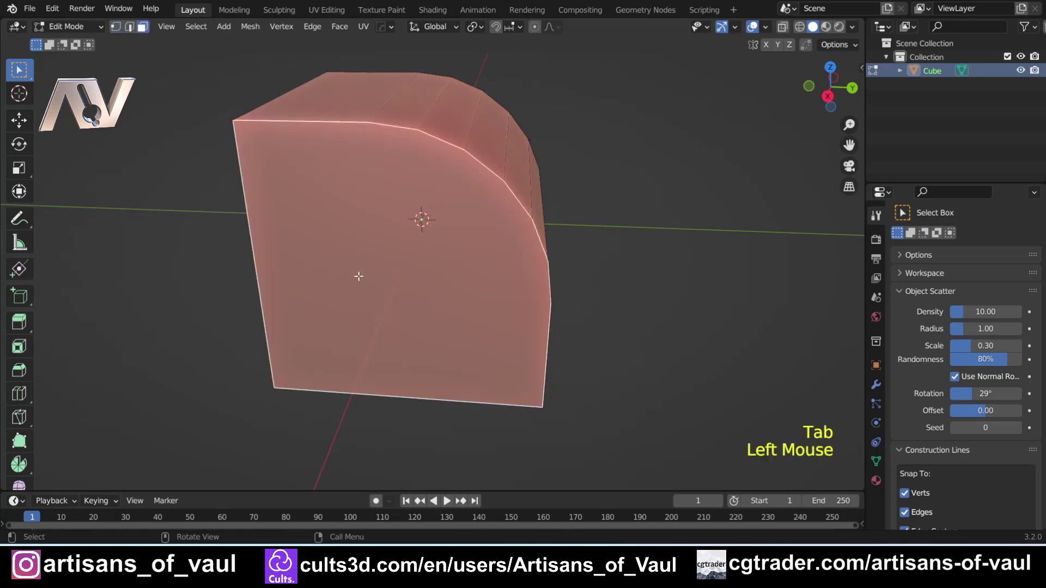
key(Tab)
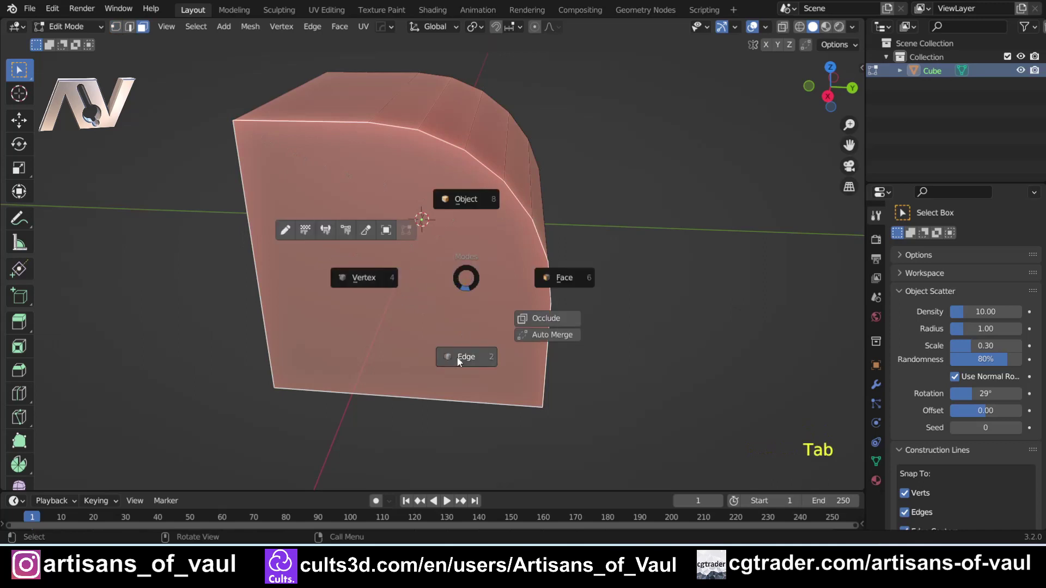
click(370, 278)
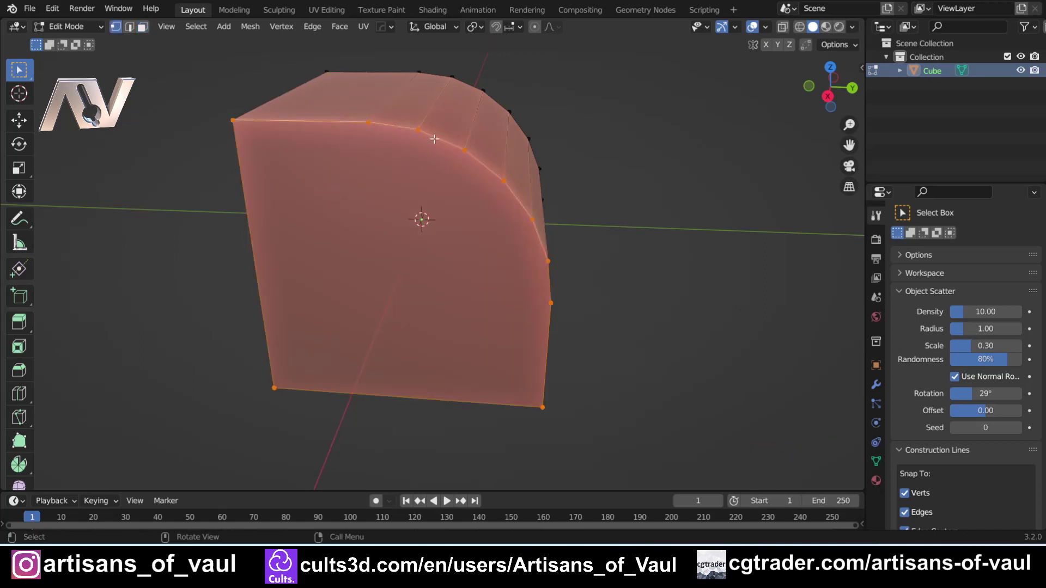
- Try a Smart Edge connection from the curve's second vertex to the opposite bottom corner of the front face
click(416, 132)
double_click(365, 123)
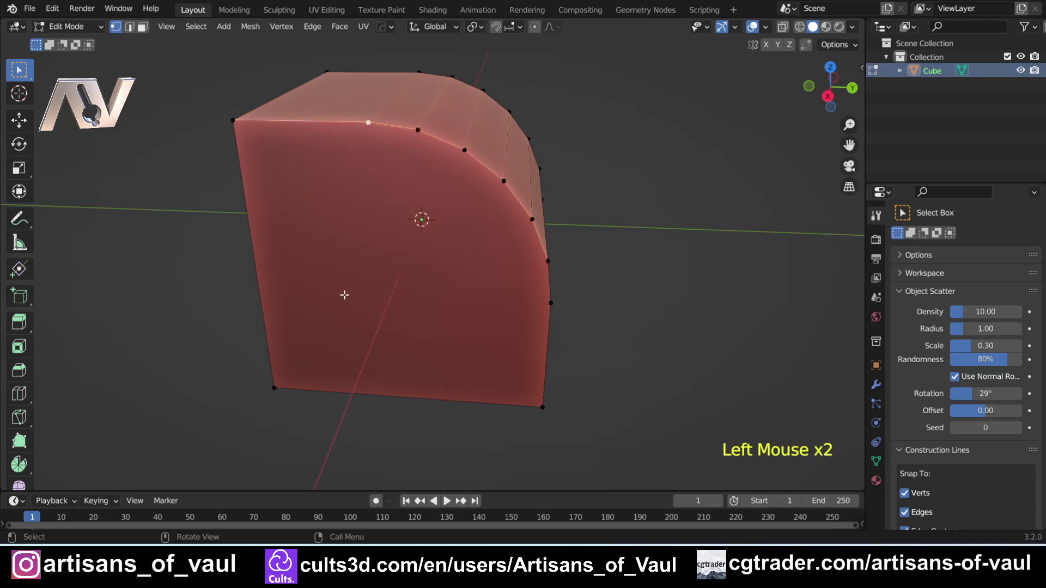
click(418, 130)
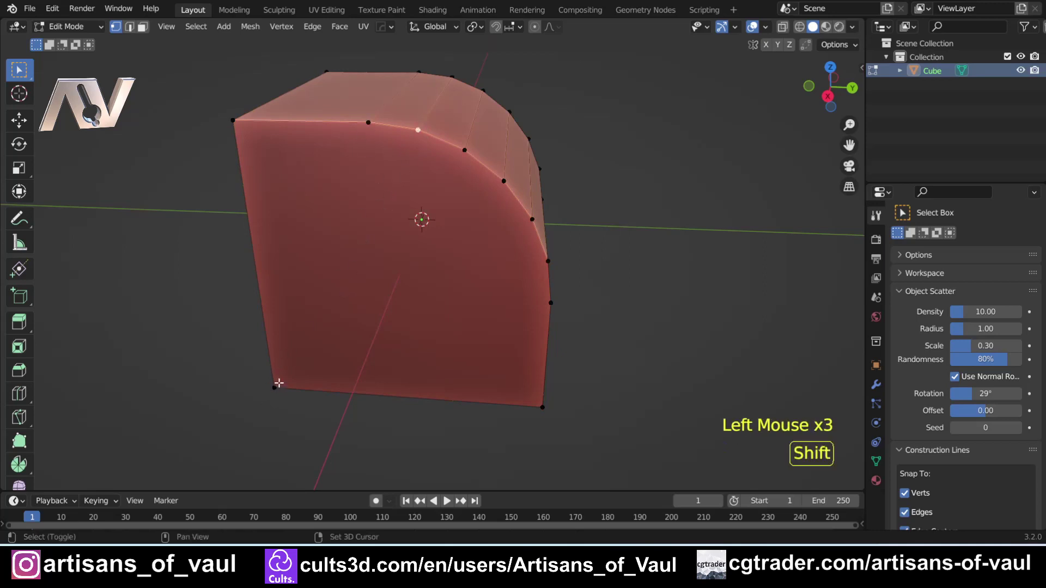
shift+click(277, 385)
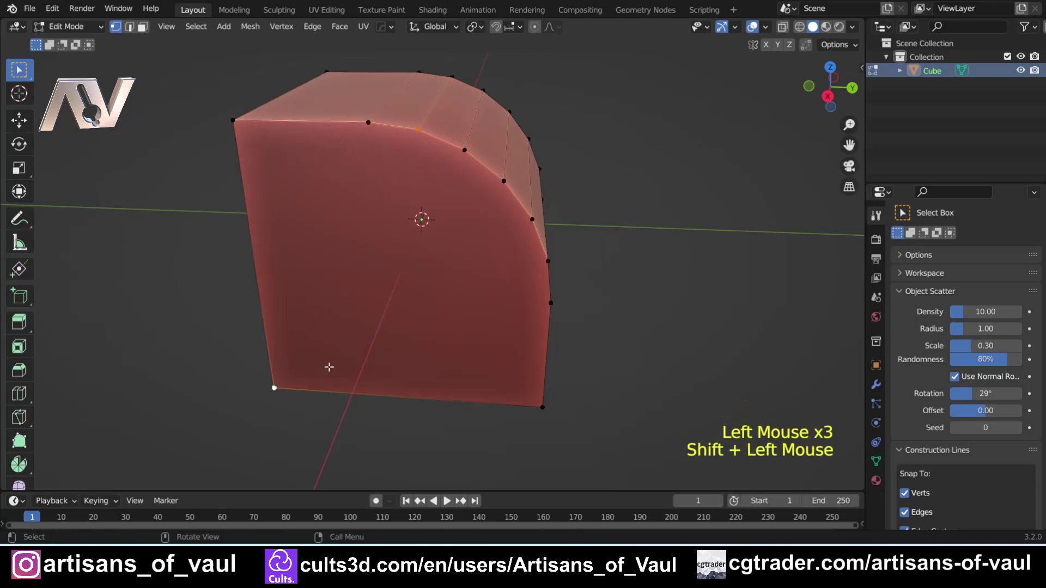
key(2)
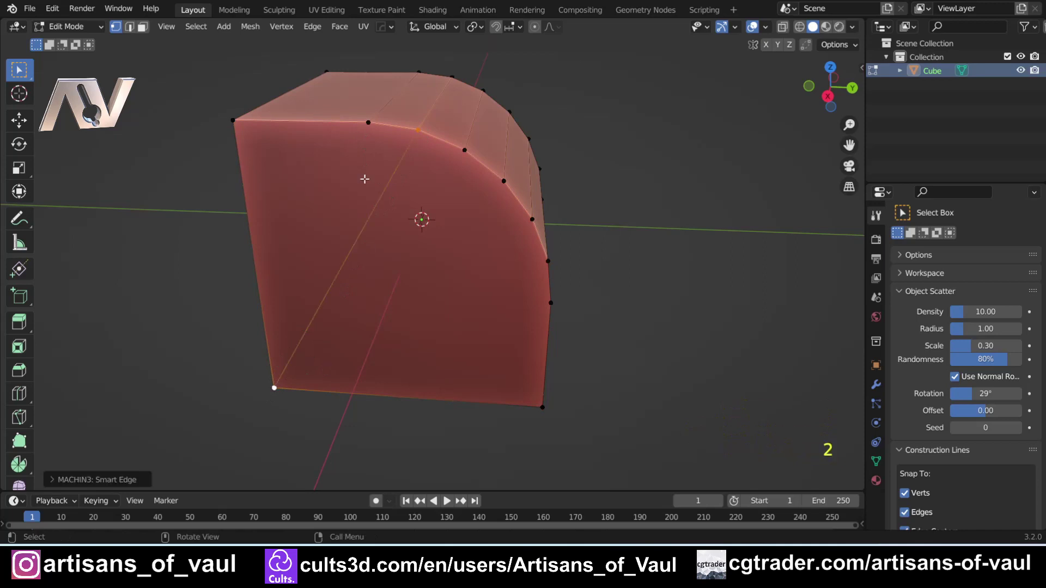
key(ctrl+z)
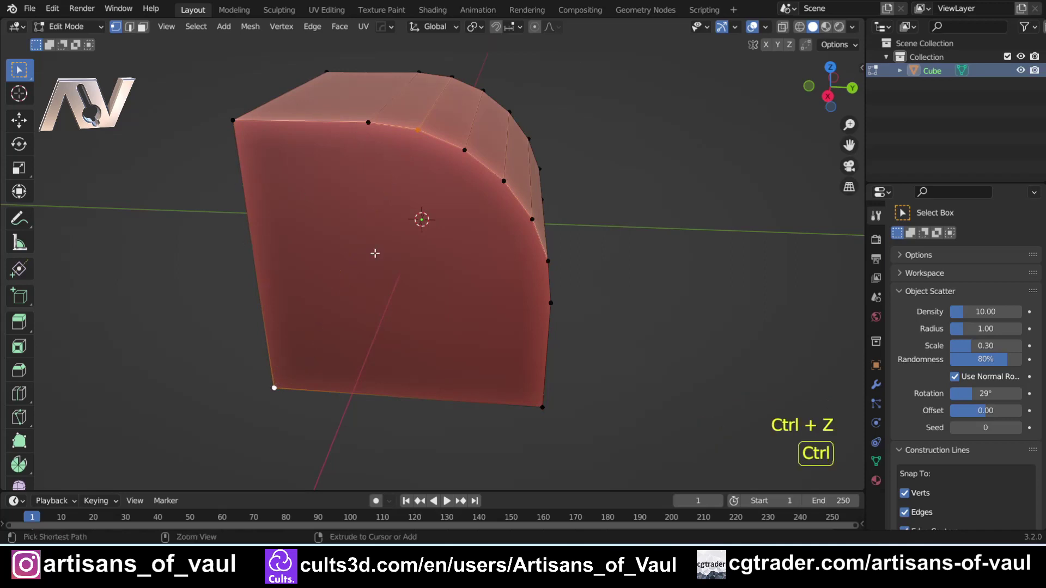
- Select three alternating curve vertices on the front face, with the opposite bottom corner last, and connect them to it with Smart Edge
click(412, 156)
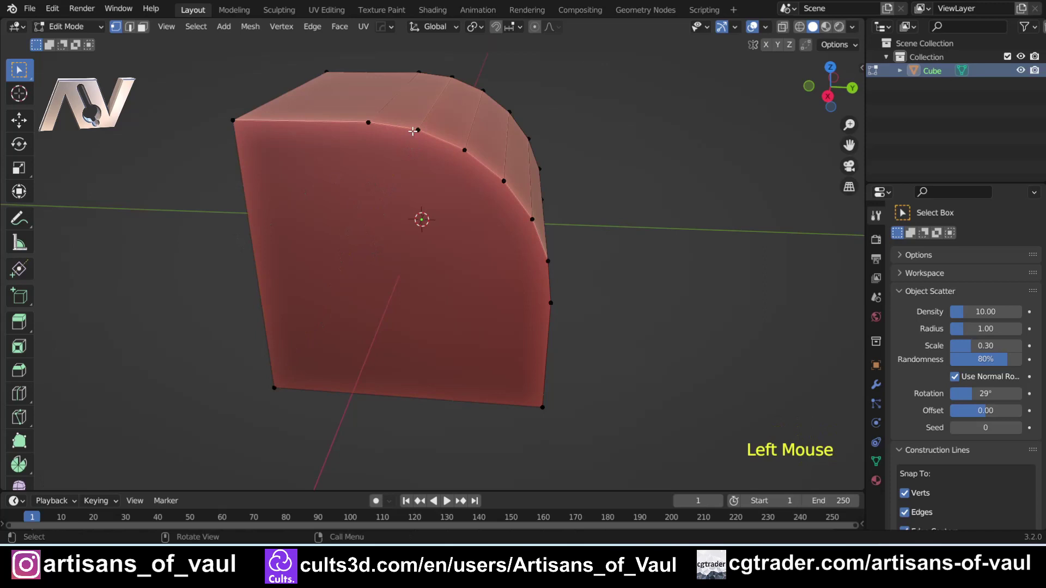
click(414, 131)
shift+click(501, 183)
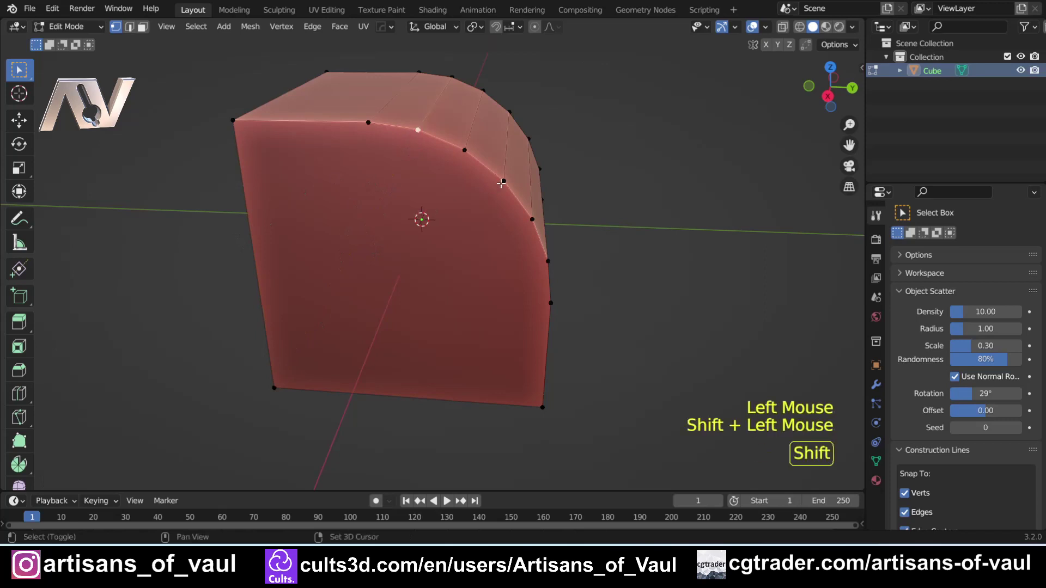
shift+click(547, 260)
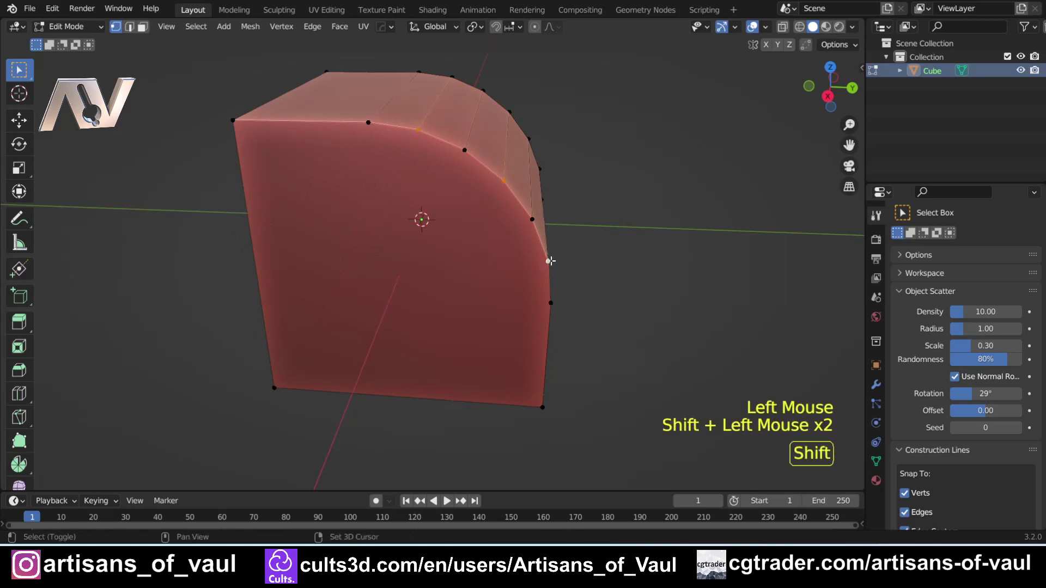
shift+click(275, 387)
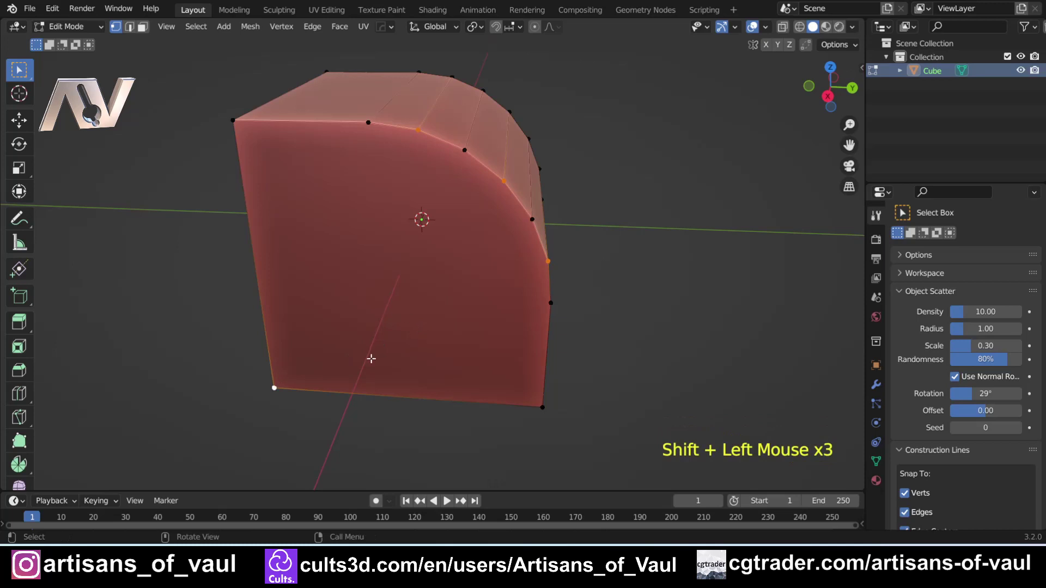
key(2)
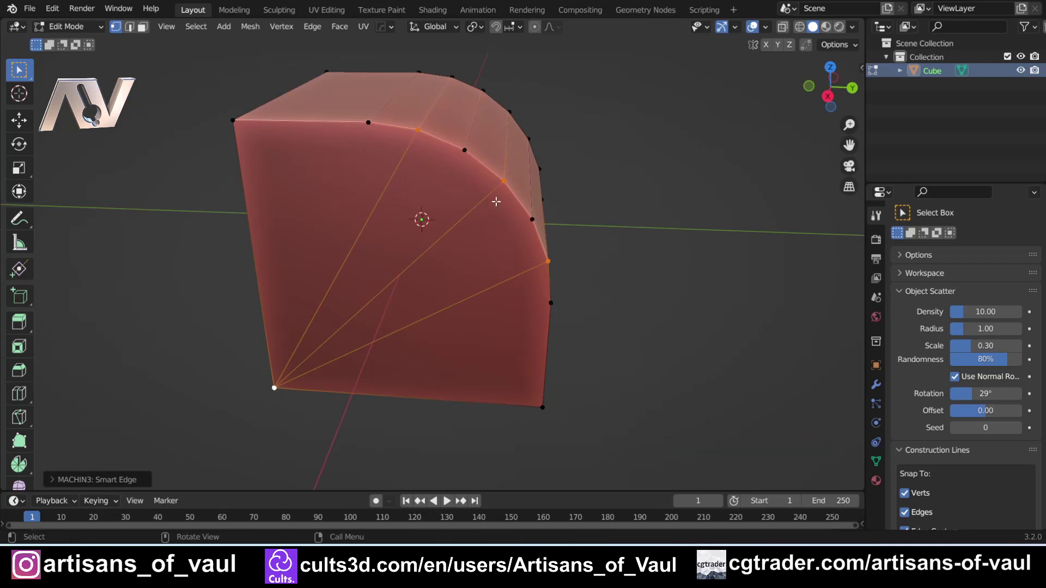
- Examine the sections of the divided front face by selecting the vertices that surround each of them
click(232, 120)
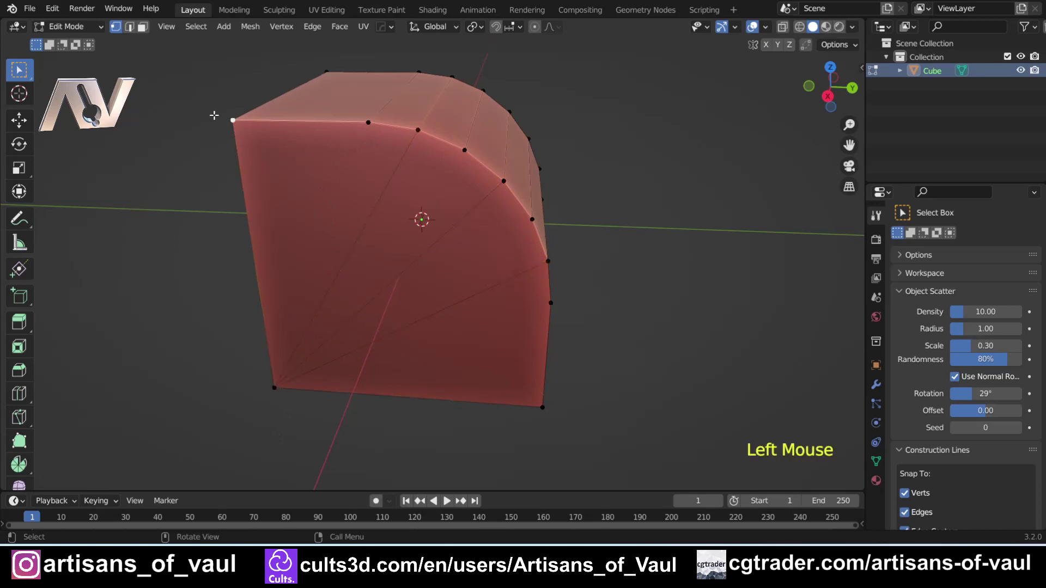
drag(188, 109, 441, 405)
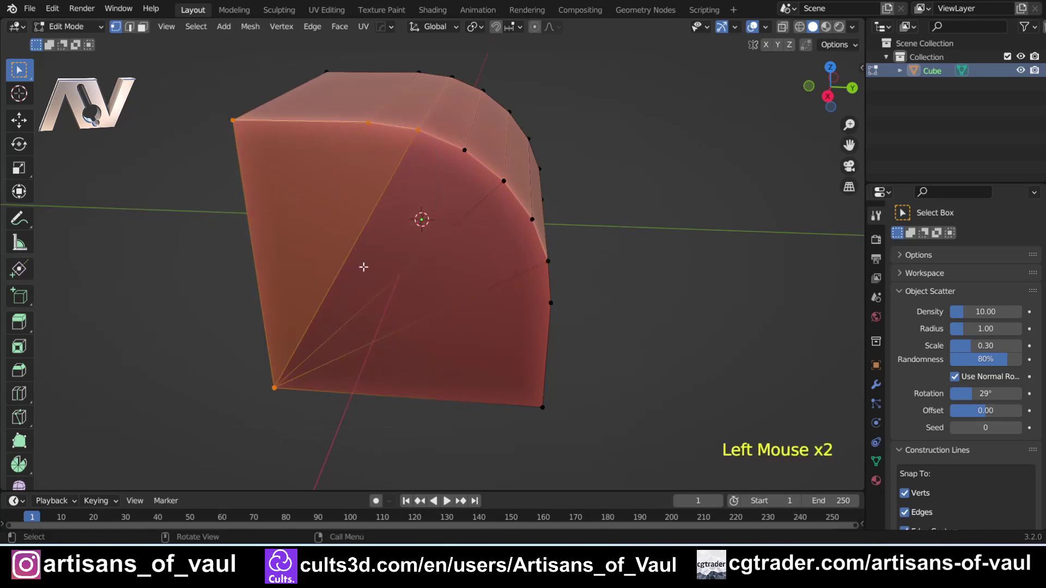
click(266, 376)
shift+drag(403, 129, 511, 215)
click(265, 389)
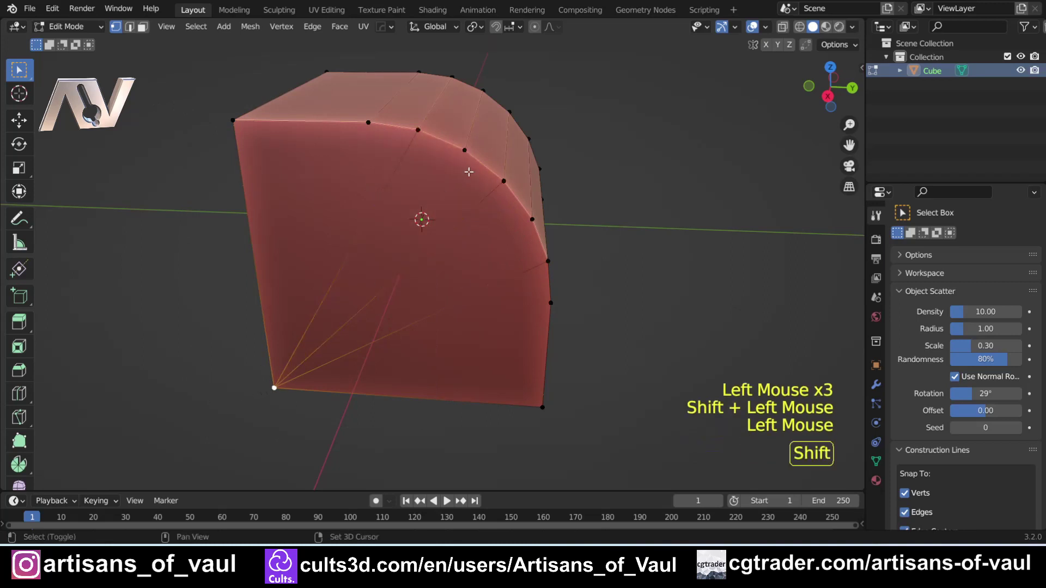
shift+drag(485, 179, 547, 260)
click(323, 407)
click(278, 382)
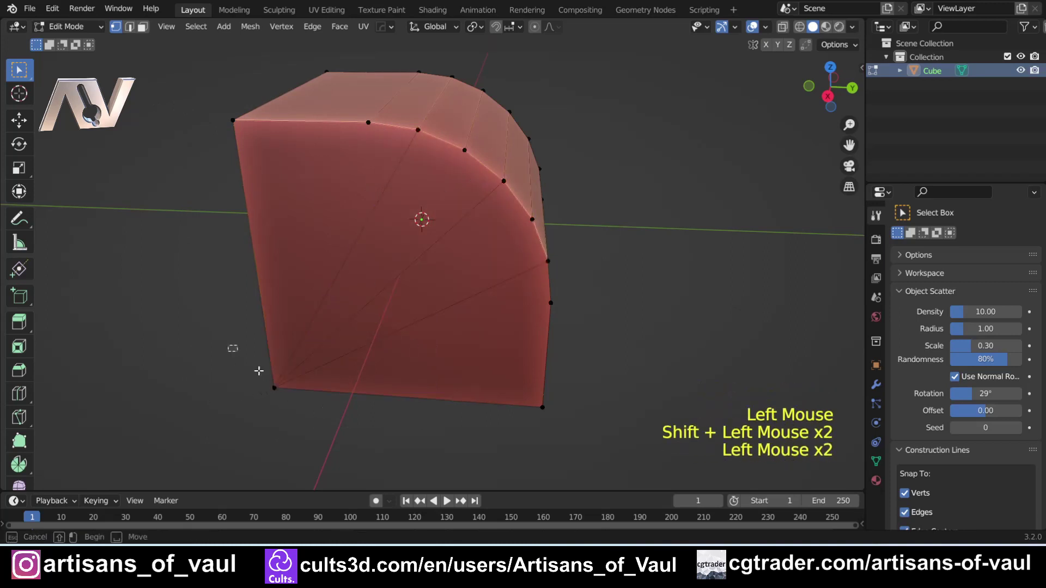
shift+drag(514, 253, 621, 441)
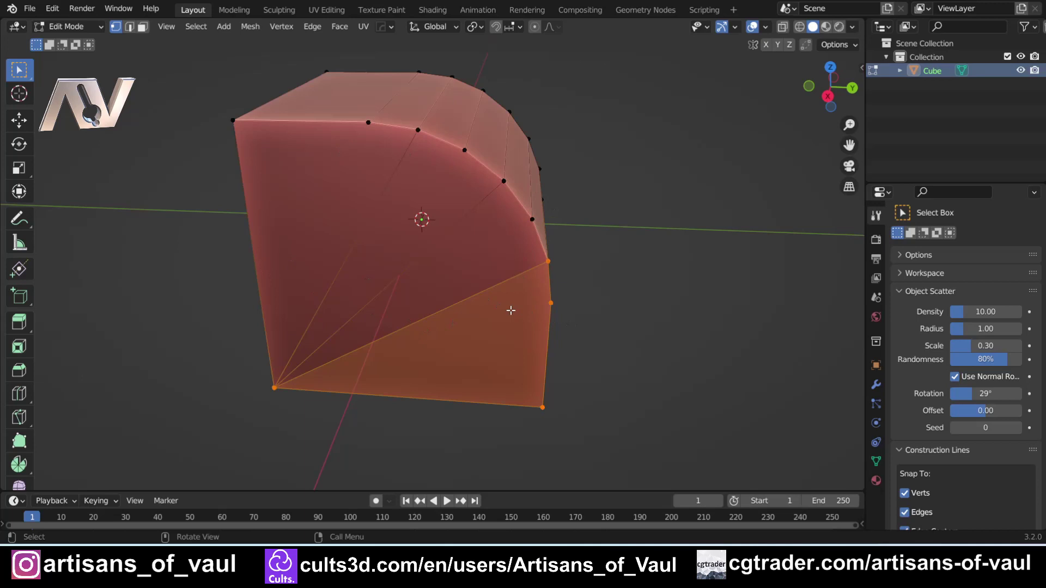
- Undo the front-face connections and the bevel, back to the plain cube in edge editing with the top side edge selected
key(ctrl+z)
key(ctrl+z)
key(ctrl+z)
key(ctrl+z)
key(ctrl+z)
key(ctrl+z)
key(ctrl+z)
key(ctrl+z)
key(ctrl+z)
key(ctrl+z)
key(ctrl+z)
key(ctrl+z)
key(ctrl+z)
key(ctrl+z)
key(ctrl+z)
key(ctrl+z)
key(ctrl+z)
key(ctrl+z)
key(ctrl+z)
key(ctrl+z)
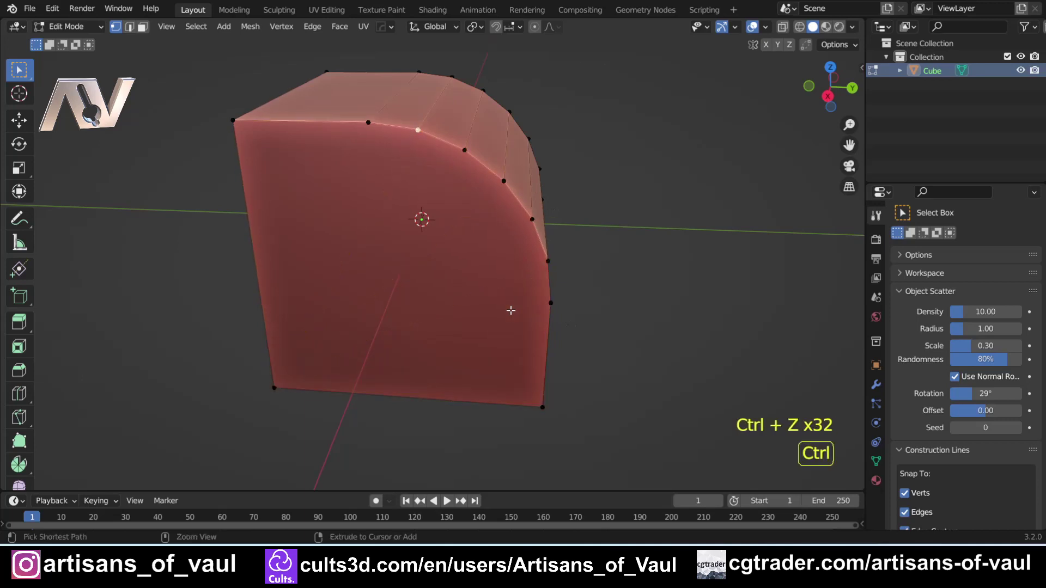
key(ctrl+z)
key(ctrl+z)
key(ctrl+z)
key(ctrl+z)
key(ctrl+z)
key(ctrl+z)
key(ctrl+z)
key(ctrl+z)
key(ctrl+z)
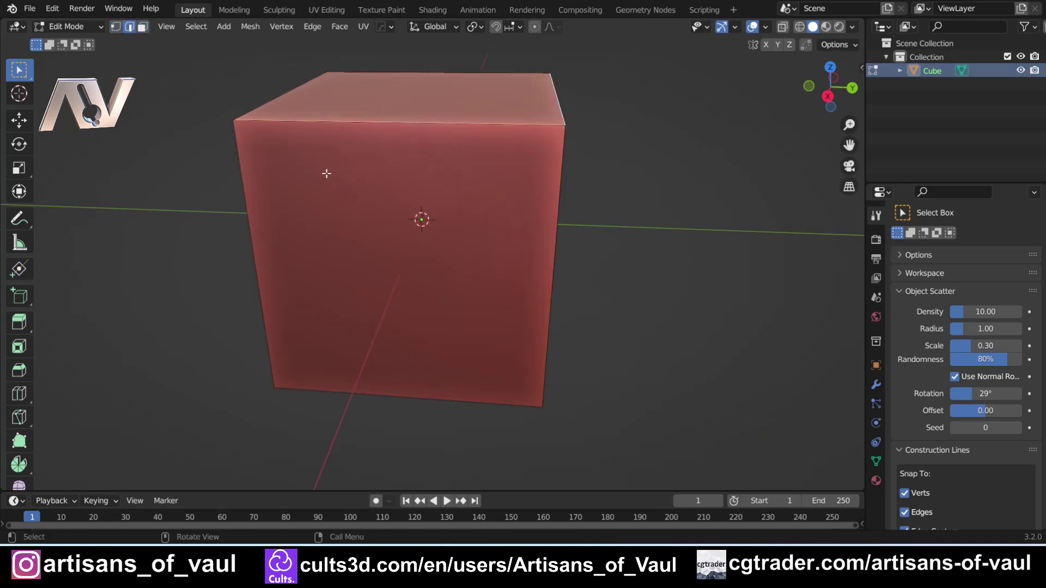
- Select two adjoining top edges of the cube and try sharpening them with Smart Edge
middle_drag(326, 173, 367, 303)
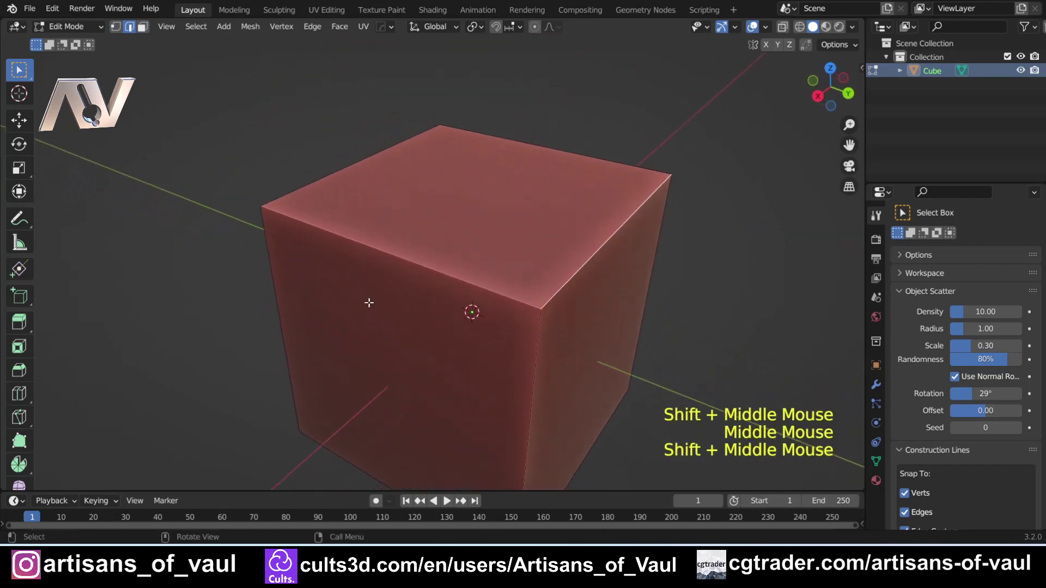
shift+click(393, 253)
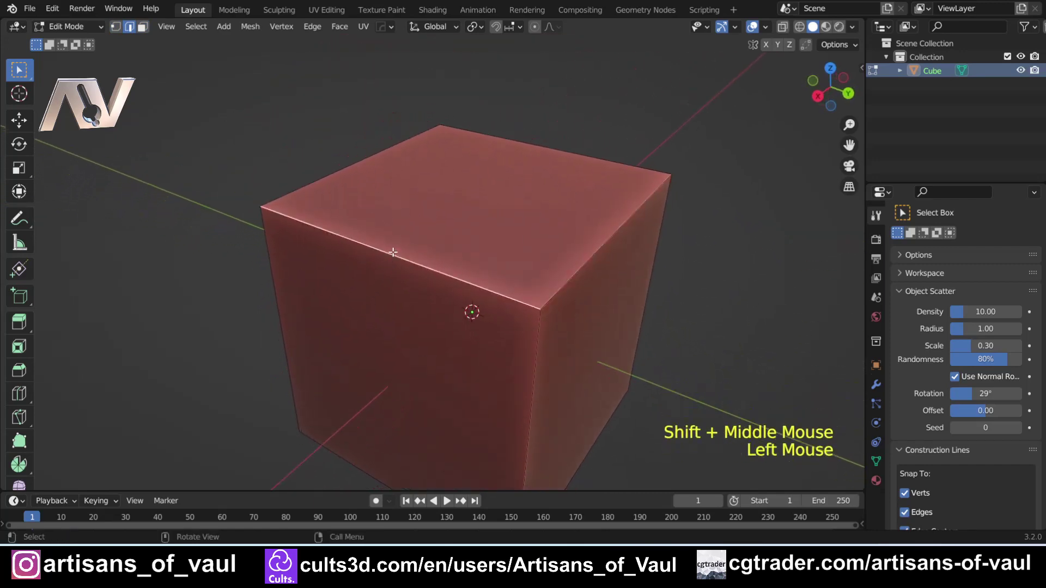
shift+click(345, 168)
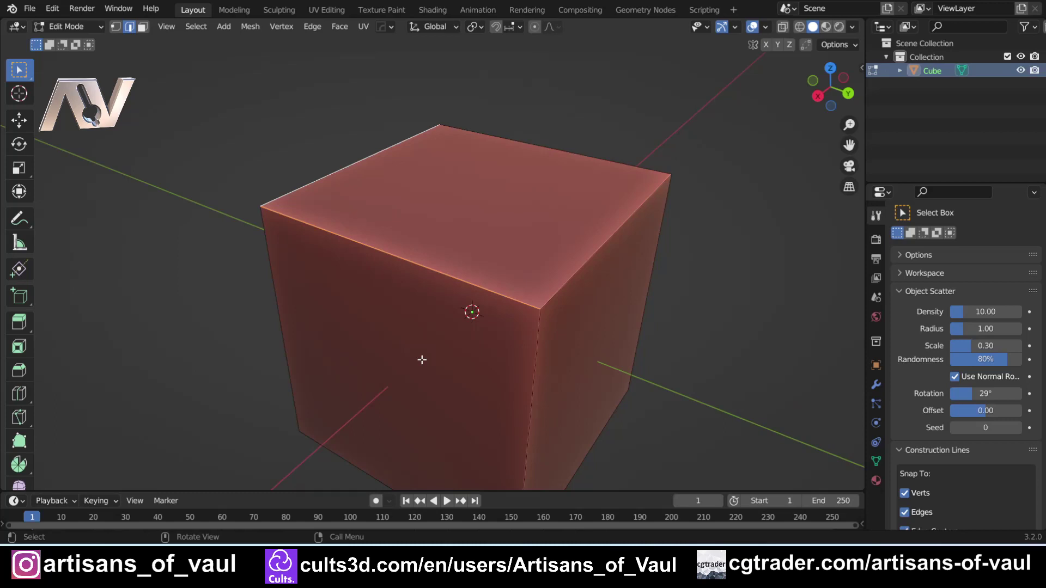
key(shift)
key(shift+2)
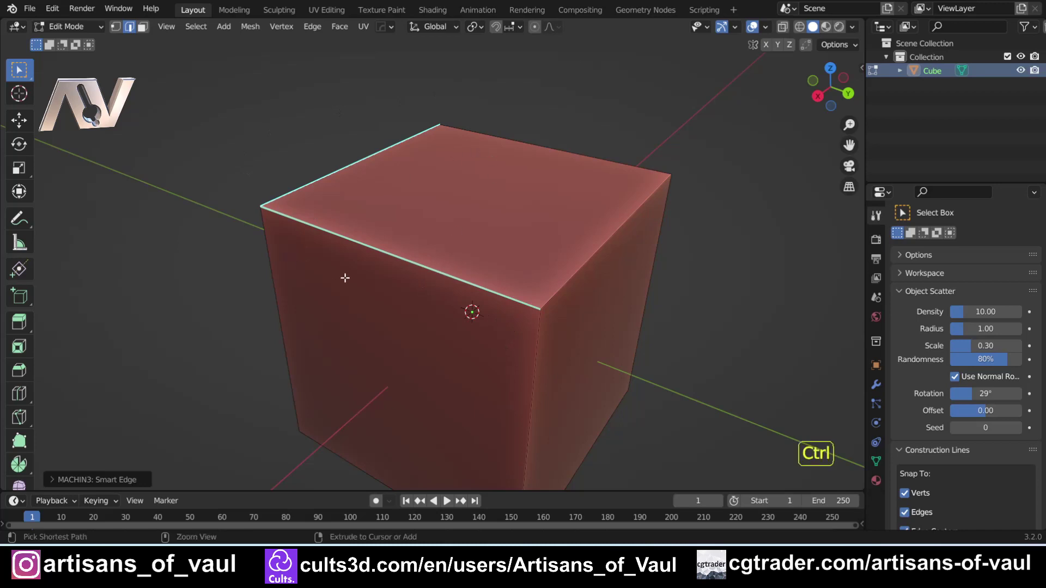
key(ctrl+z)
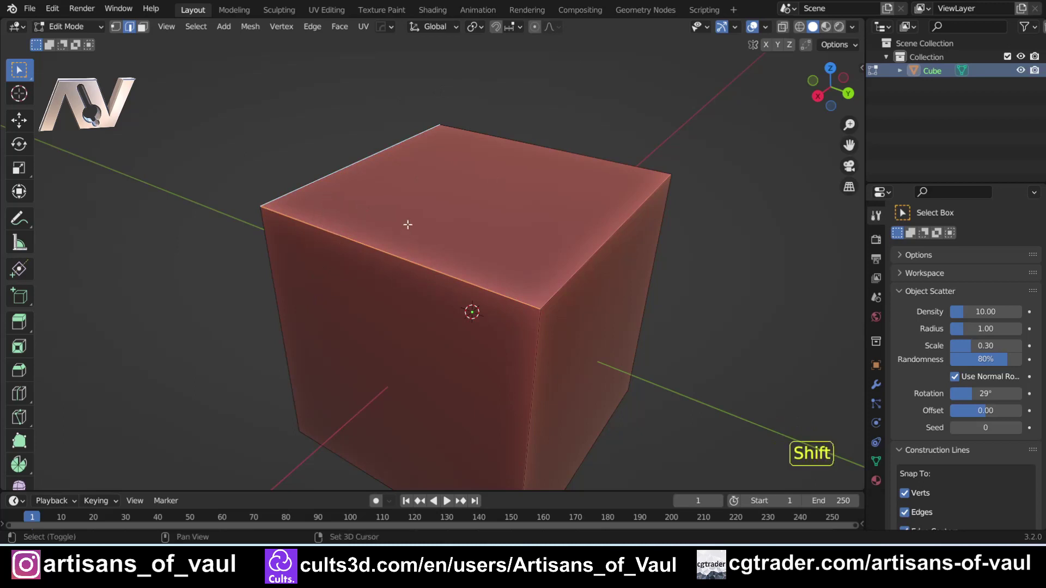
- Apply Smart Edge to the two top edges in Chamfer mode with an amount of 0.2440
key(shift+2)
click(66, 479)
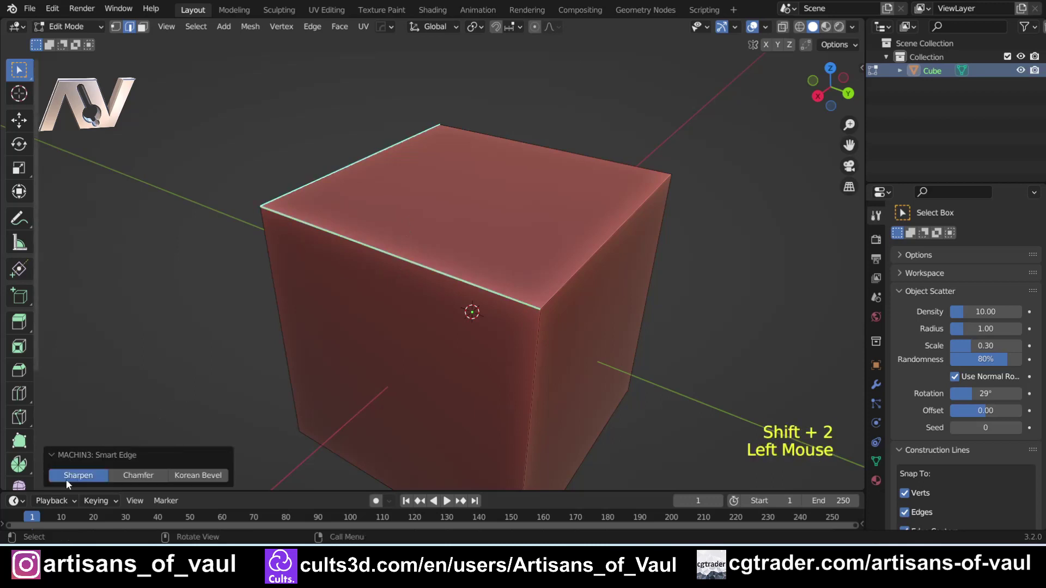
click(149, 479)
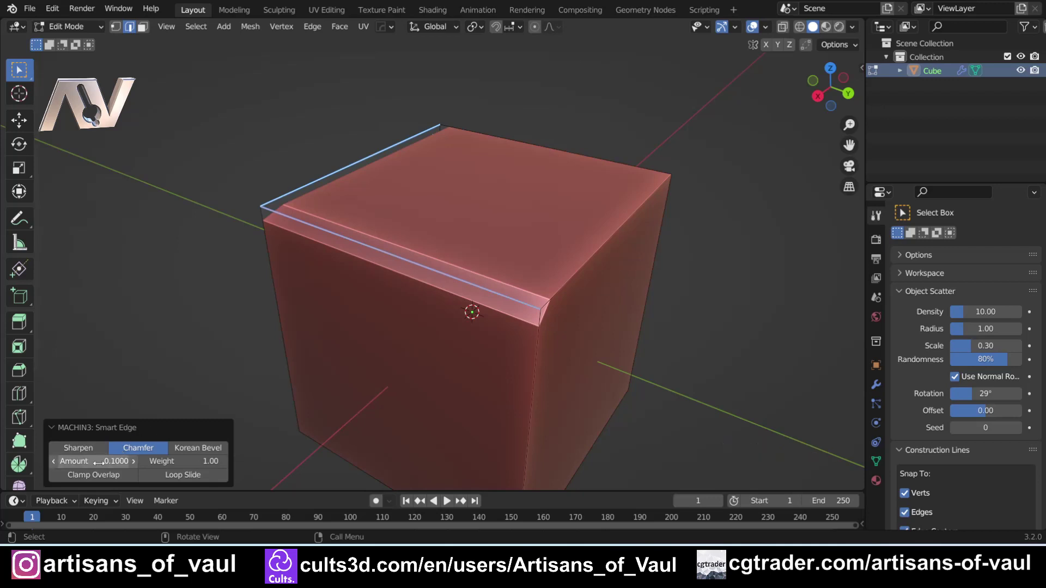
drag(98, 462, 139, 462)
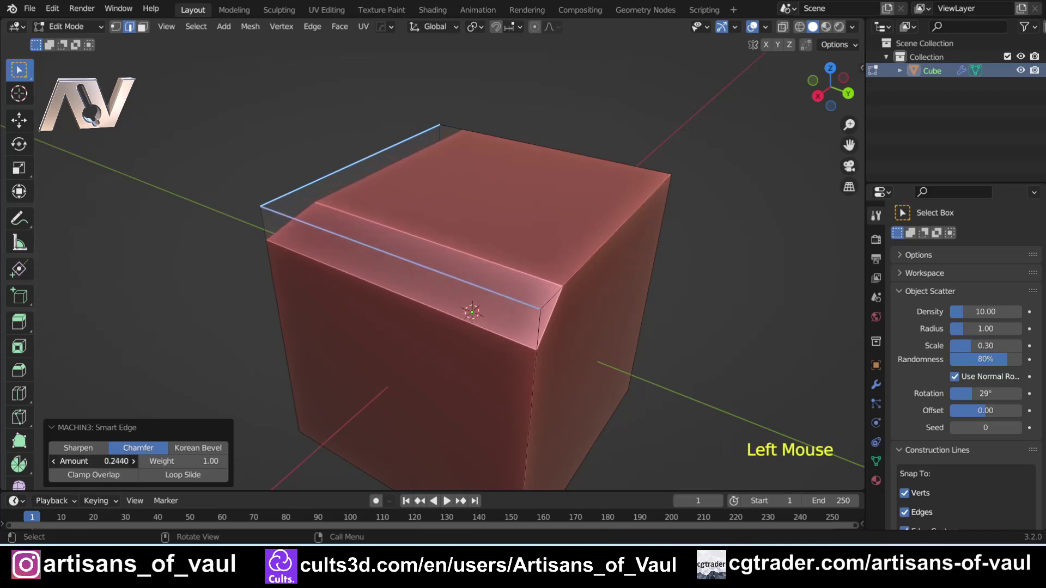
- Select a bottom edge and a vertical edge on the far side of the cube and chamfer them with Smart Edge
scroll(451, 413, down, 2)
middle_drag(493, 413, 370, 292)
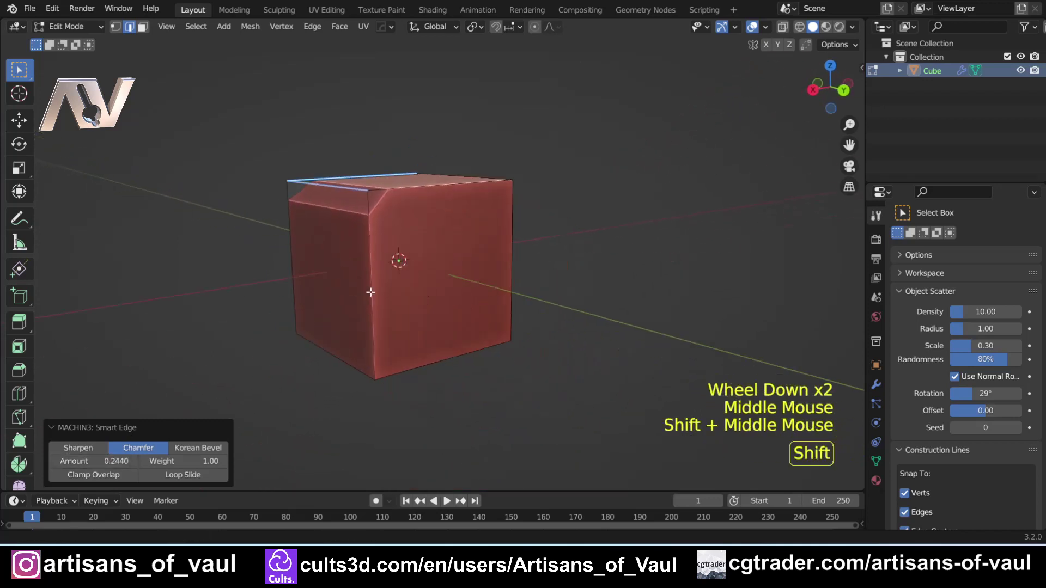
middle_drag(465, 341, 423, 344)
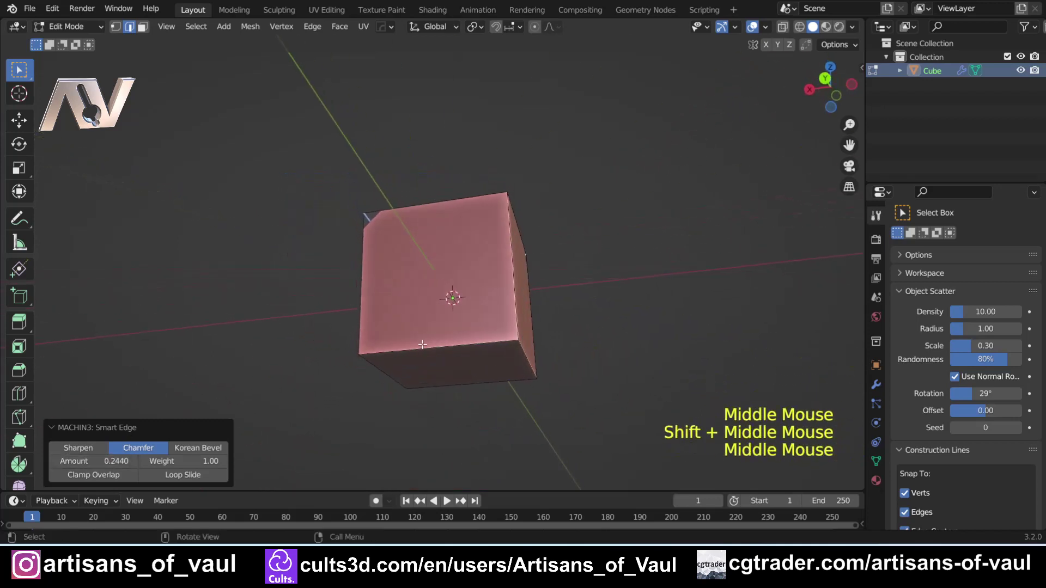
click(423, 344)
shift+click(518, 306)
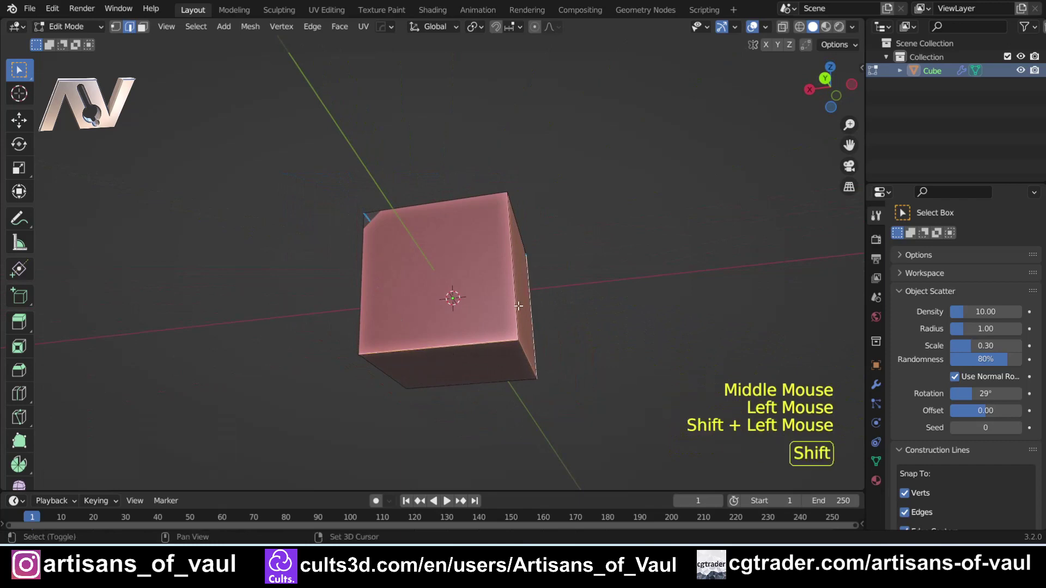
shift+click(519, 306)
key(ctrl+z)
shift+middle_drag(610, 319, 549, 307)
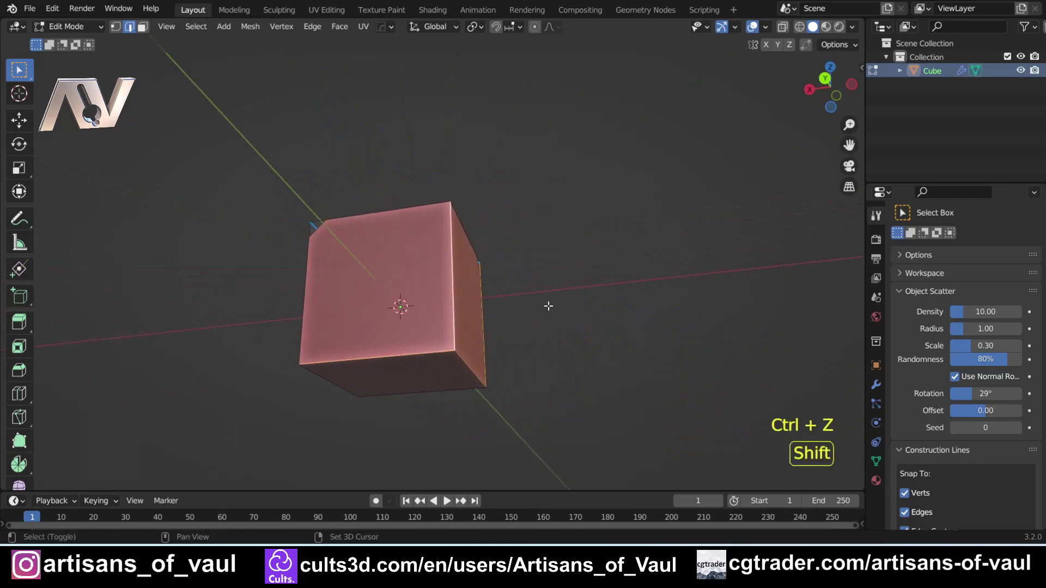
key(shift+2)
scroll(474, 234, up, 2)
middle_drag(474, 234, 692, 280)
scroll(539, 262, down, 2)
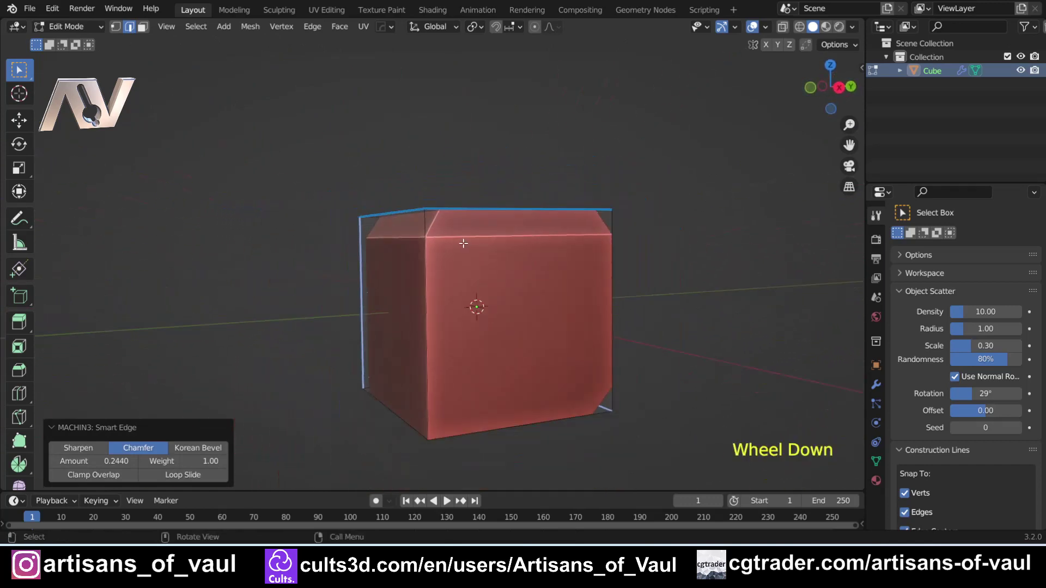
- Open the cube's modifier stack and examine the Chamfer modifier and the chamfered edges around the cube
click(876, 385)
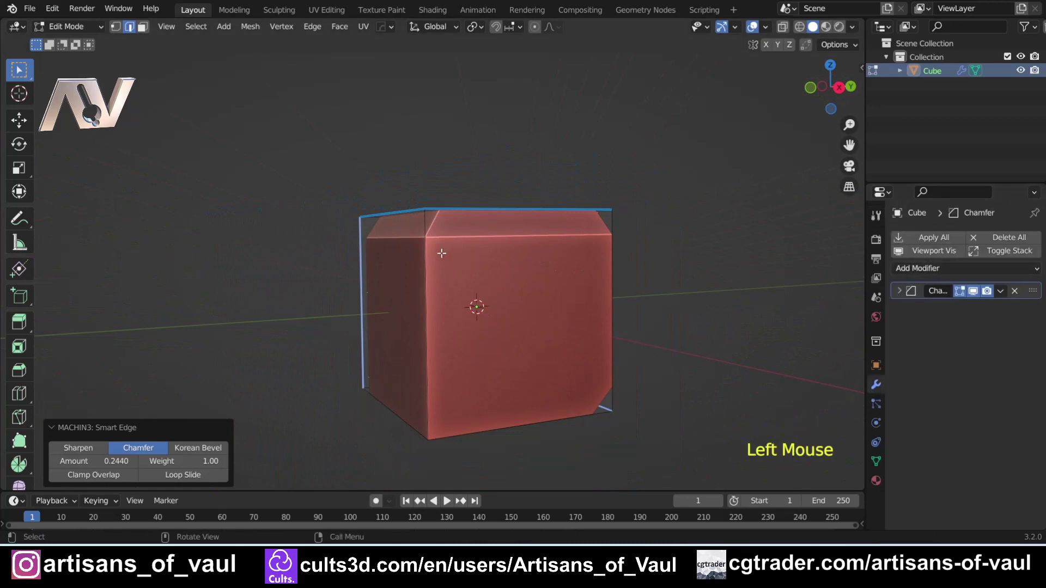
middle_drag(442, 253, 355, 257)
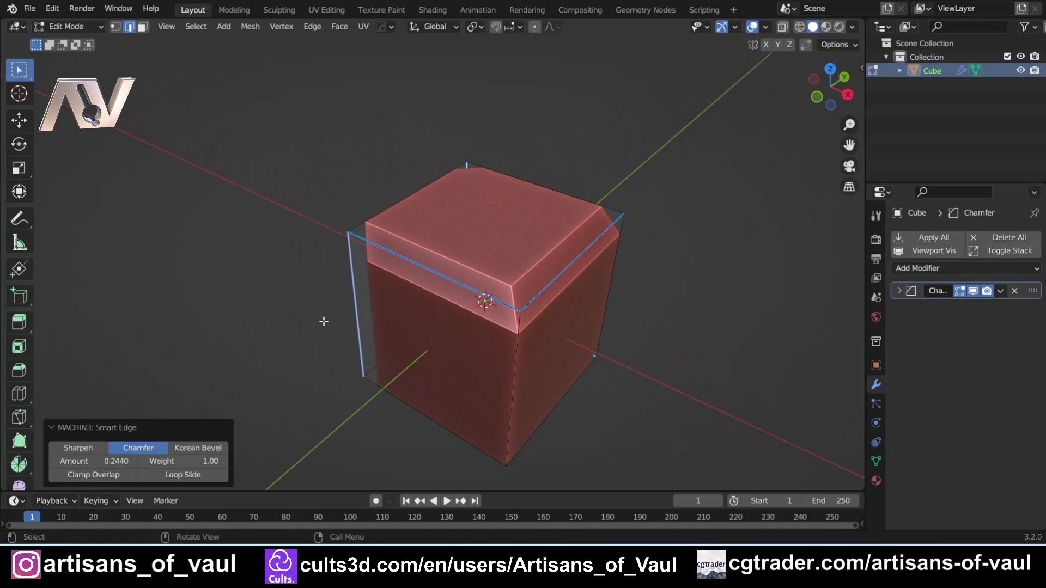
middle_drag(381, 332, 477, 272)
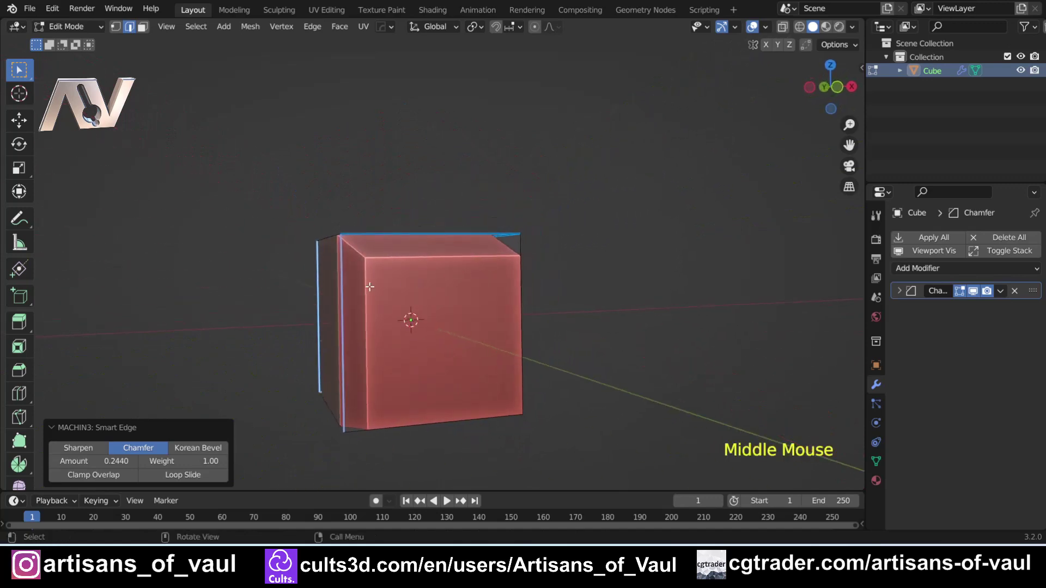
middle_drag(369, 287, 332, 242)
- Chamfer a third top edge meeting the already chamfered corner, and the bottom edge below that corner, with Smart Edge
click(297, 220)
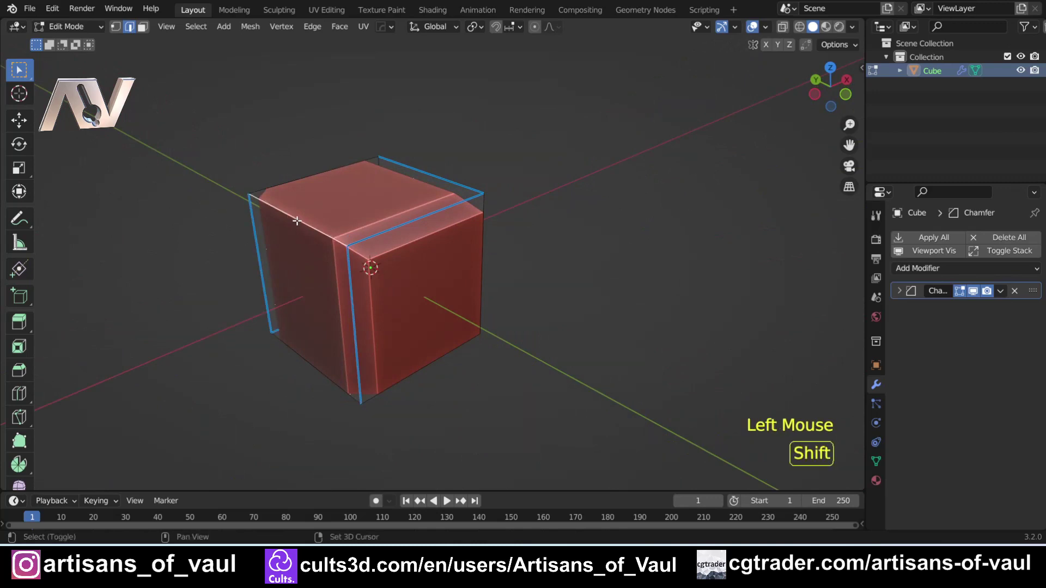
key(shift+2)
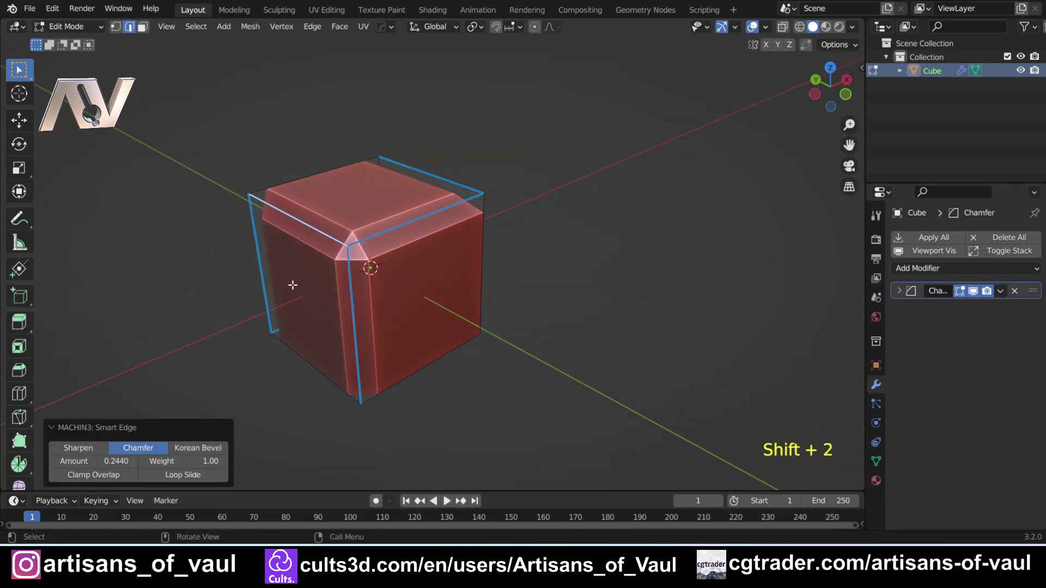
scroll(293, 285, up, 2)
shift+middle_drag(280, 285, 521, 218)
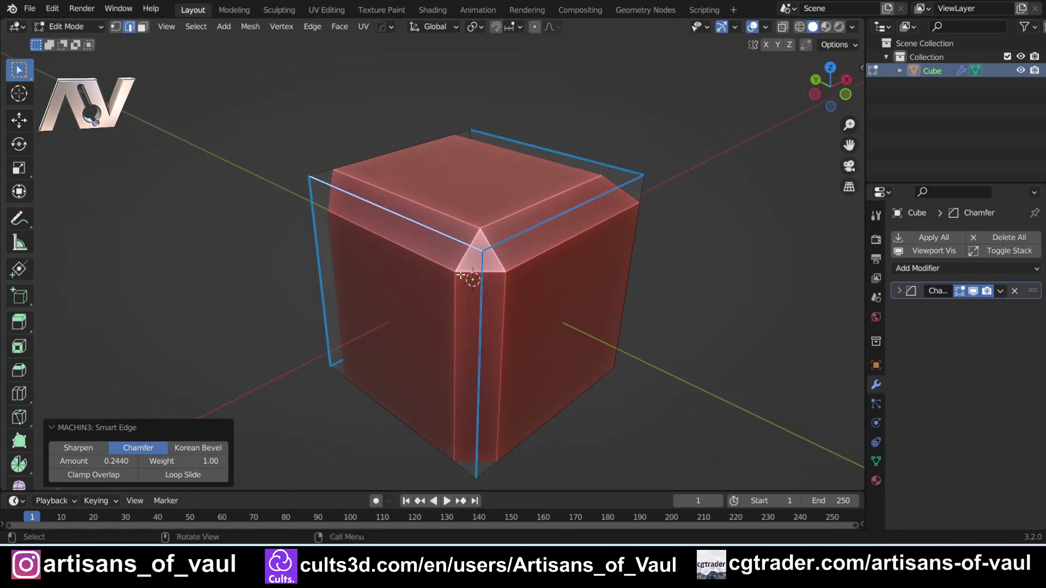
middle_drag(408, 307, 404, 286)
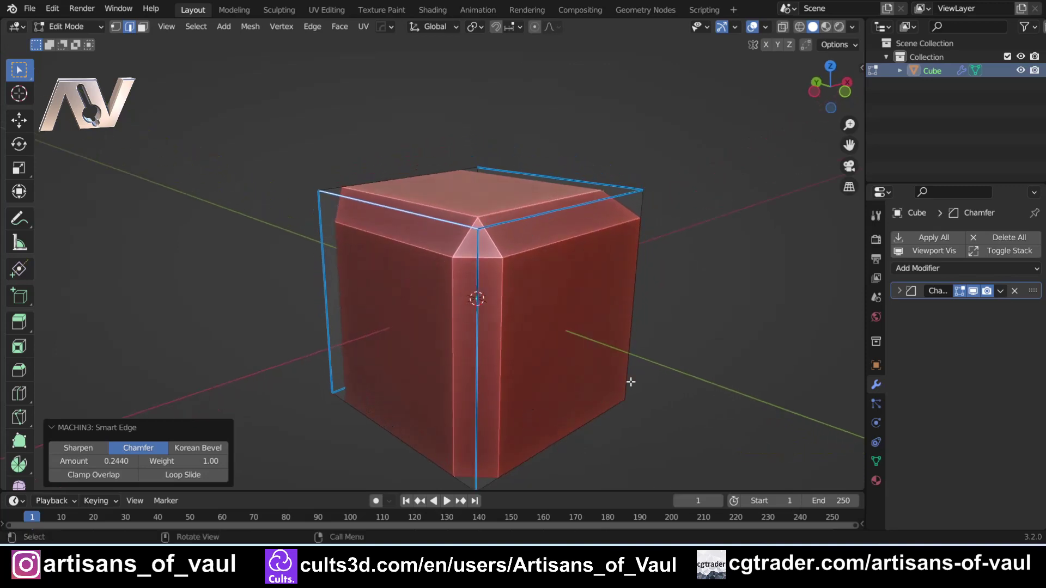
click(582, 410)
shift+middle_drag(582, 411, 561, 375)
key(shift+2)
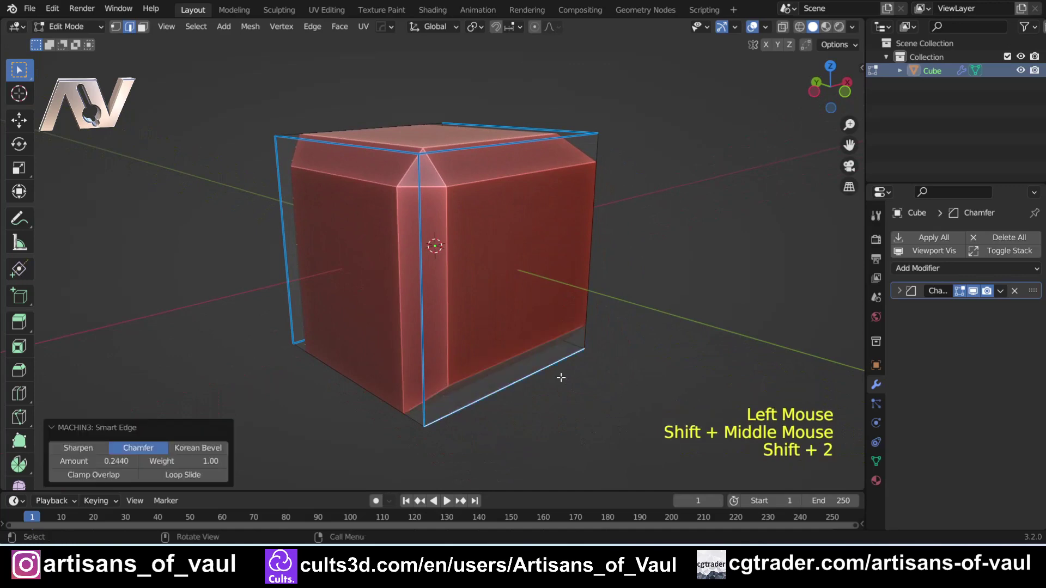
mouse_move(432, 388)
middle_down()
mouse_move(439, 367)
mouse_move(453, 385)
middle_up()
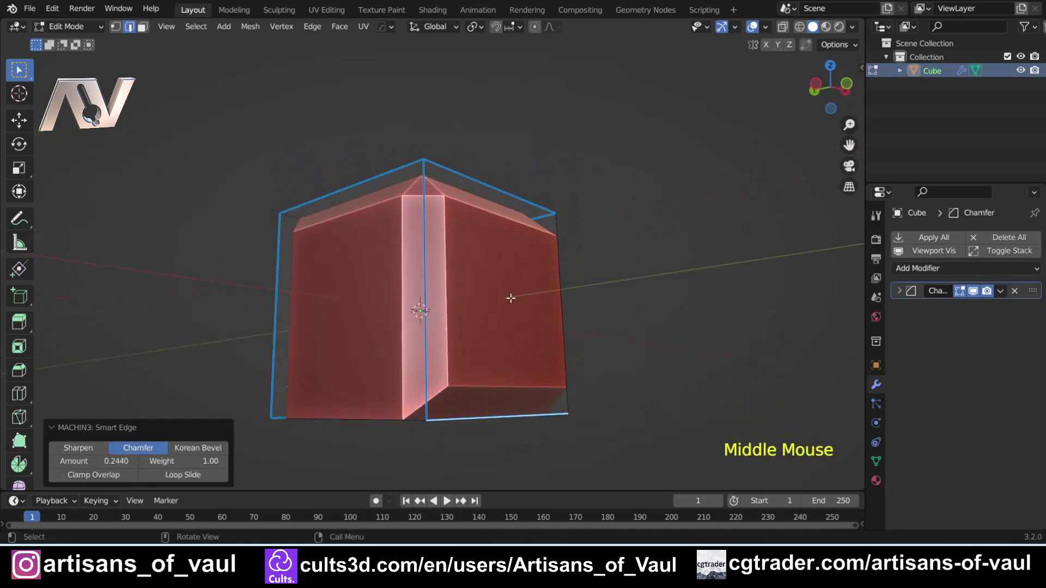
- Undo all the Smart Edge chamfers, back to the plain cube
key(ctrl+z)
key(ctrl+z)
key(ctrl+z)
key(ctrl+z)
key(ctrl+z)
key(ctrl+z)
key(ctrl+z)
key(ctrl+z)
key(ctrl+z)
key(ctrl+z)
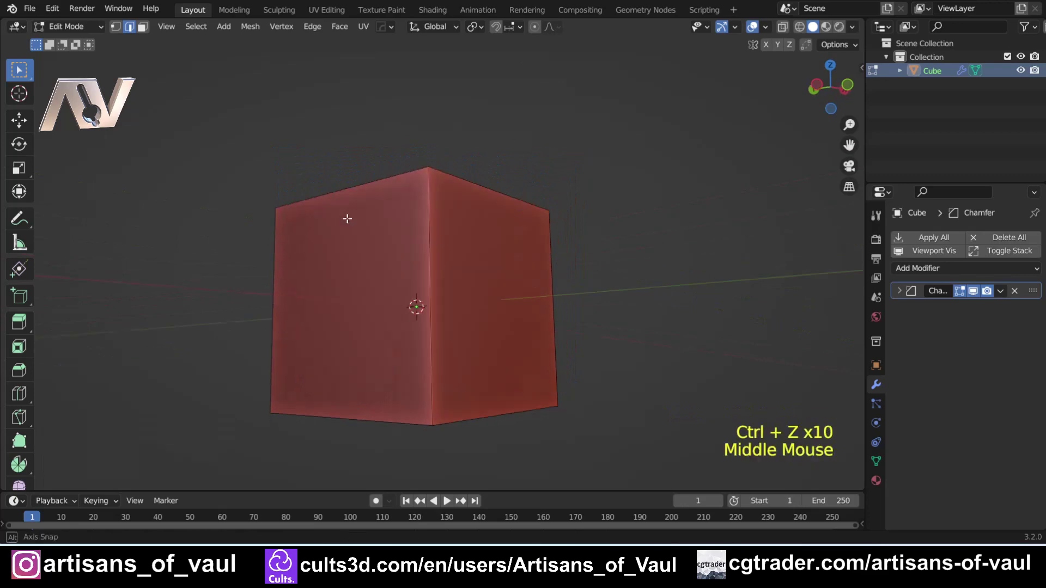
- Offset one top side edge onto both adjoining faces with Smart Edge, sliding the new edges to a factor of about -0.7
shift+middle_drag(347, 219, 369, 234)
click(369, 234)
click(369, 234)
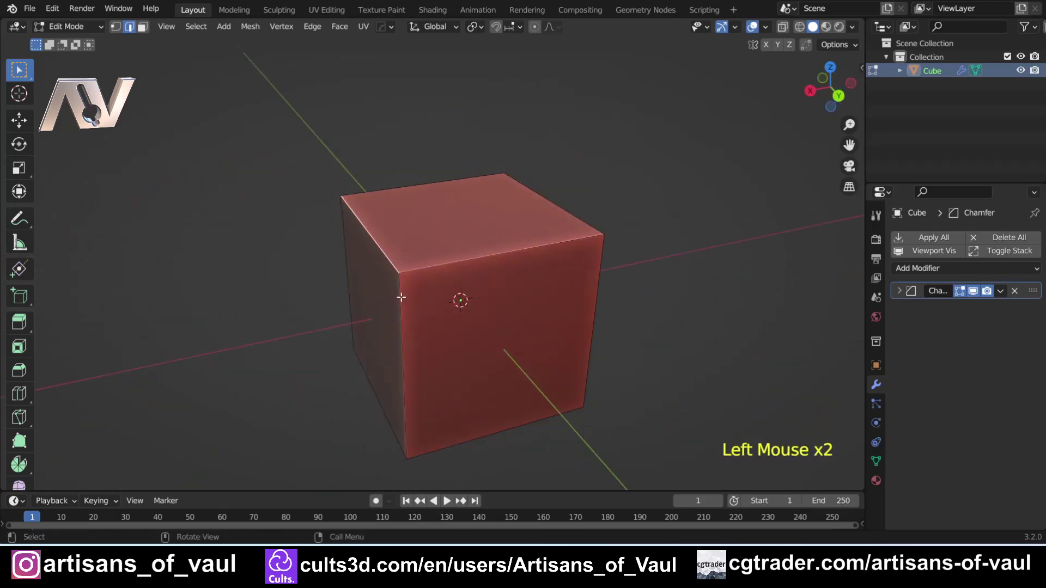
key(ctrl+2)
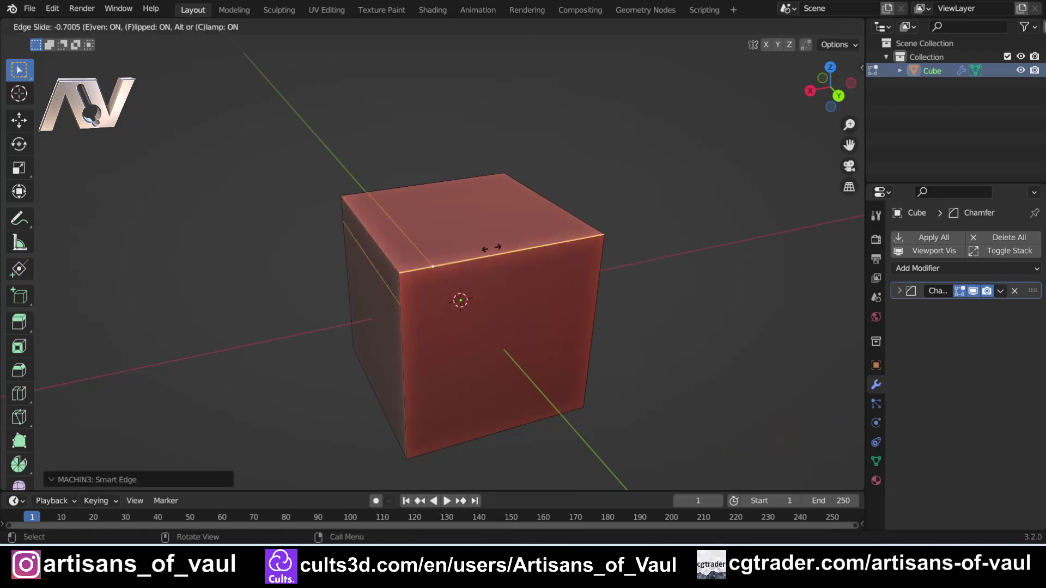
click(490, 248)
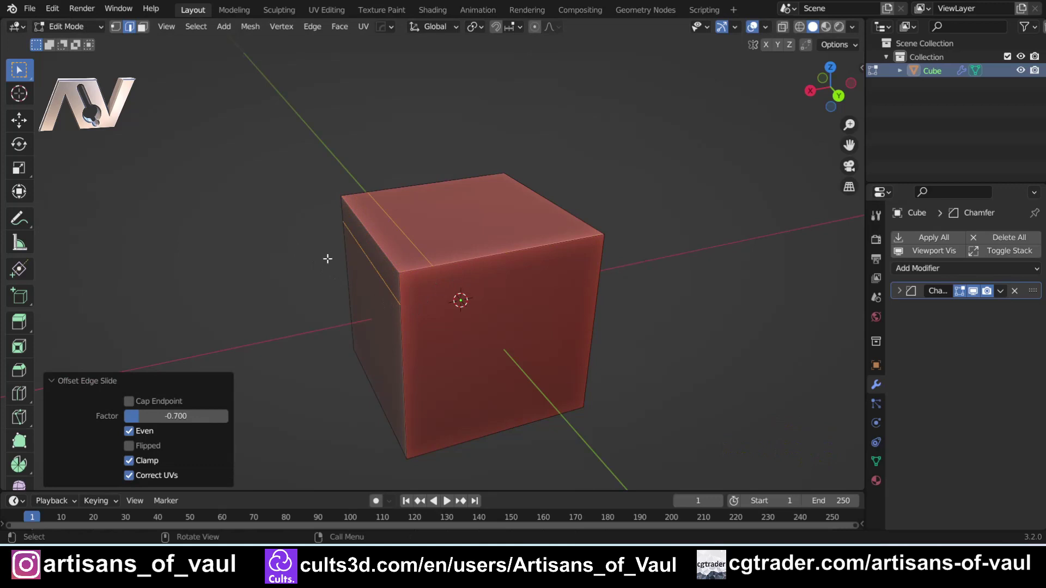
scroll(335, 268, up, 2)
shift+middle_drag(339, 270, 375, 209)
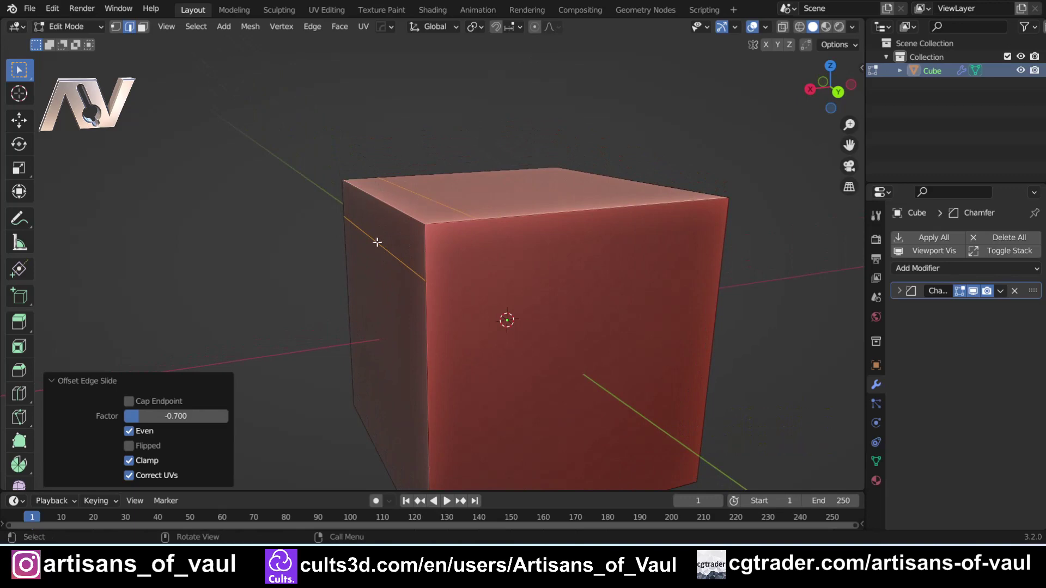
middle_drag(373, 221, 400, 176)
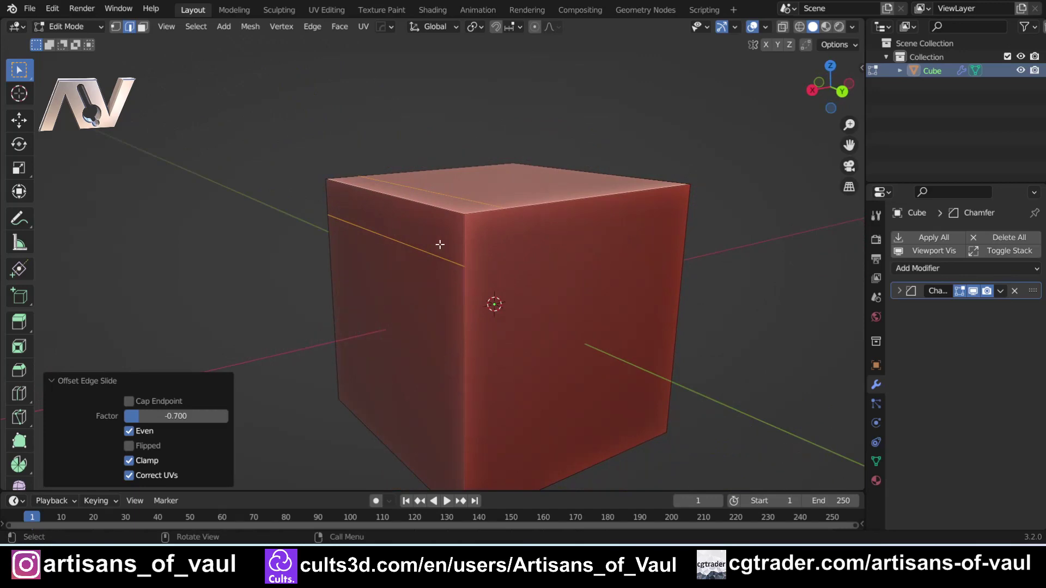
- Undo the offset edges and remove the Chamfer modifier from the cube
key(ctrl+z)
key(ctrl+z)
key(ctrl+z)
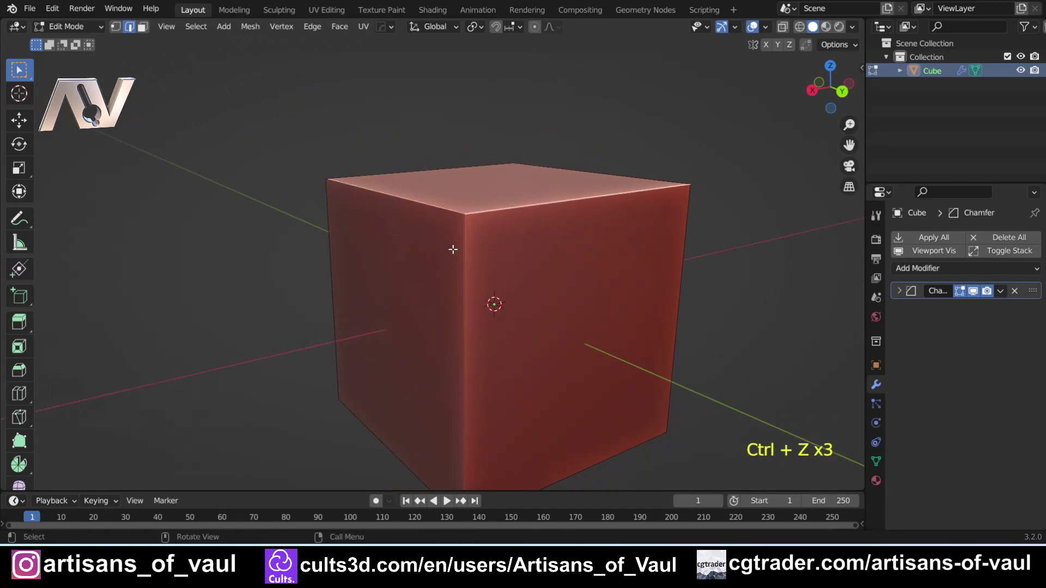
click(1016, 290)
- Add a Subdivision Surface modifier to the cube with 2 viewport levels
click(933, 240)
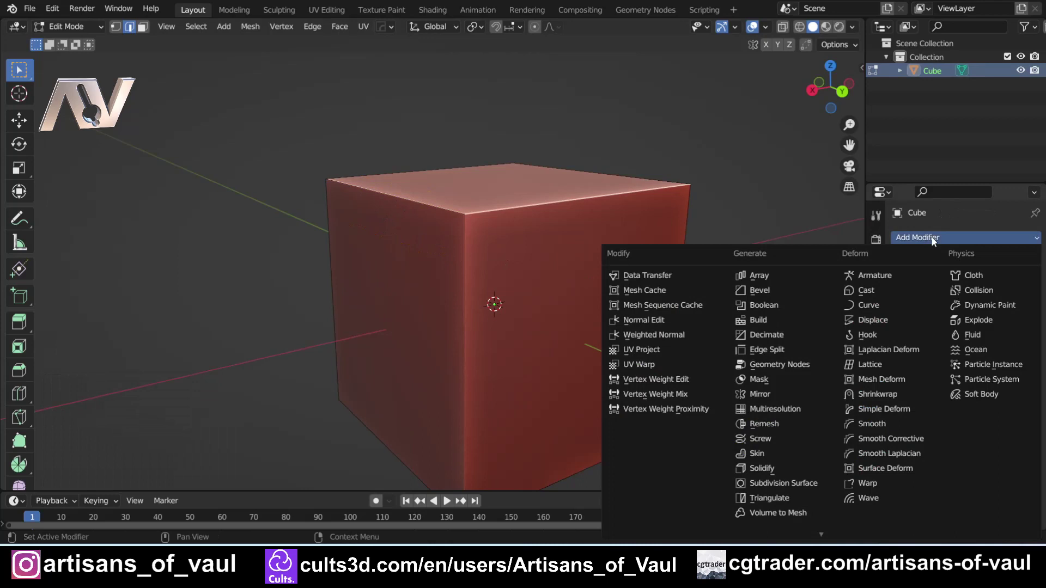
click(783, 483)
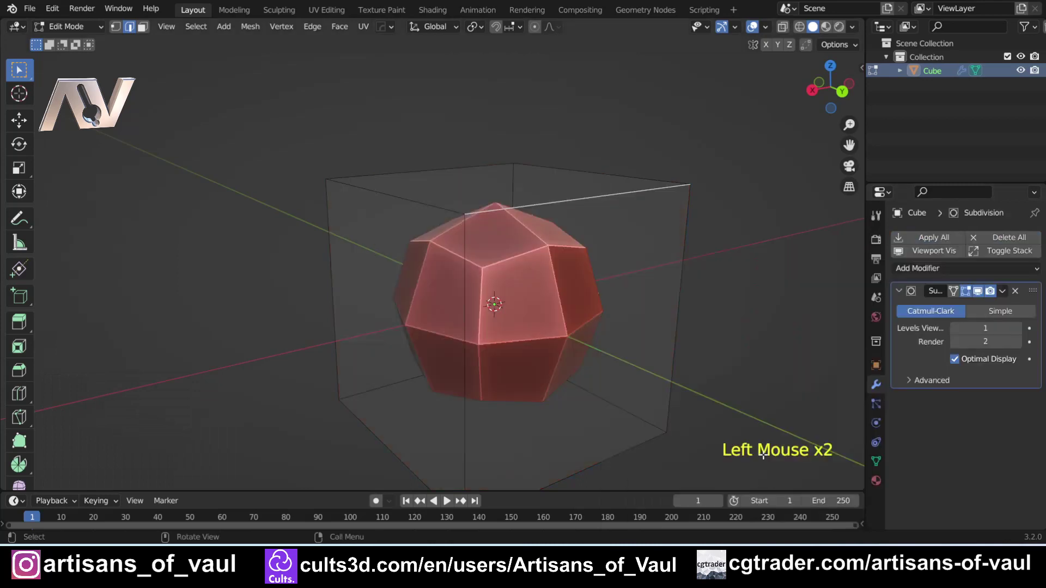
click(1017, 328)
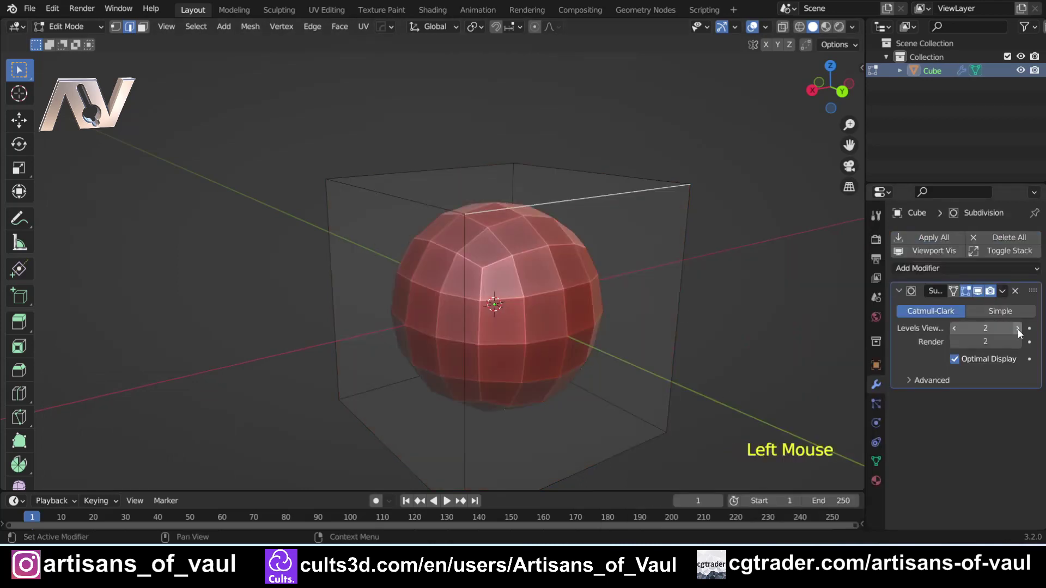
- Add one loop cut across the cube and slide it toward the +X side to a factor of about -0.781
middle_drag(550, 240, 529, 216)
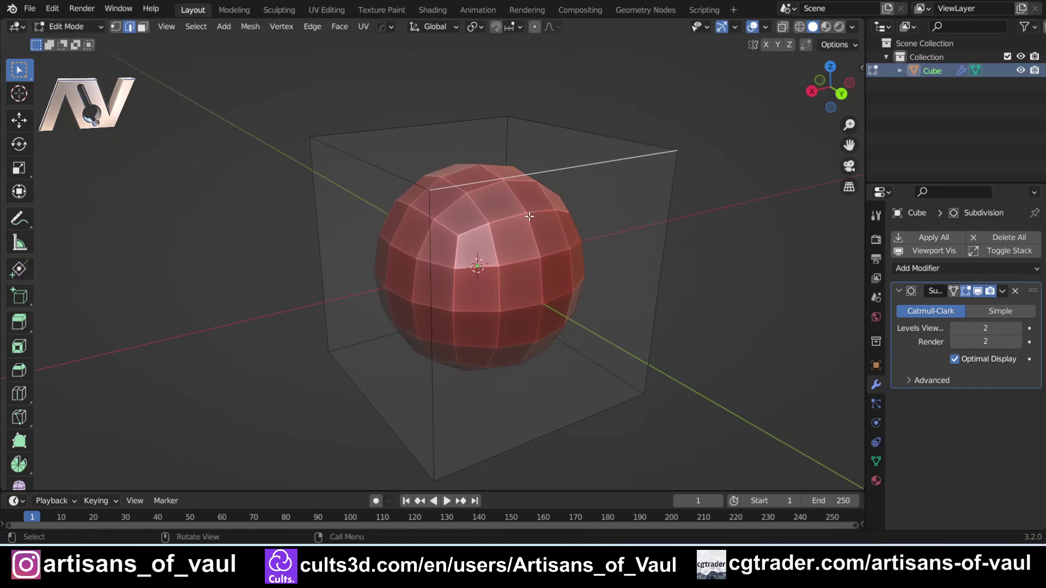
key(ctrl+r)
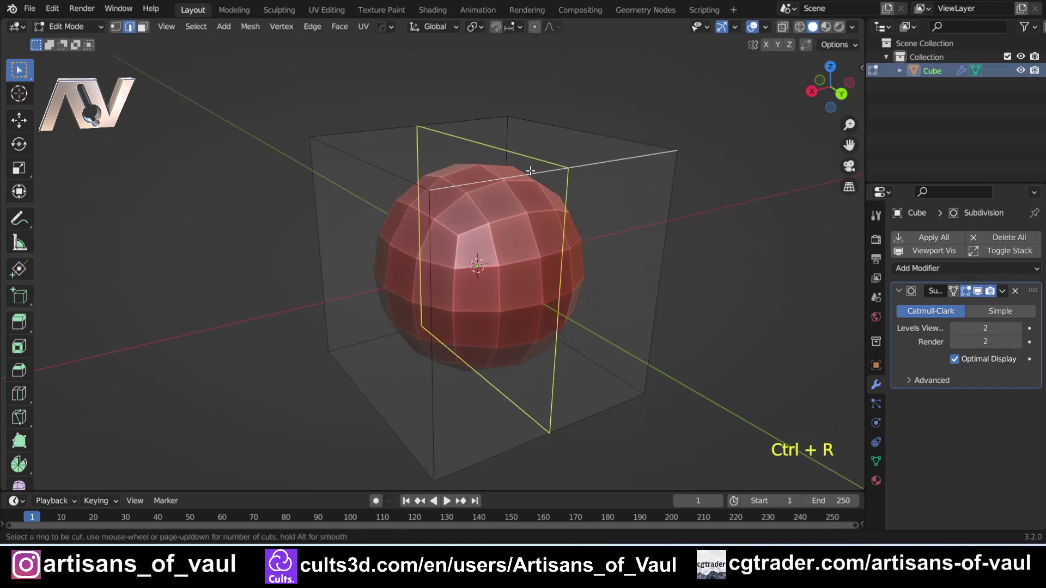
click(531, 171)
click(432, 184)
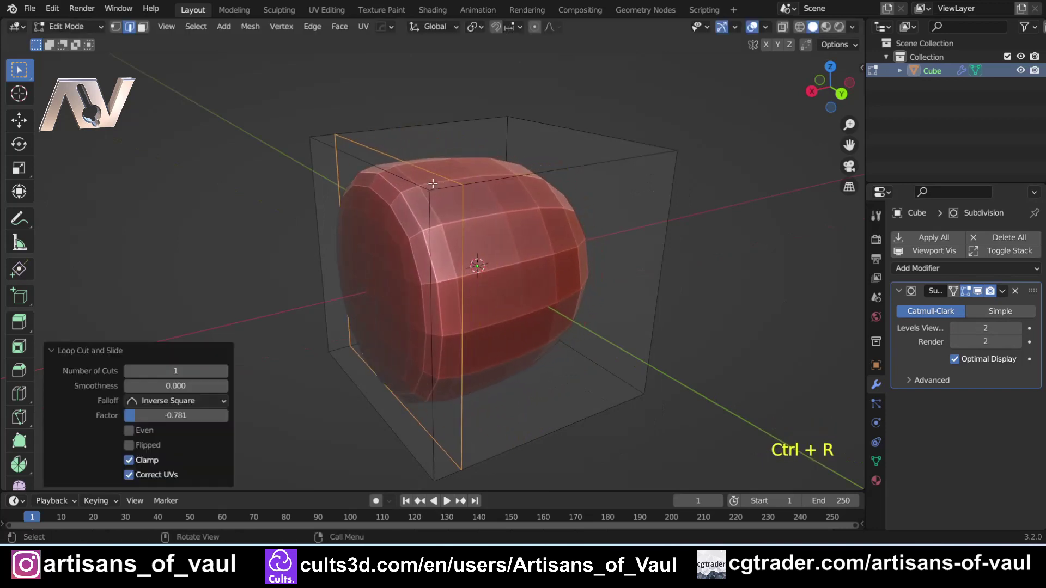
- Add a horizontal loop cut around the cube and slide it toward the top to a factor of about -0.801
key(ctrl+r)
click(430, 251)
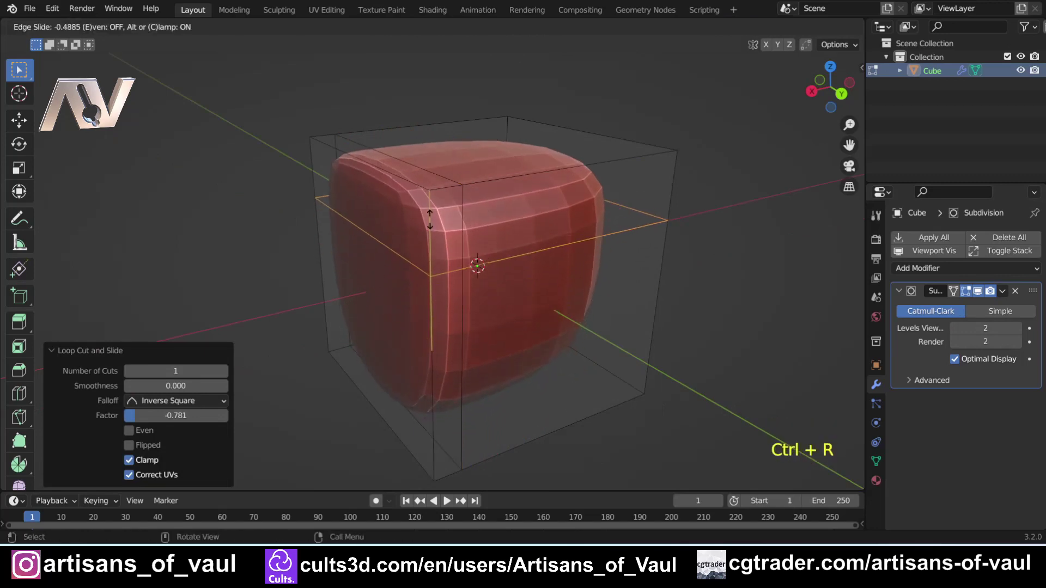
click(437, 175)
mouse_move(503, 208)
middle_down()
mouse_move(452, 177)
mouse_move(436, 188)
mouse_move(431, 180)
mouse_move(480, 229)
mouse_move(532, 239)
mouse_move(506, 190)
middle_up()
scroll(480, 229, up, 2)
scroll(491, 275, down, 1)
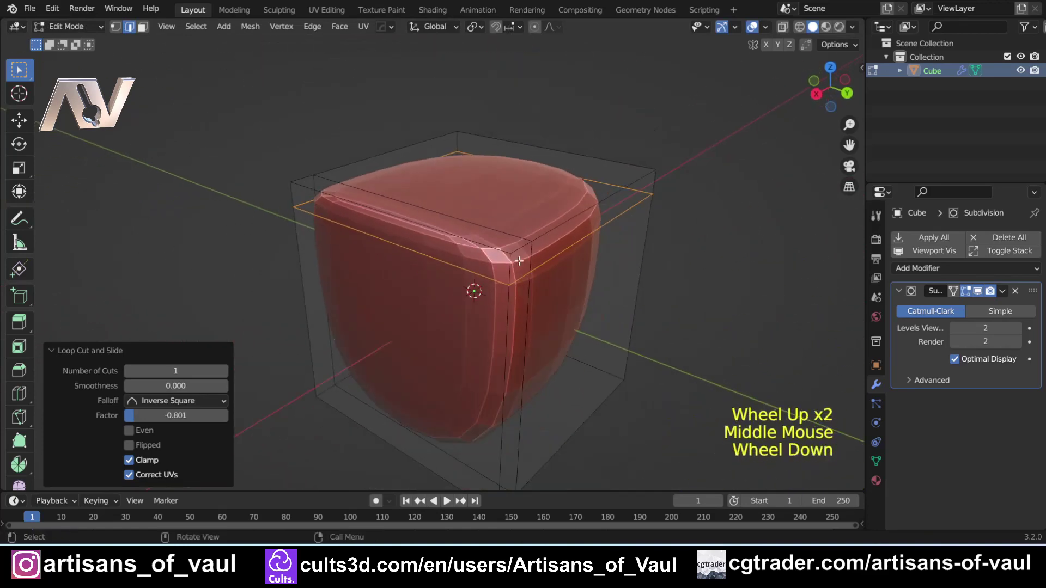
middle_drag(474, 289, 440, 256)
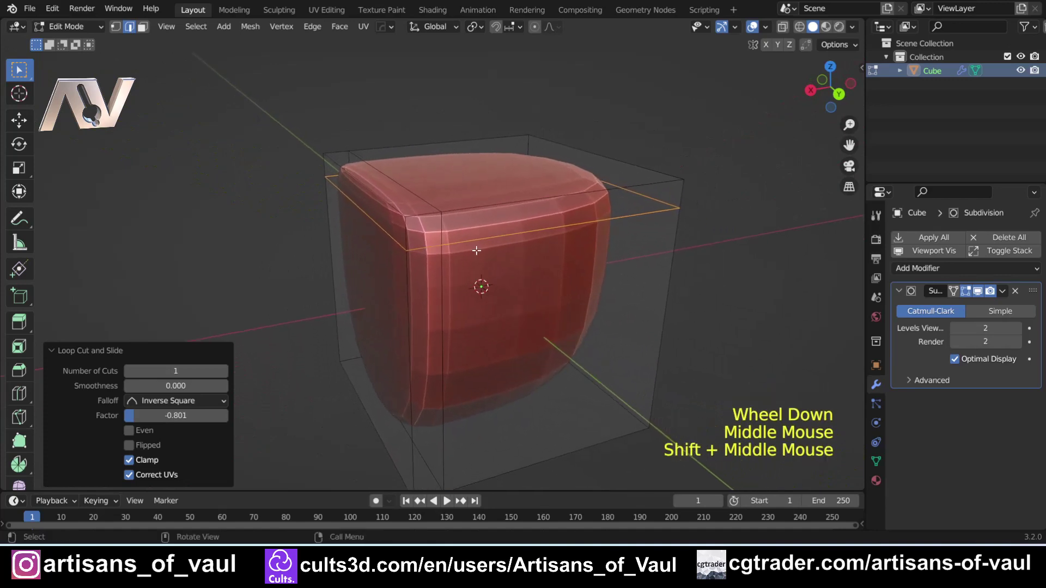
- Undo both loop cuts on the cube
key(ctrl+z)
key(ctrl+z)
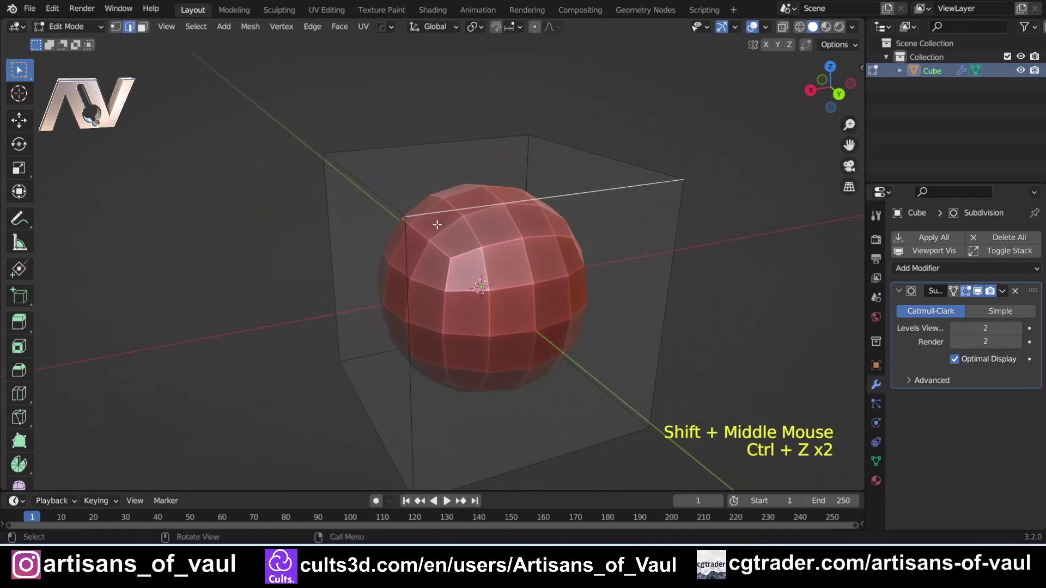
scroll(392, 189, down, 1)
- Try a Smart Edge offset on all the cube's edges with 2 segments and a width of about 0.5, and undo it
key(a)
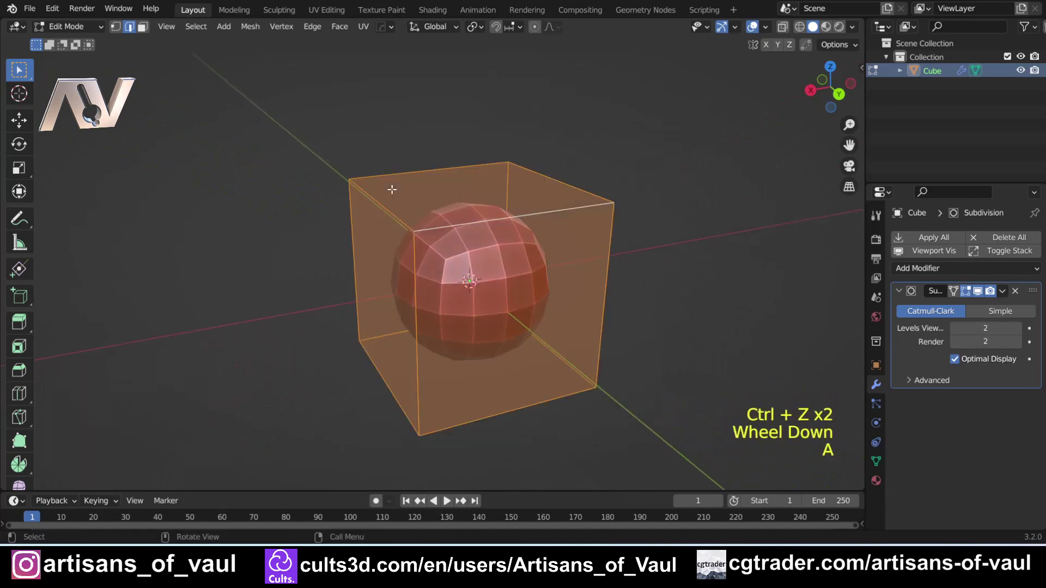
scroll(391, 189, up, 2)
key(ctrl+2)
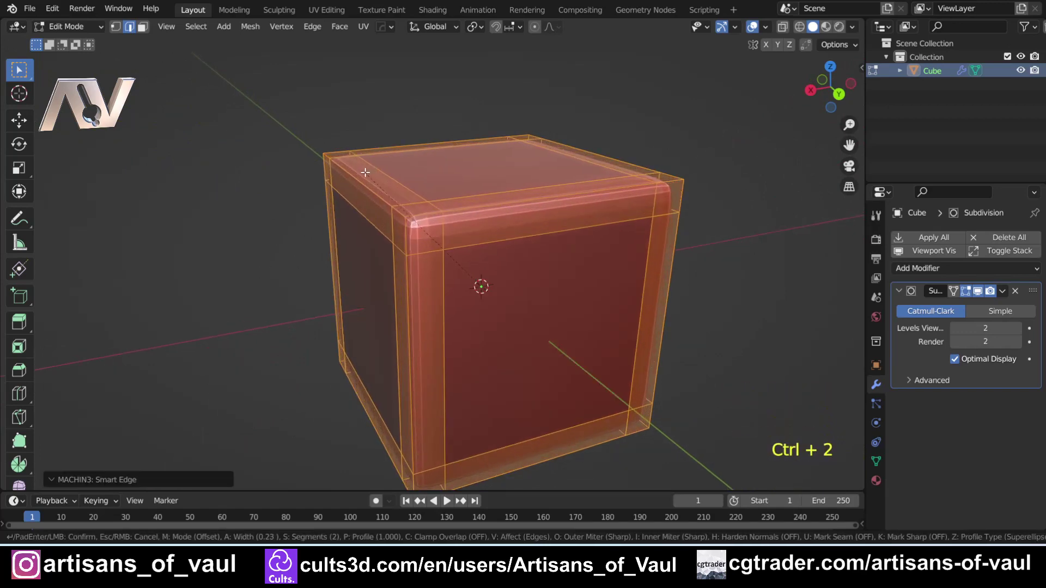
mouse_move(345, 163)
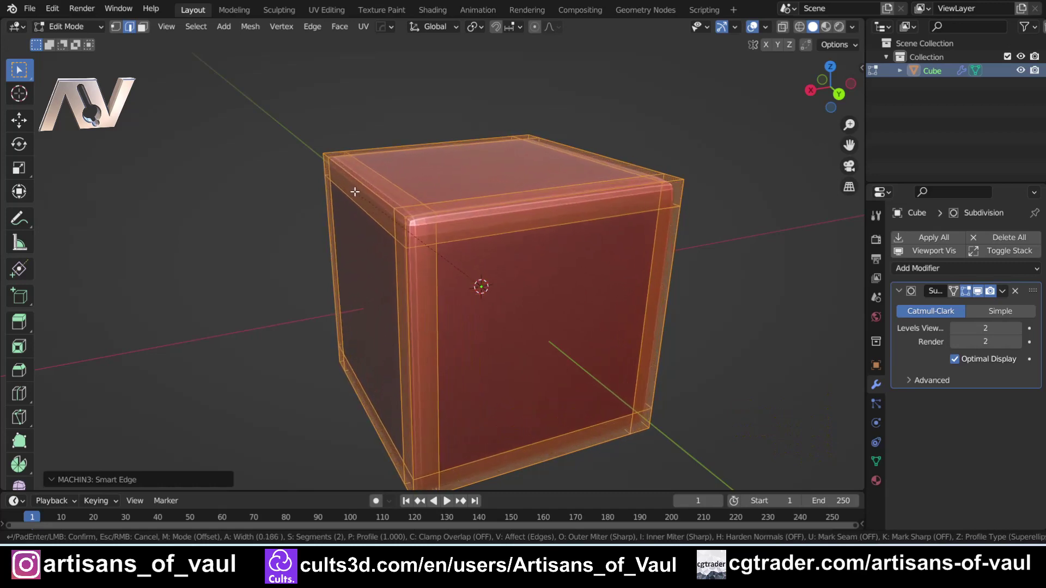
click(316, 187)
middle_drag(312, 184, 345, 203)
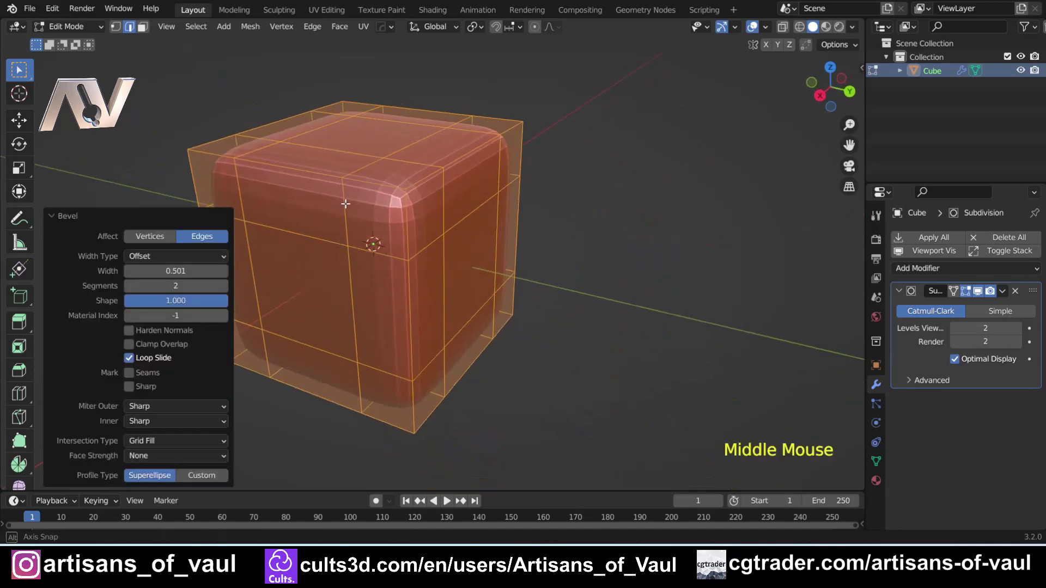
shift+middle_drag(425, 239, 470, 259)
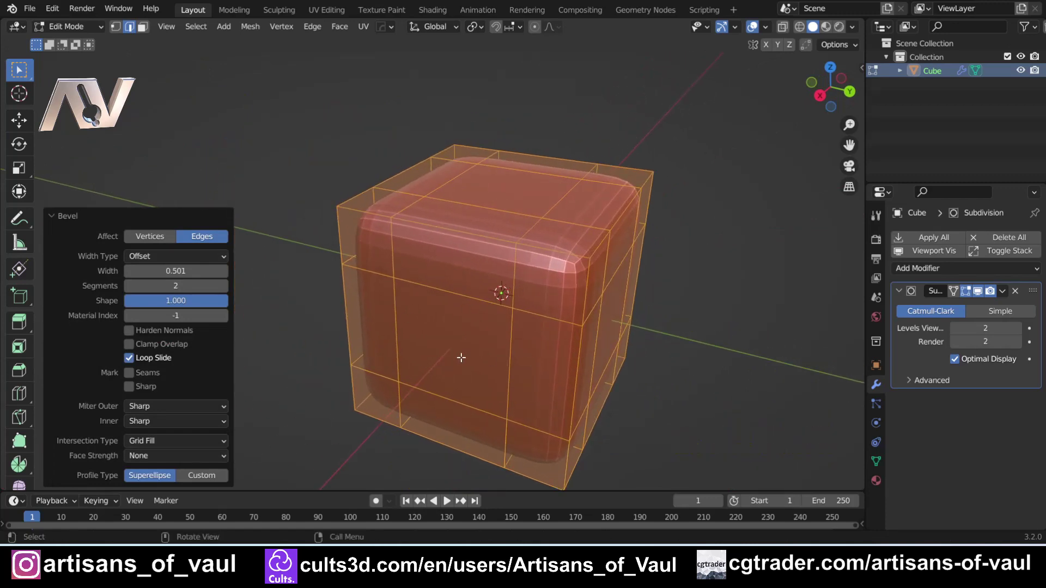
middle_drag(343, 175, 614, 141)
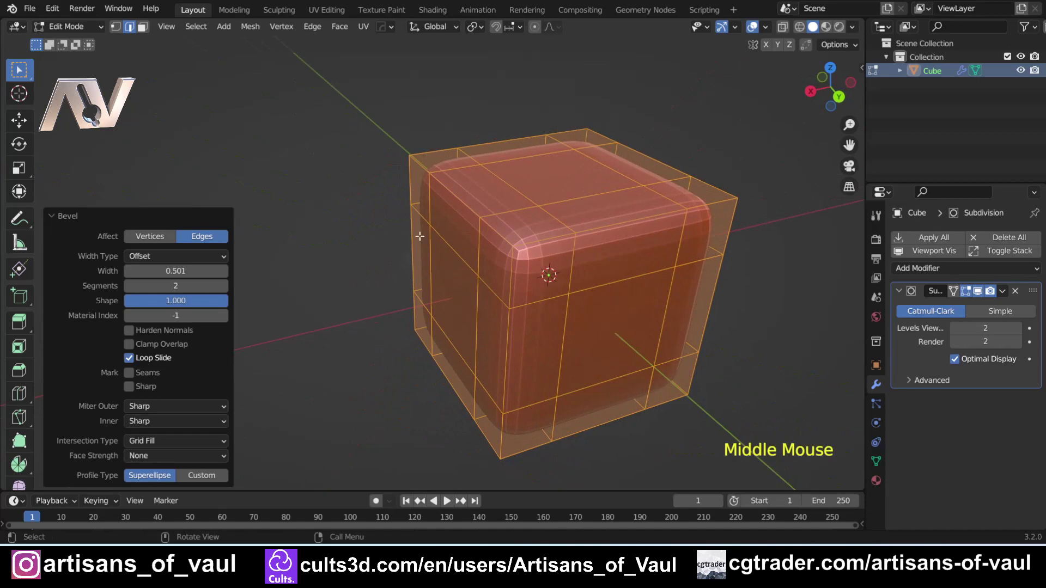
key(ctrl+z)
key(ctrl+z)
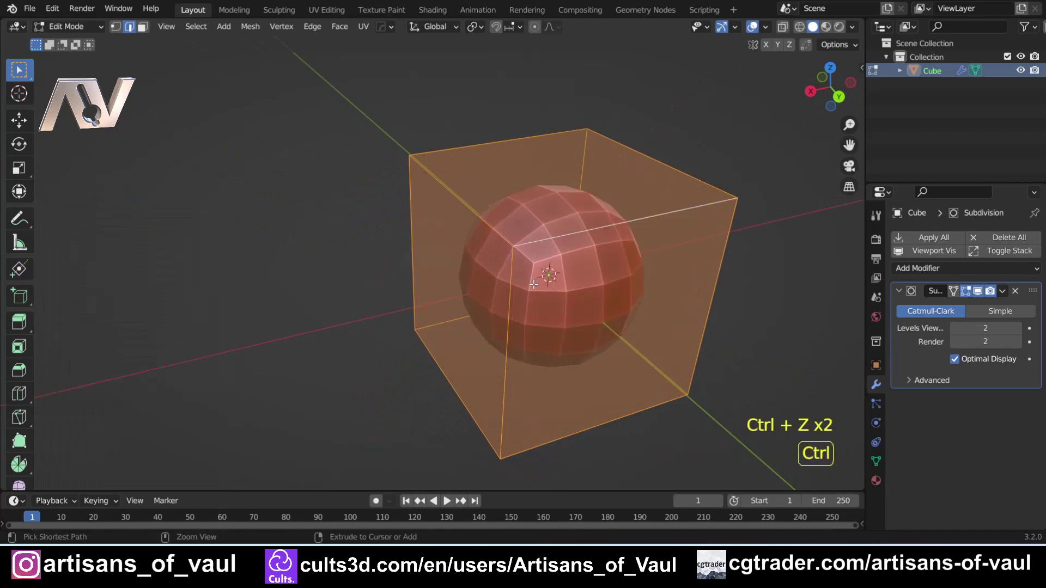
- Try a Smart Edge offset on only the top face's edges and undo it
click(767, 250)
key(ctrl+2)
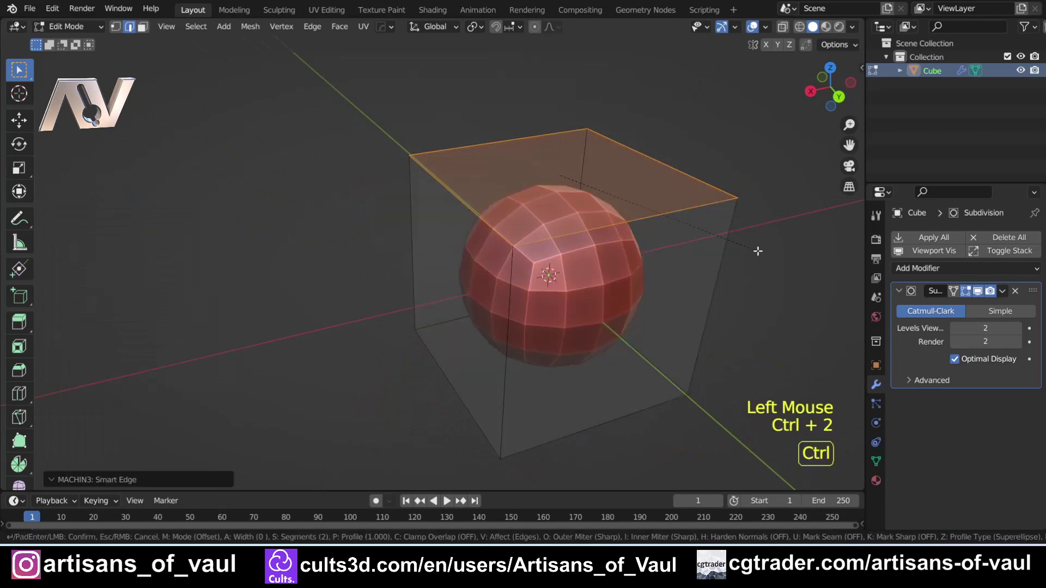
click(798, 292)
shift+middle_drag(798, 292, 467, 229)
key(ctrl+z)
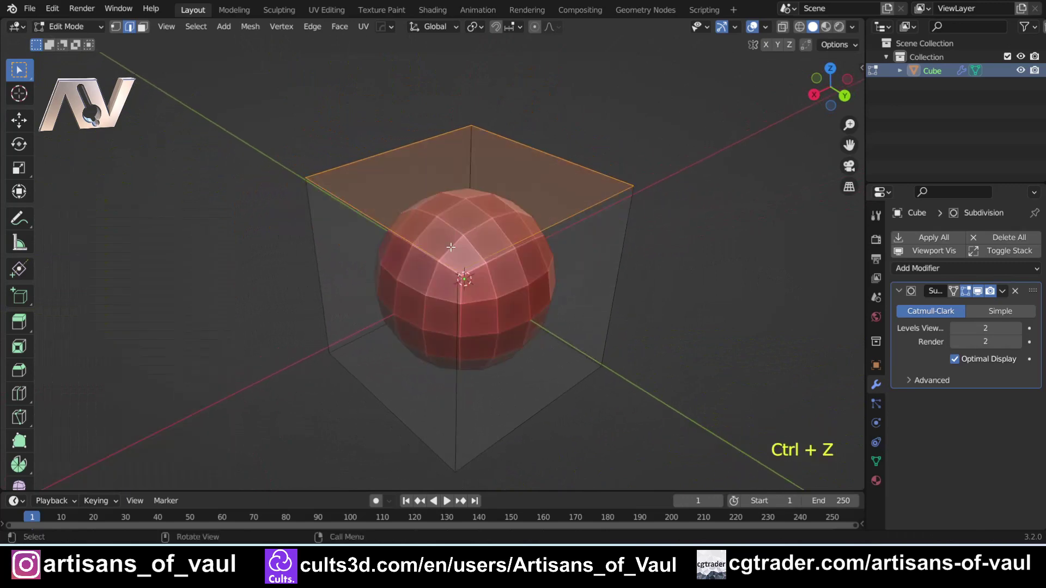
- Offset all the cube's edges with Smart Edge, using 2 segments and a width of about 0.3
key(a)
key(ctrl+b)
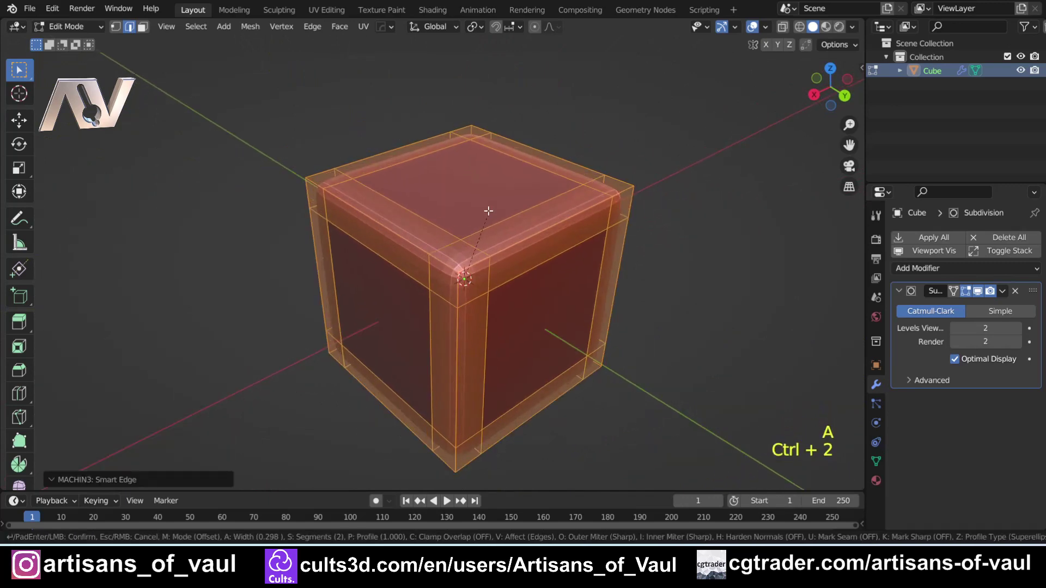
click(488, 198)
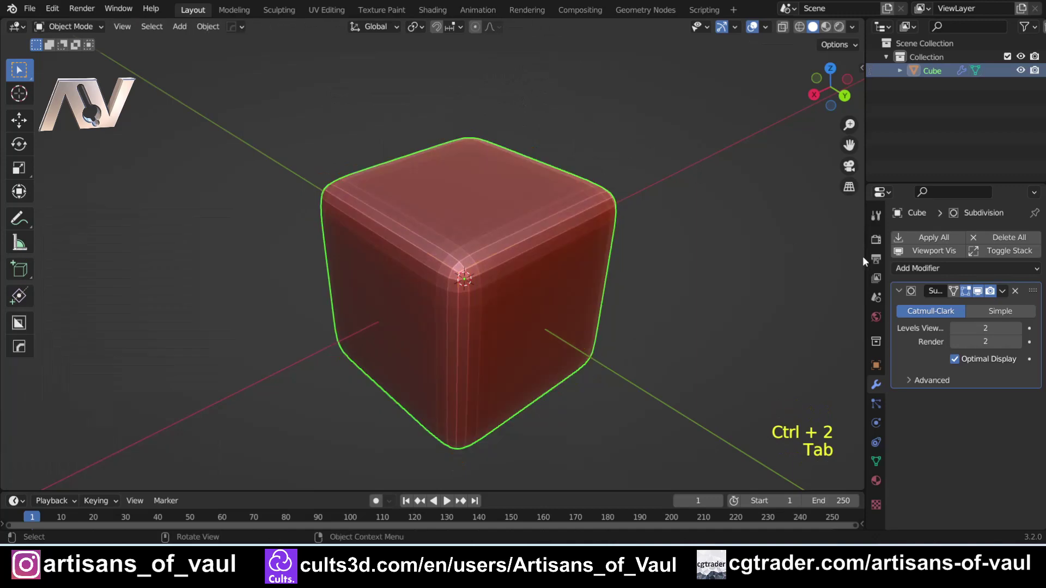
- Apply the Subdivision modifier to the cube in Object Mode and return to Edit Mode
click(1002, 291)
click(950, 315)
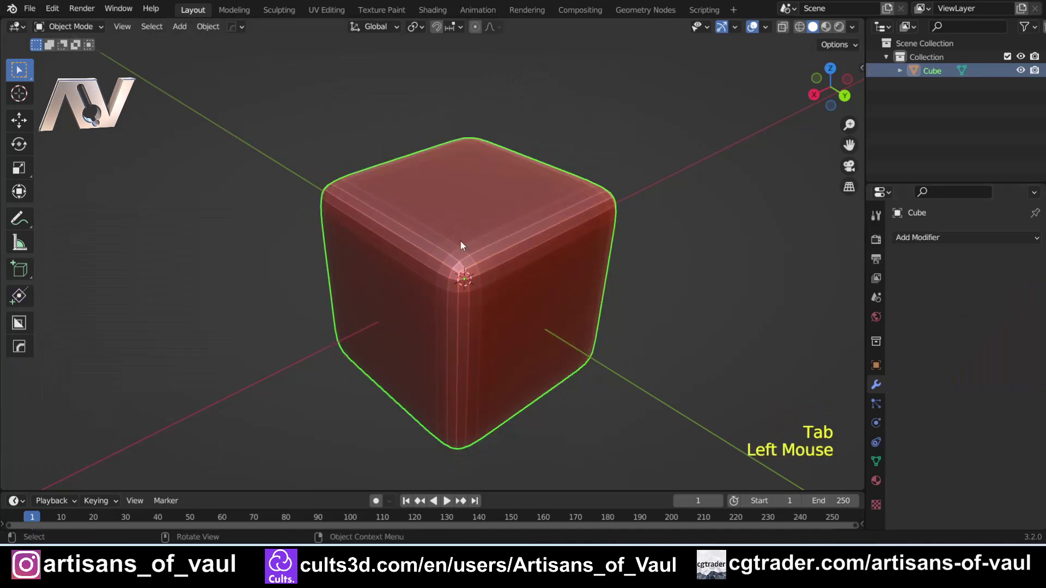
key(Tab)
middle_drag(409, 199, 446, 289)
scroll(447, 287, up, 2)
key(Tab)
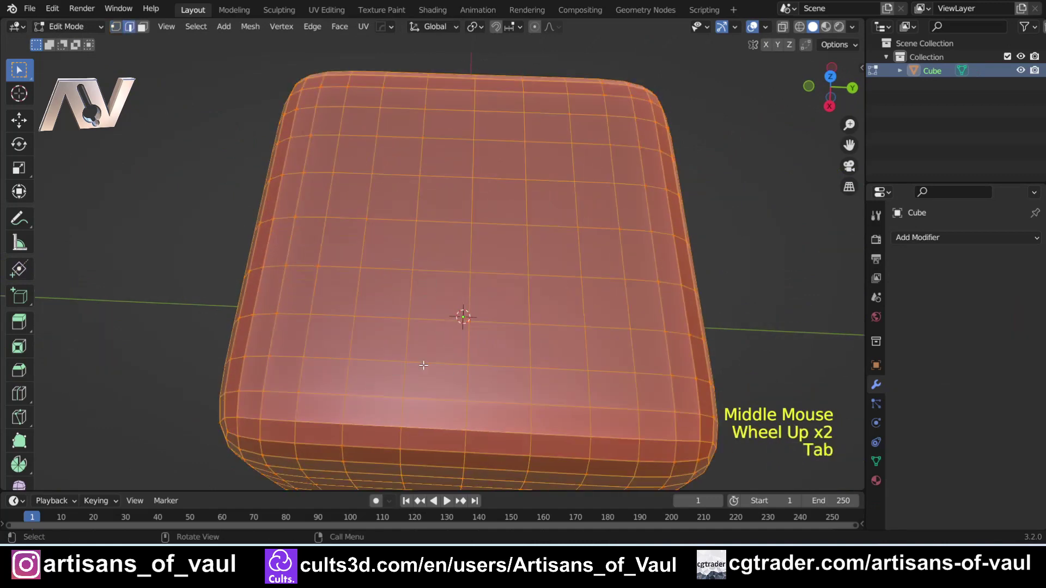
- Select three separate edges along one row of the top surface and rotate them repeatedly with Smart Edge
scroll(409, 268, up, 1)
middle_drag(397, 253, 368, 252)
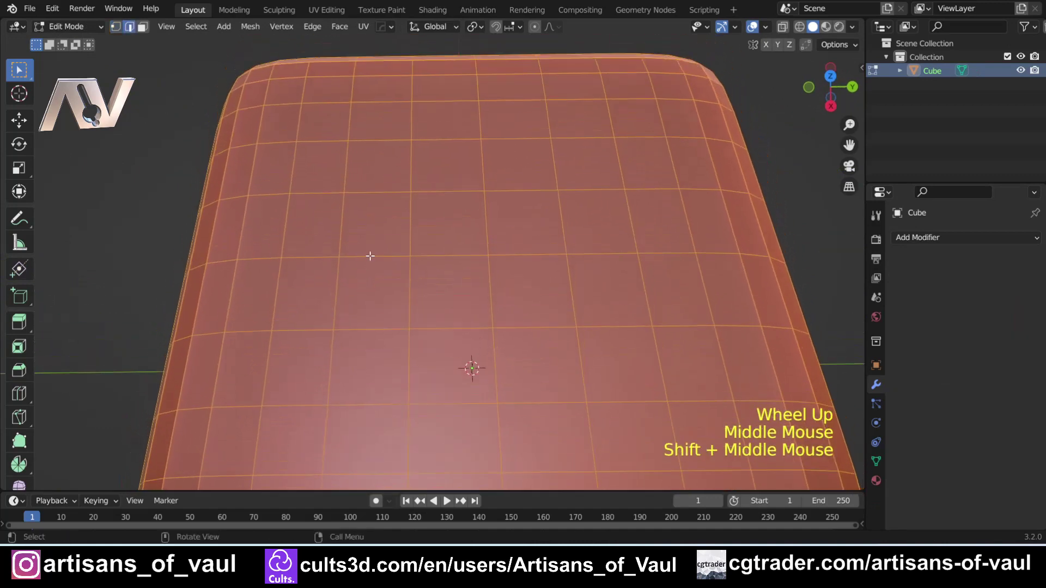
click(373, 255)
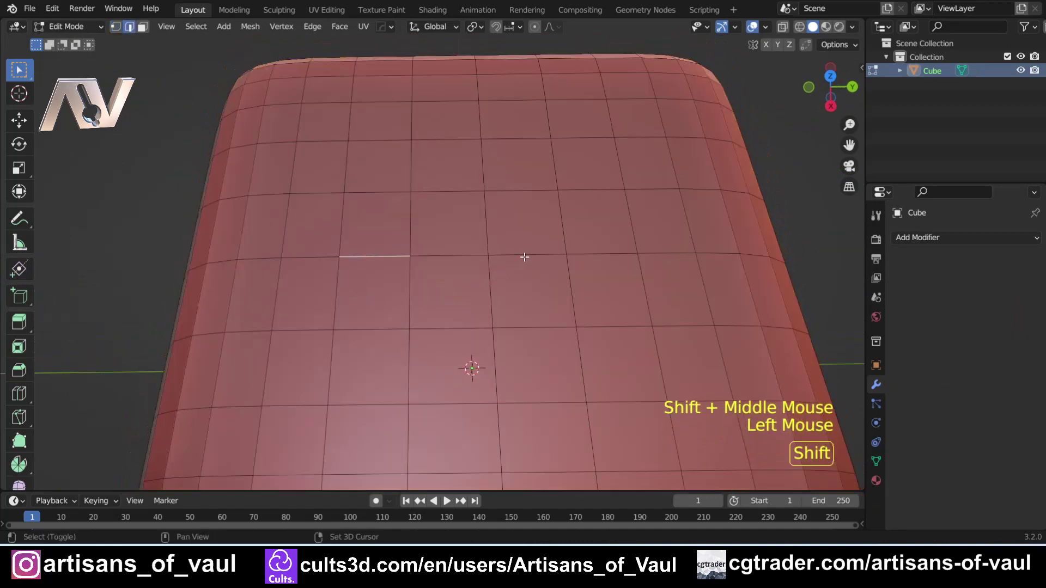
shift+click(569, 253)
shift+click(661, 251)
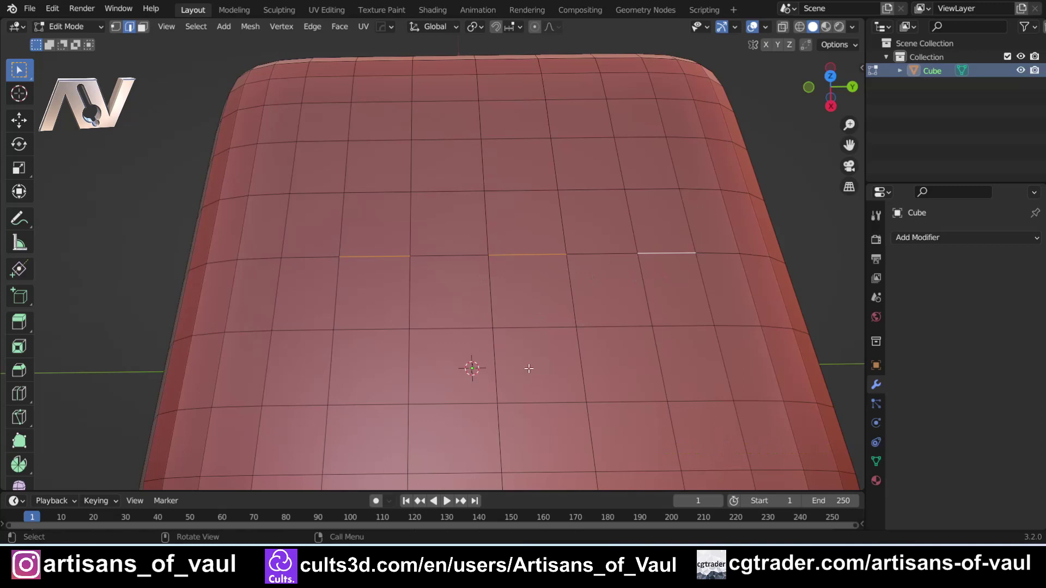
key(2)
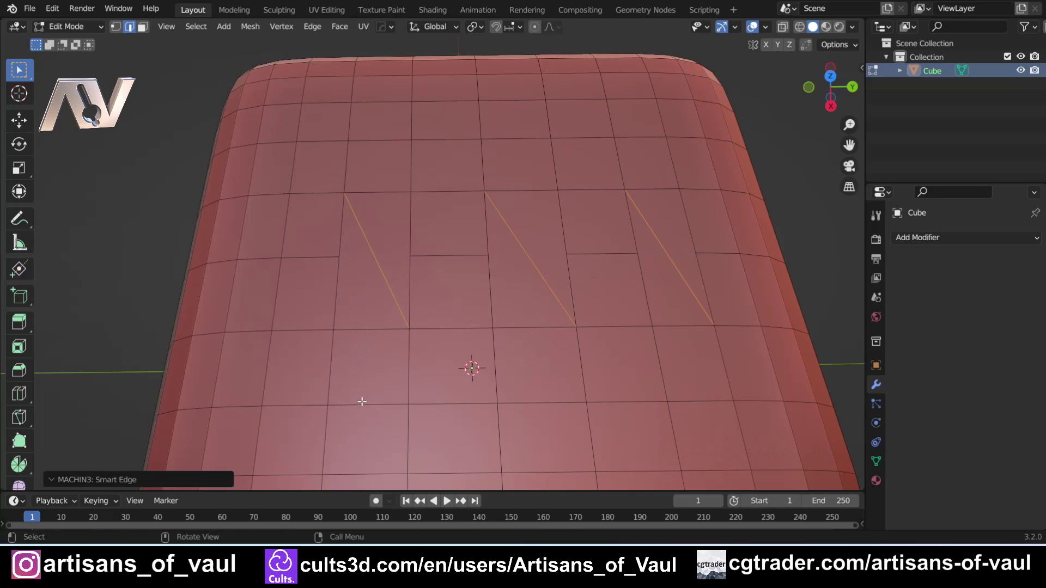
key(2)
key(2)
key(2)
key(2)
key(2)
- In edge mode, select a single edge on the top surface and subdivide it with 1 cut
key(Tab)
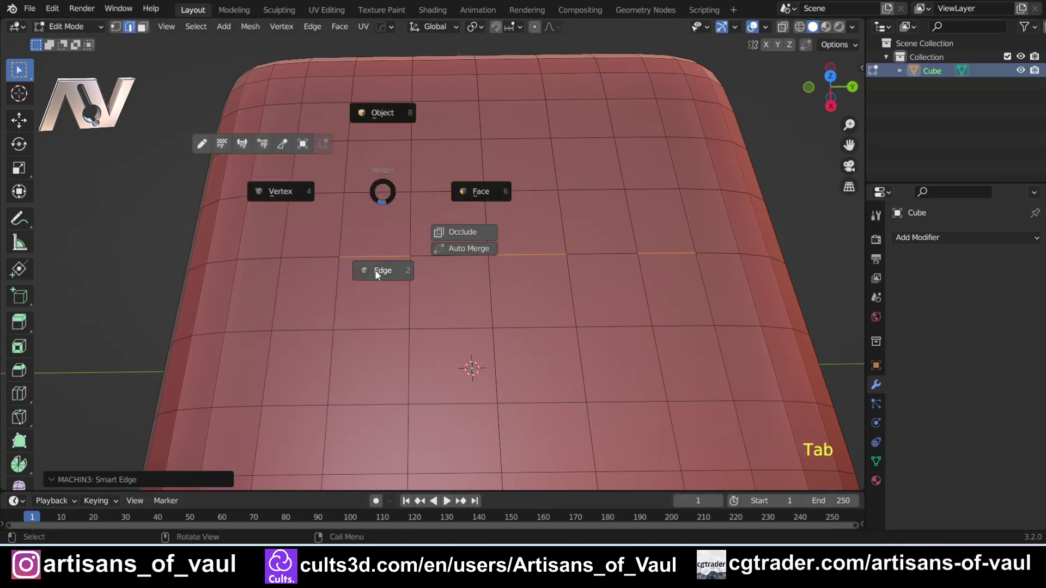
click(376, 270)
click(373, 191)
key(ctrl+e)
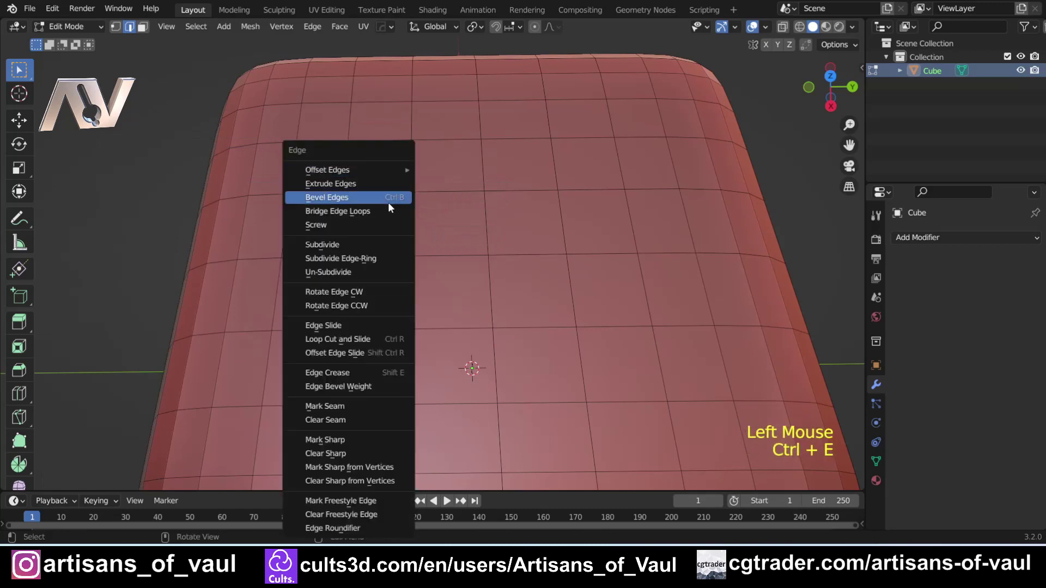
click(354, 244)
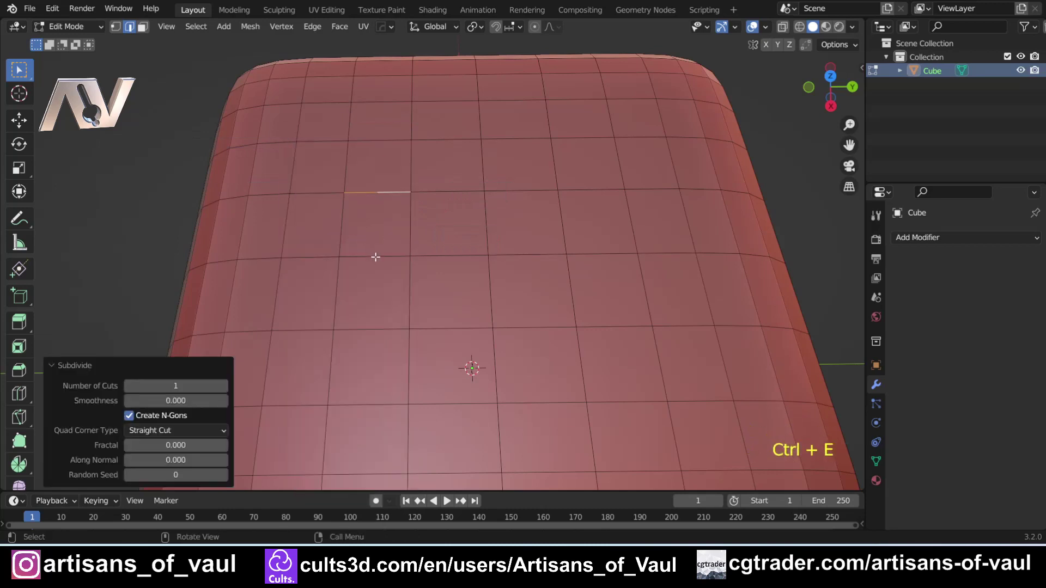
- Select the single edge one row closer to the front and rotate it repeatedly with Smart Edge
click(376, 257)
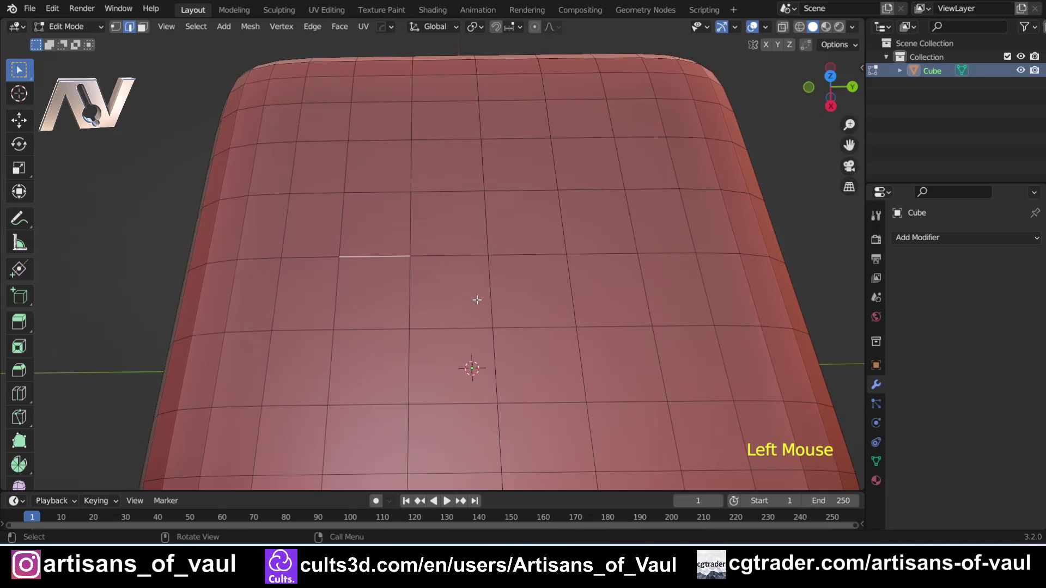
key(2)
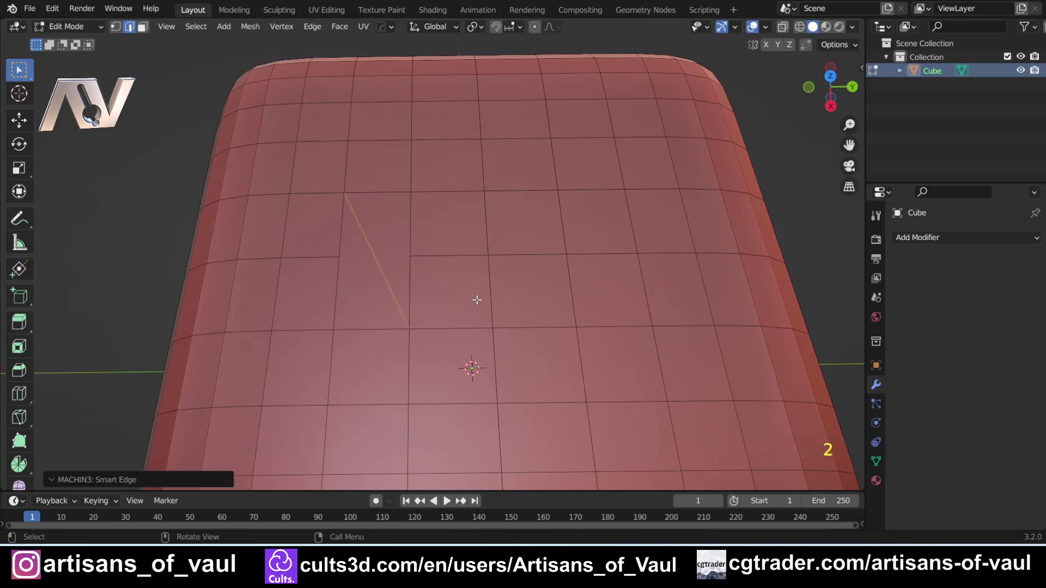
key(2)
key(2)
key(2)
key(2)
key(2)
key(2)
- Undo the single-edge rotations and the edge subdivision
key(ctrl+z)
key(ctrl+z)
key(ctrl+z)
key(ctrl+z)
key(ctrl+z)
key(ctrl+z)
key(ctrl+z)
key(ctrl+z)
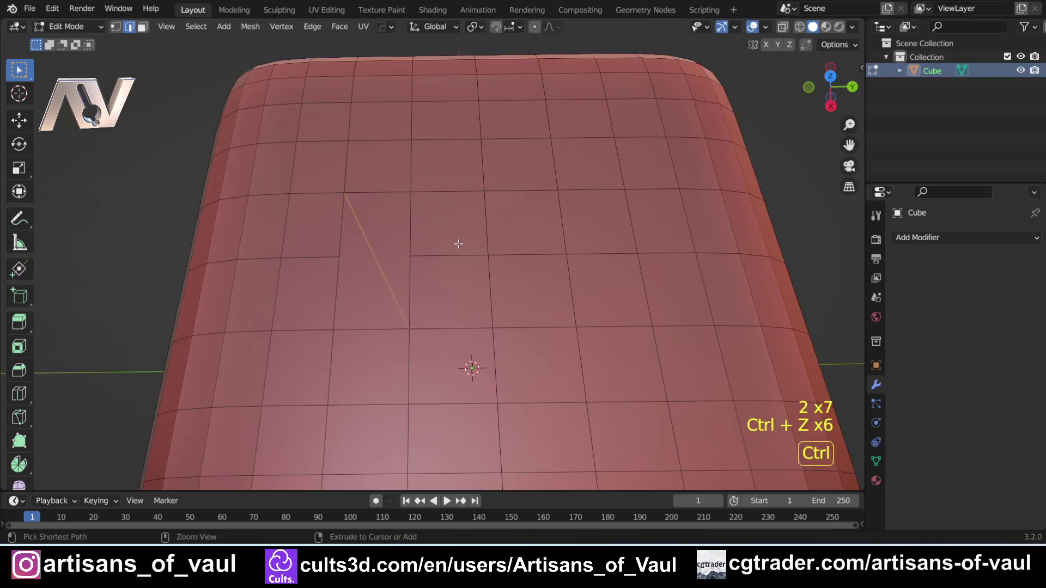
key(ctrl+z)
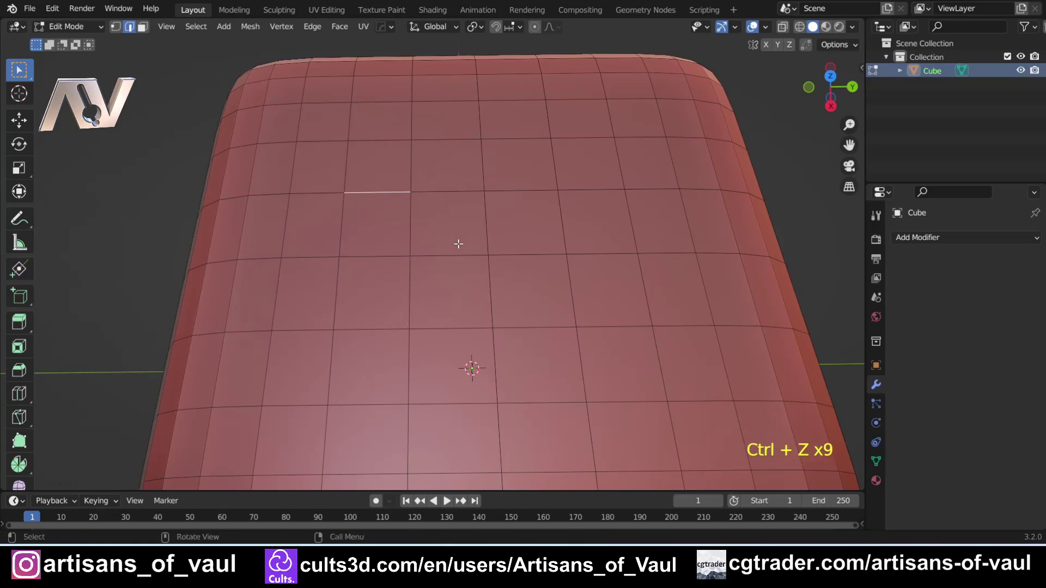
- Select a closed, notched edge outline on the top surface and convert it to its enclosed faces with Smart Edge's Bounds/Region selection
scroll(448, 276, down, 1)
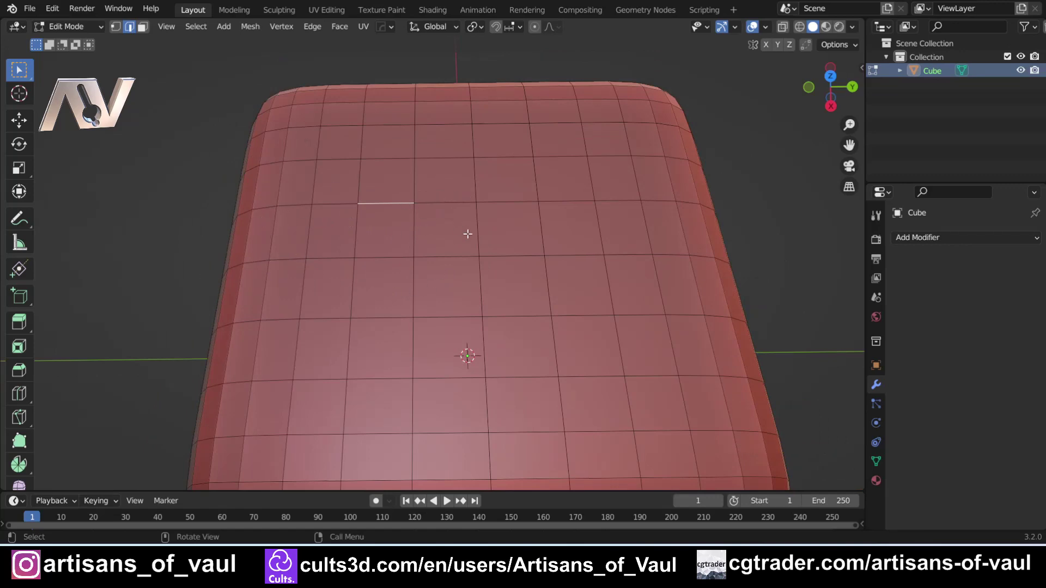
scroll(468, 233, down, 2)
scroll(469, 229, up, 2)
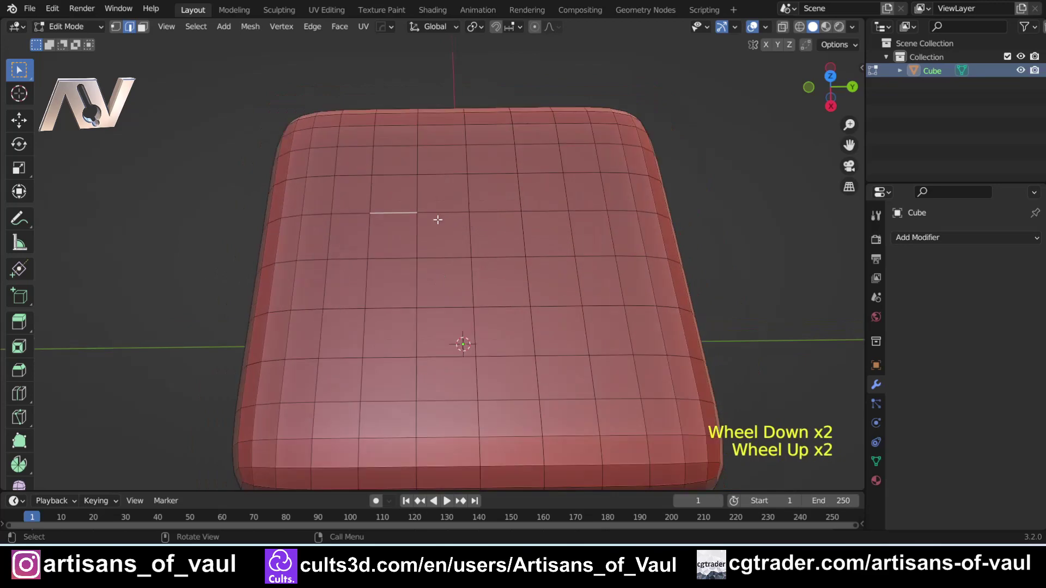
ctrl+click(544, 211)
ctrl+click(579, 294)
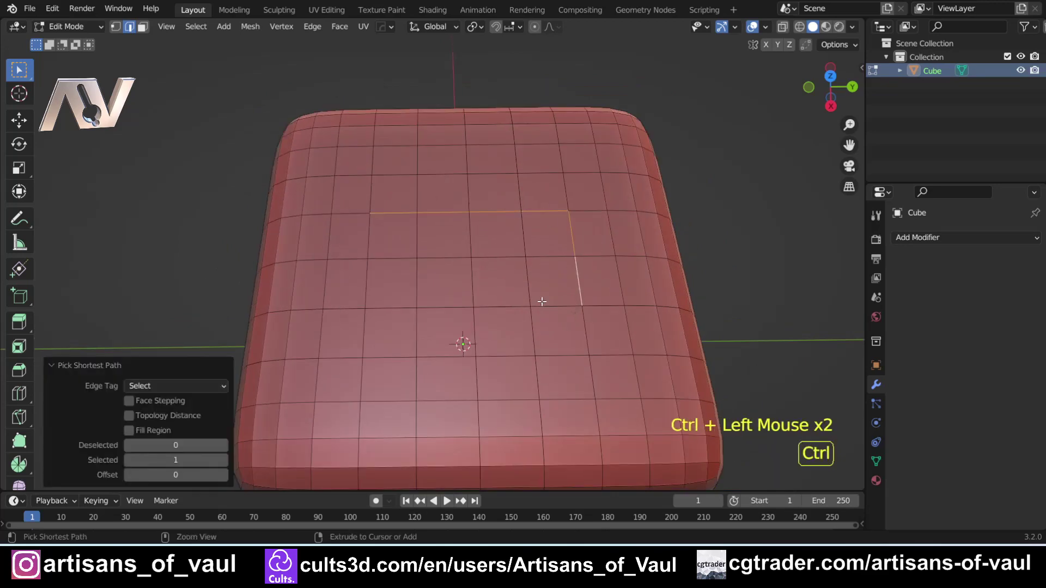
ctrl+click(556, 306)
ctrl+click(533, 331)
ctrl+click(504, 357)
ctrl+click(444, 357)
ctrl+click(363, 333)
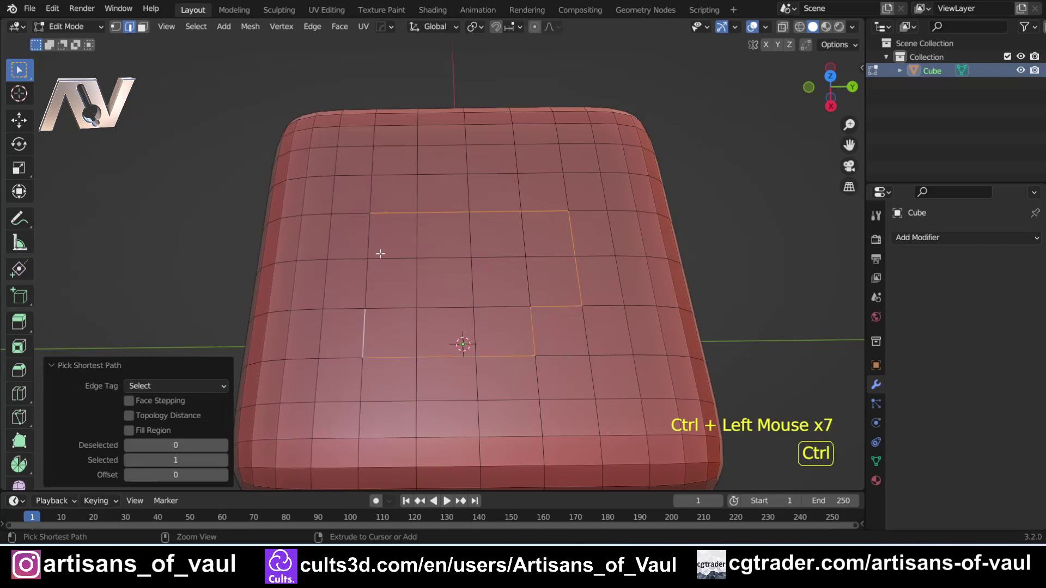
ctrl+click(370, 234)
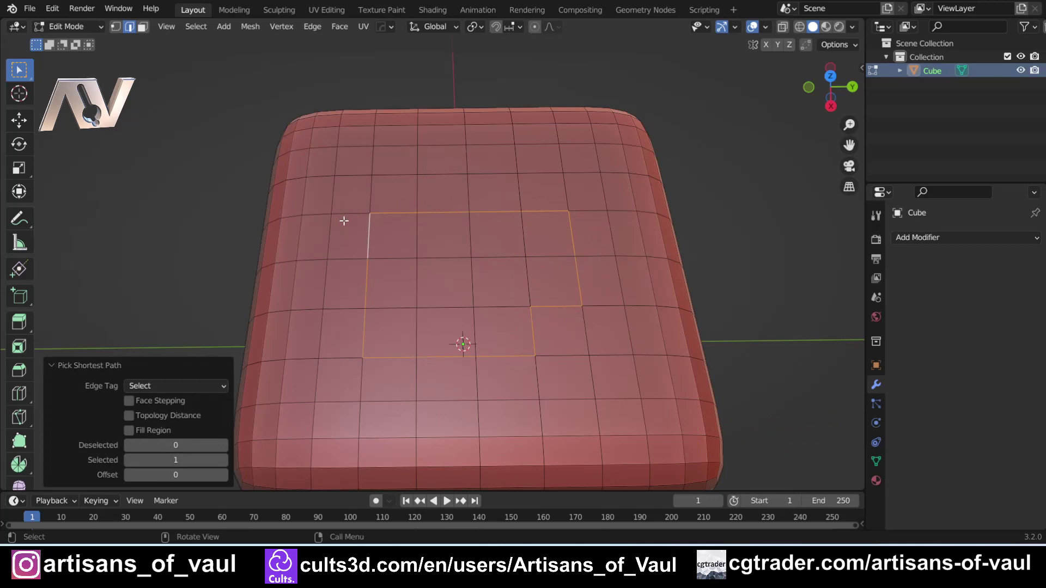
key(2)
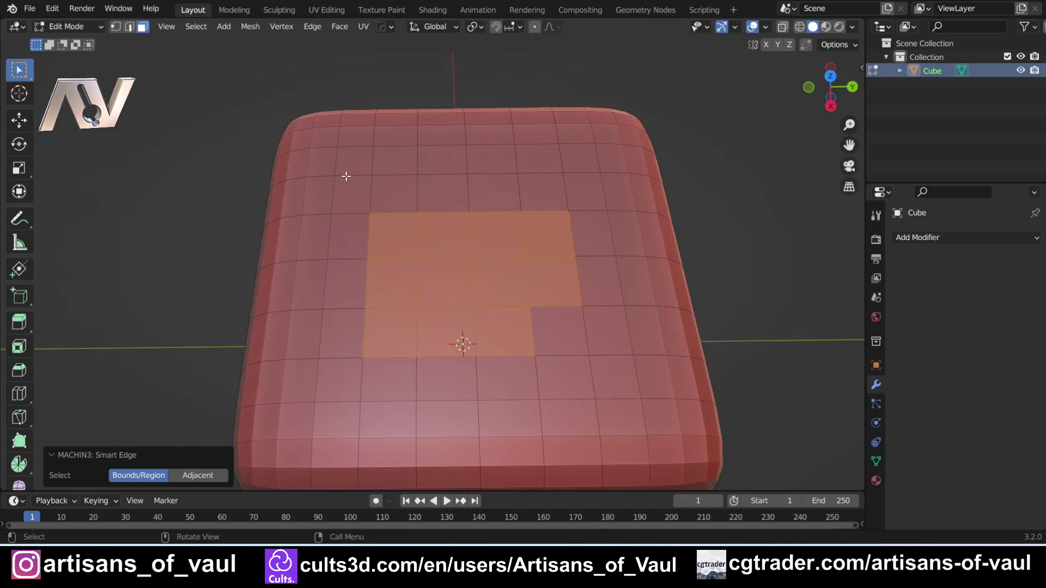
scroll(346, 176, down, 3)
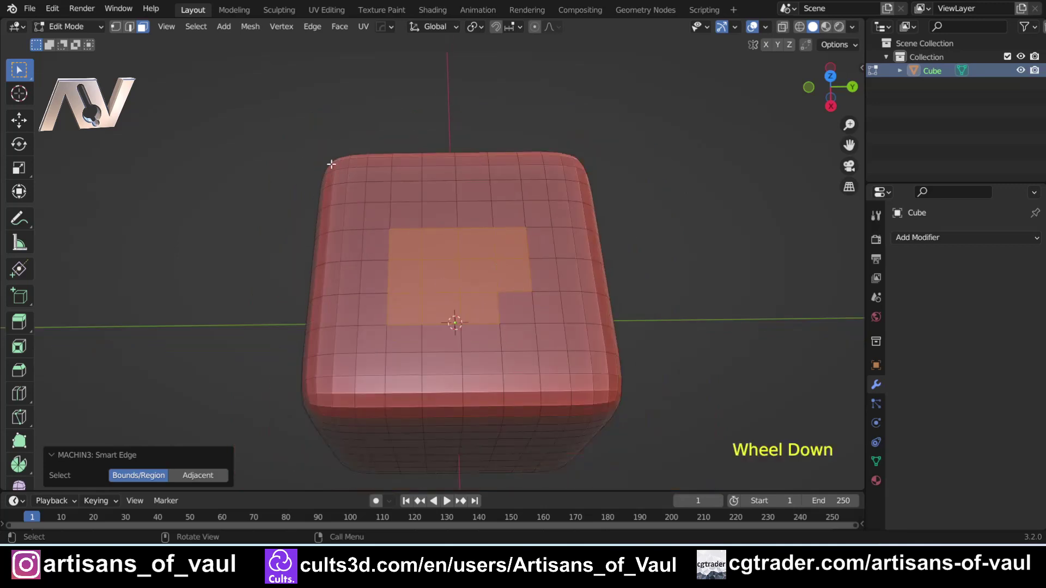
- Convert the selected notched face region on the top surface back to its boundary edges with Smart Edge
scroll(389, 214, up, 2)
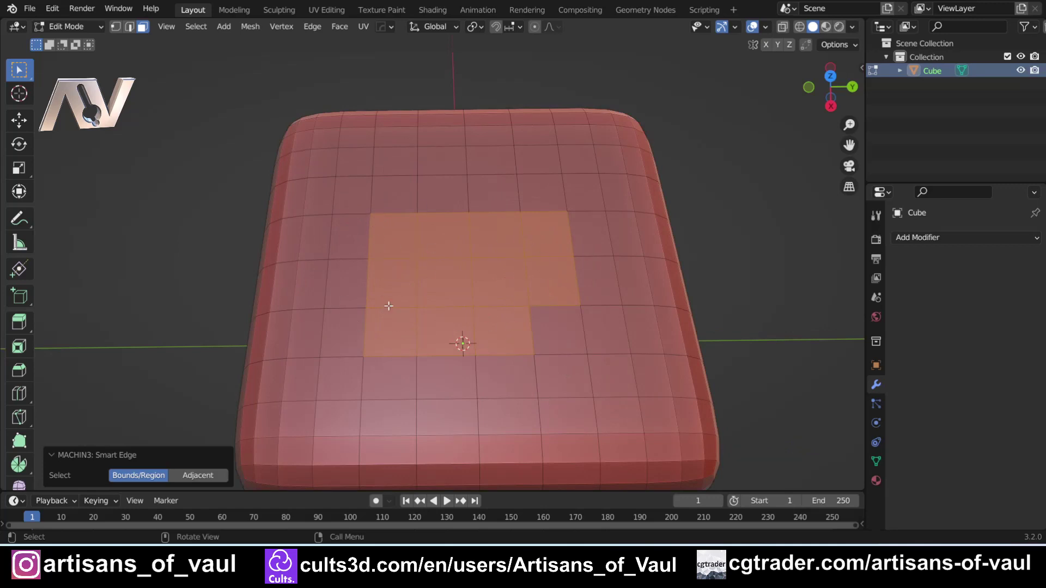
key(2)
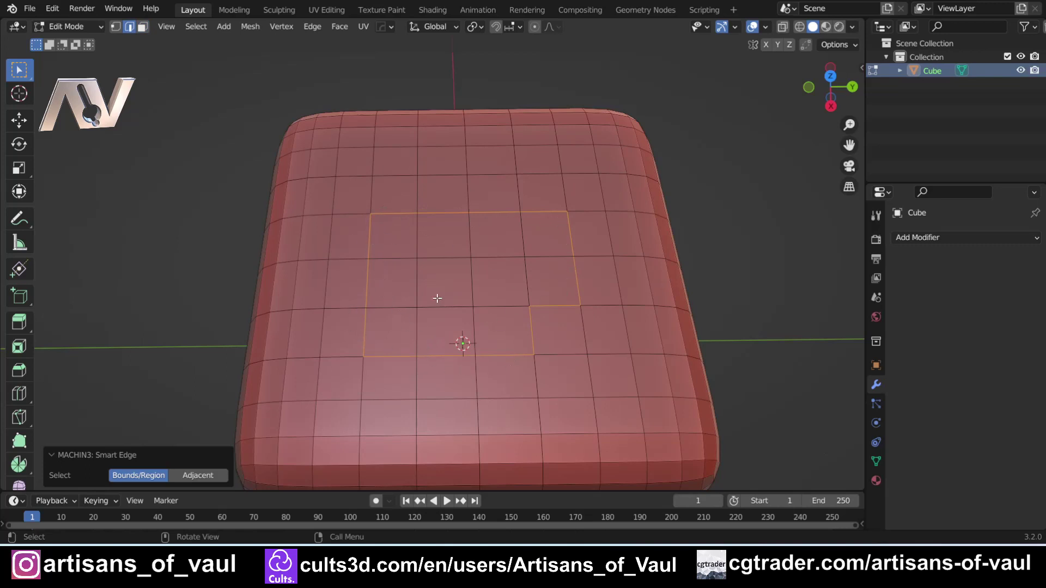
- In face mode, brush-select a stepped diagonal region of faces on the top surface and convert it to boundary edges with Smart Edge
click(347, 177)
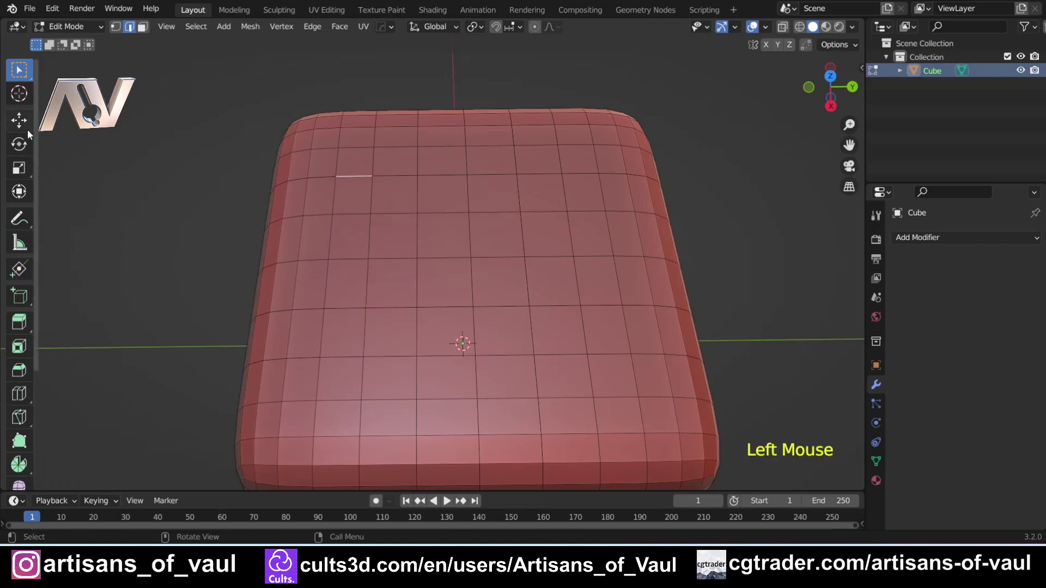
key(ctrl+Tab)
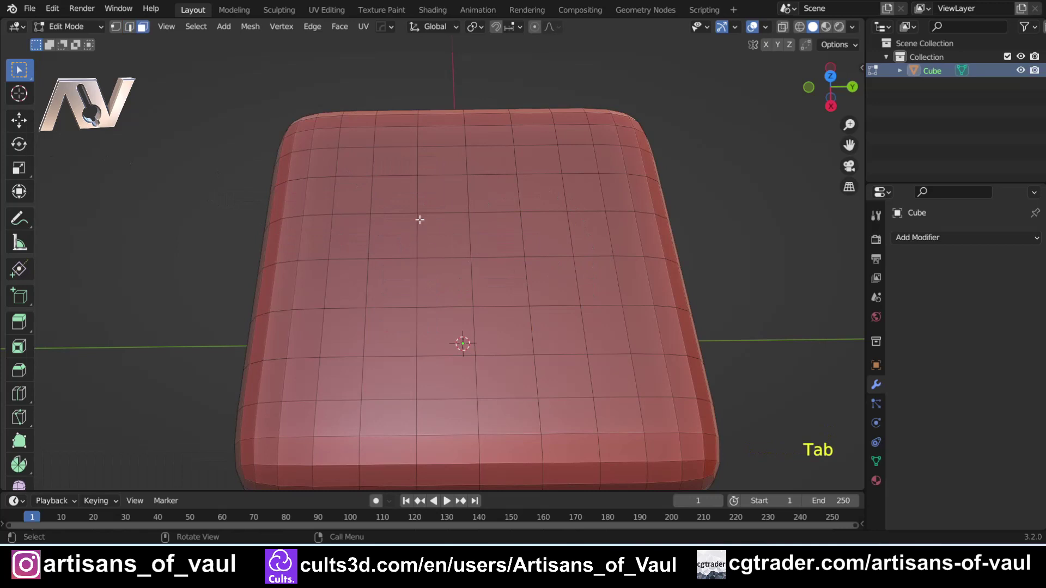
key(c)
mouse_move(364, 203)
mouse_down()
mouse_move(420, 256)
mouse_move(541, 306)
mouse_move(574, 360)
mouse_move(578, 347)
mouse_up()
right_click(578, 347)
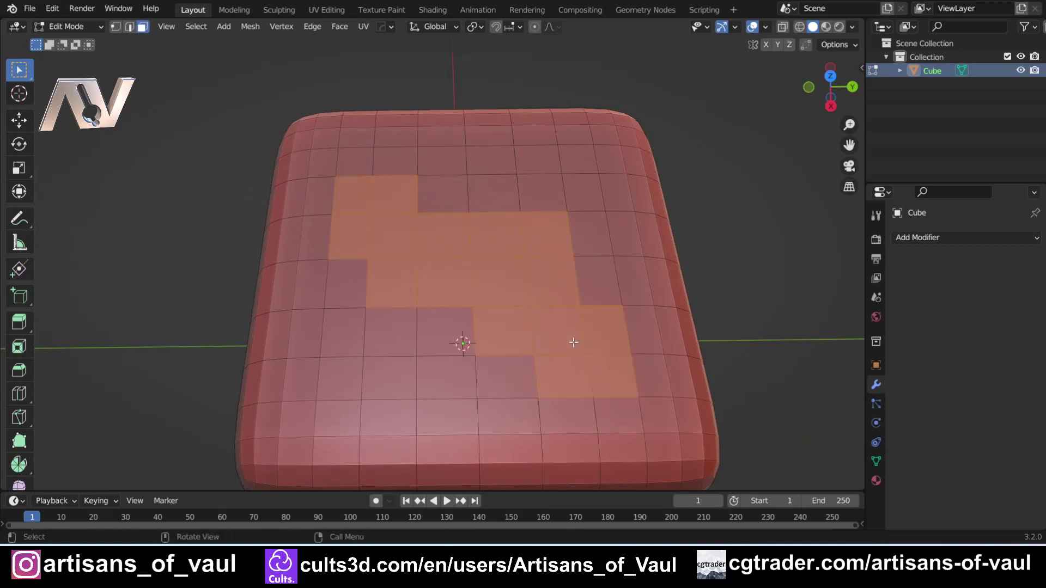
key(2)
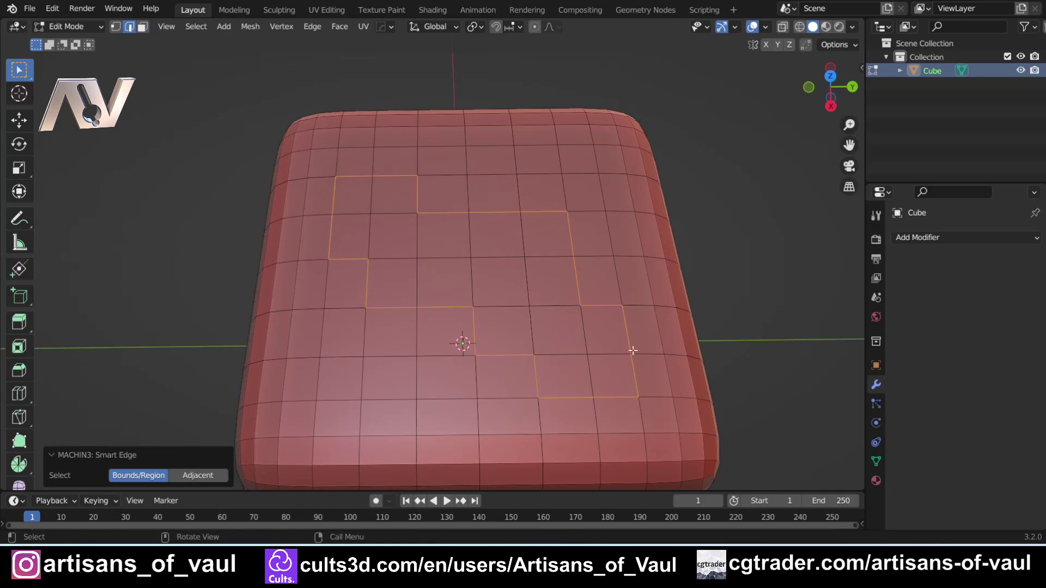
- From top view in face mode, select a 4 by 3 block of faces through the whole cube in wireframe and delete it
click(829, 77)
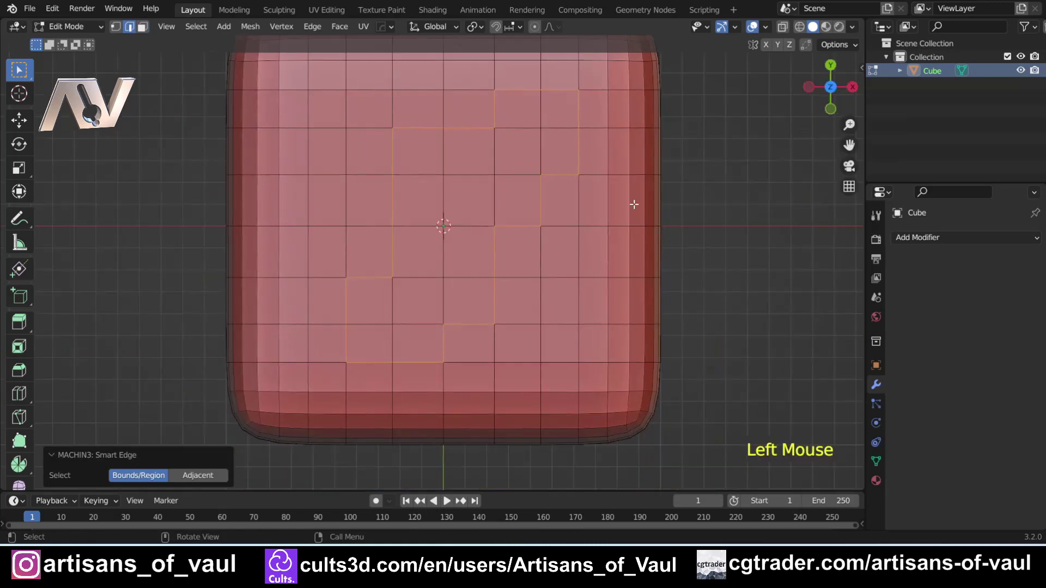
click(389, 198)
key(Tab)
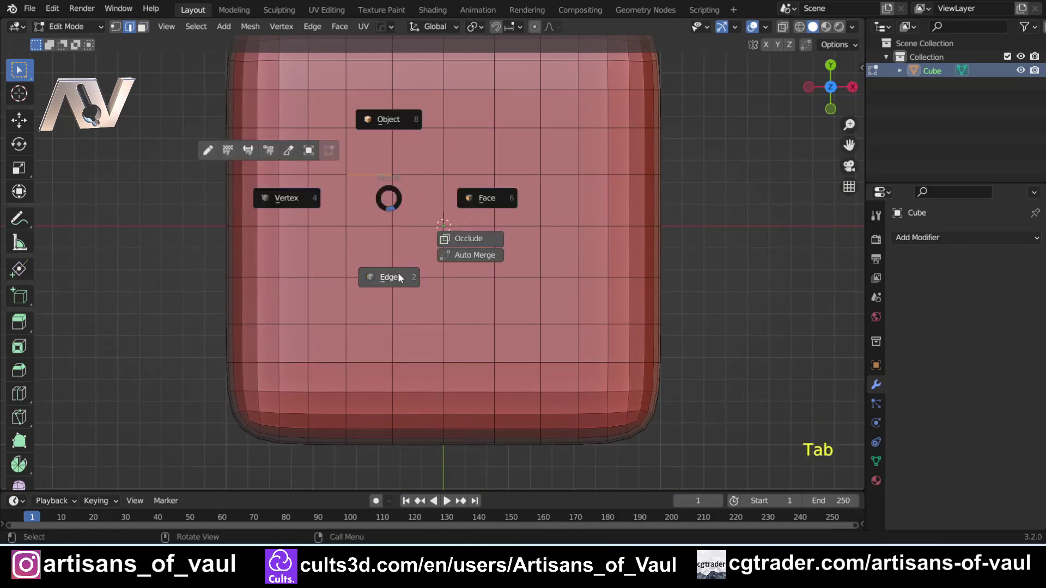
click(463, 212)
key(shift+z)
drag(363, 141, 543, 270)
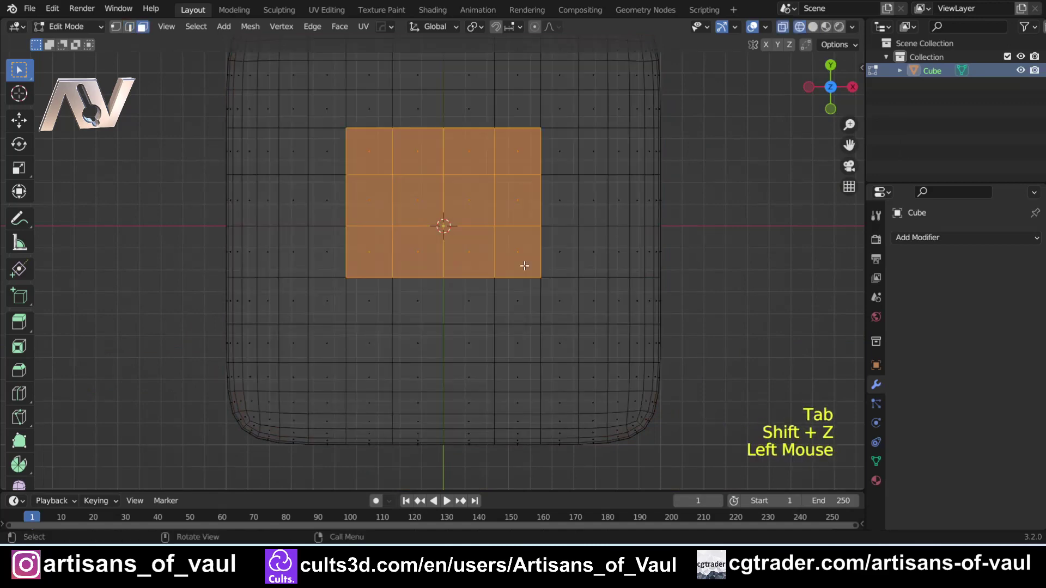
key(Delete)
click(524, 266)
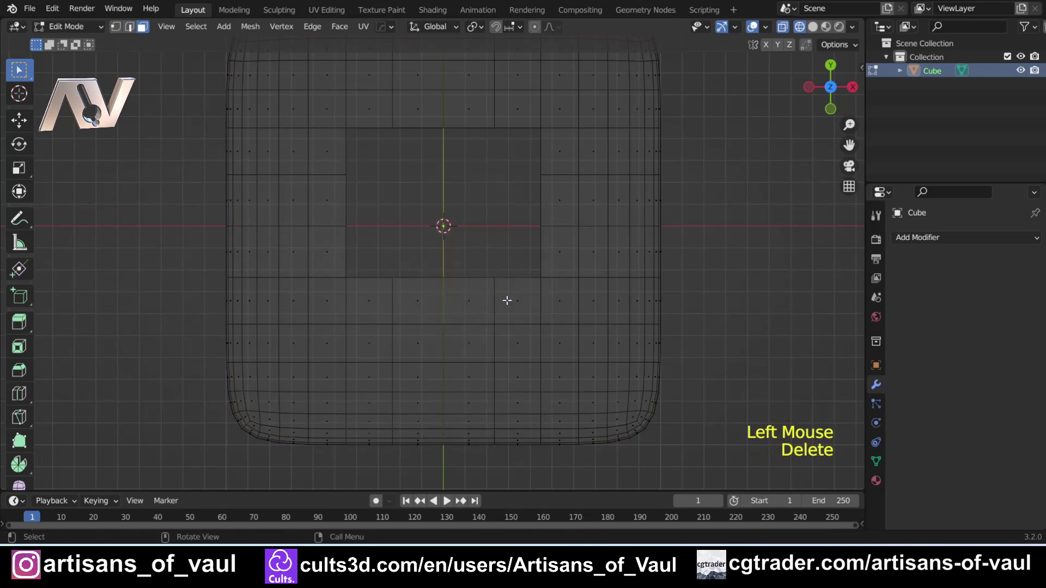
- In edge mode with solid shading, select the border edge loops of both the upper and lower openings
key(Tab)
click(505, 380)
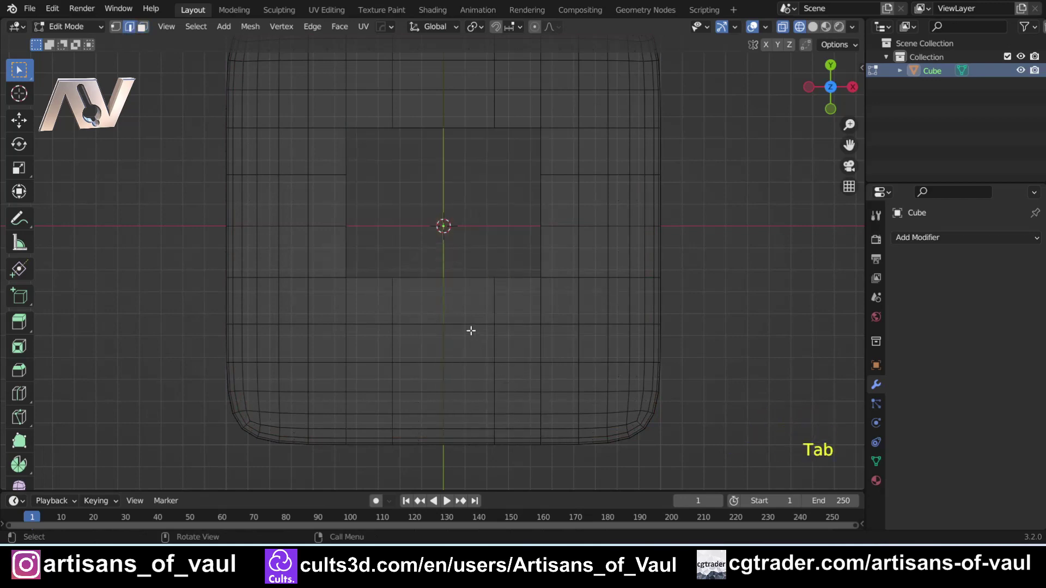
key(shift+z)
middle_drag(514, 277, 378, 188)
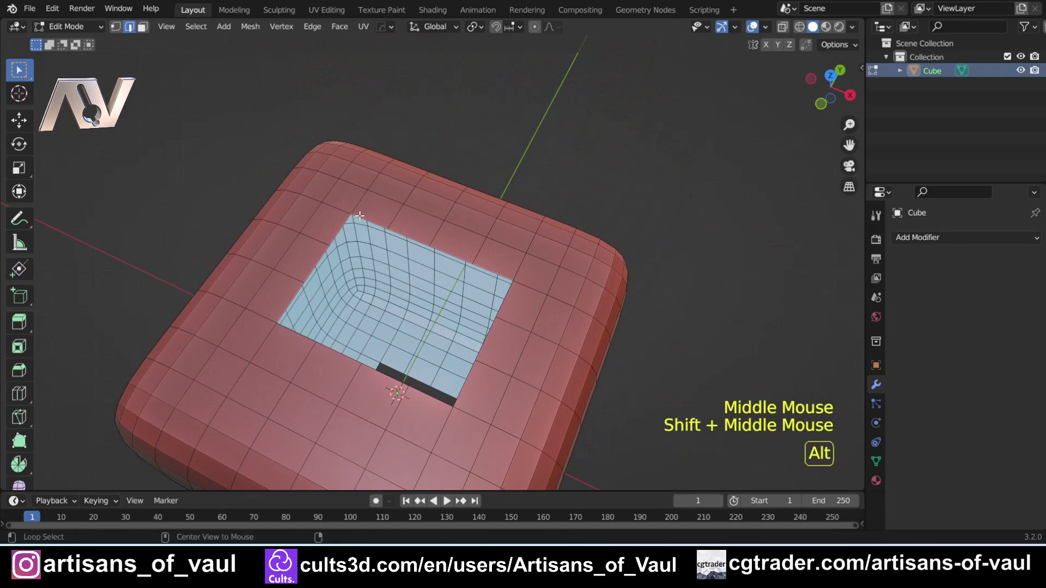
alt+click(406, 250)
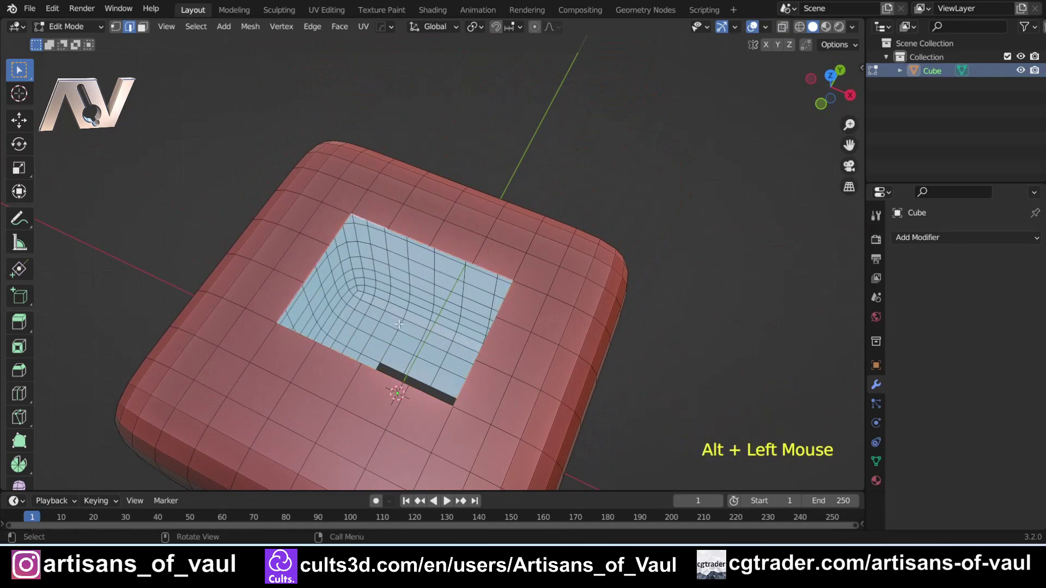
middle_drag(398, 325, 361, 298)
alt+shift+click(384, 375)
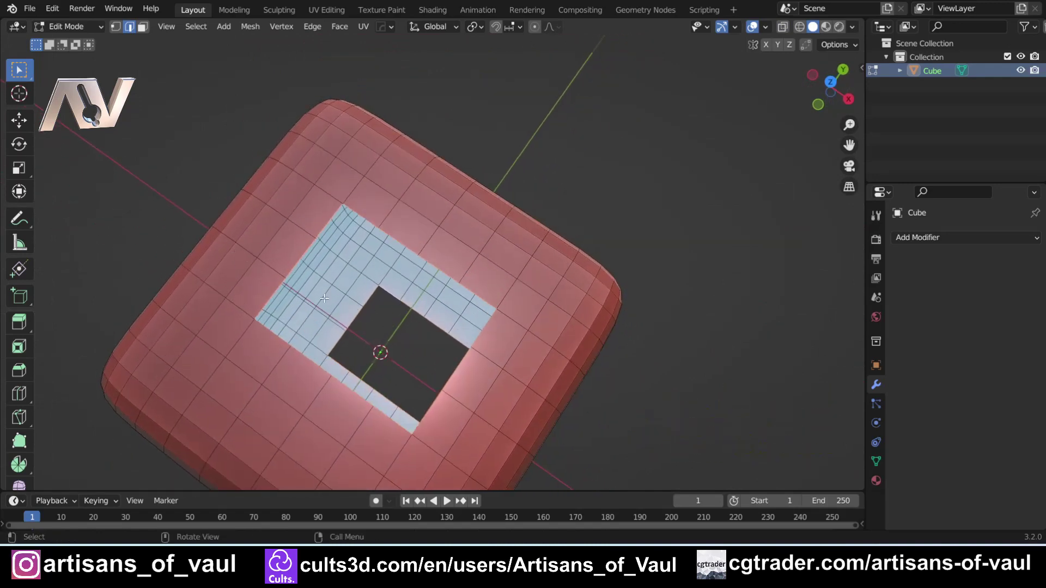
- Bridge the border loops of the two openings with Smart Edge, using 0 cuts and Surface interpolation
click(312, 27)
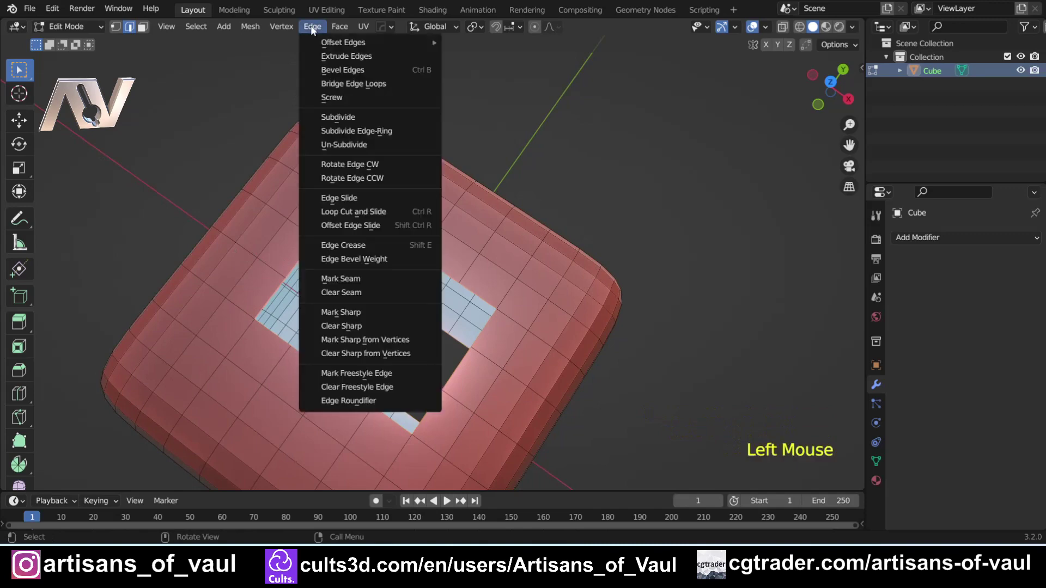
click(338, 83)
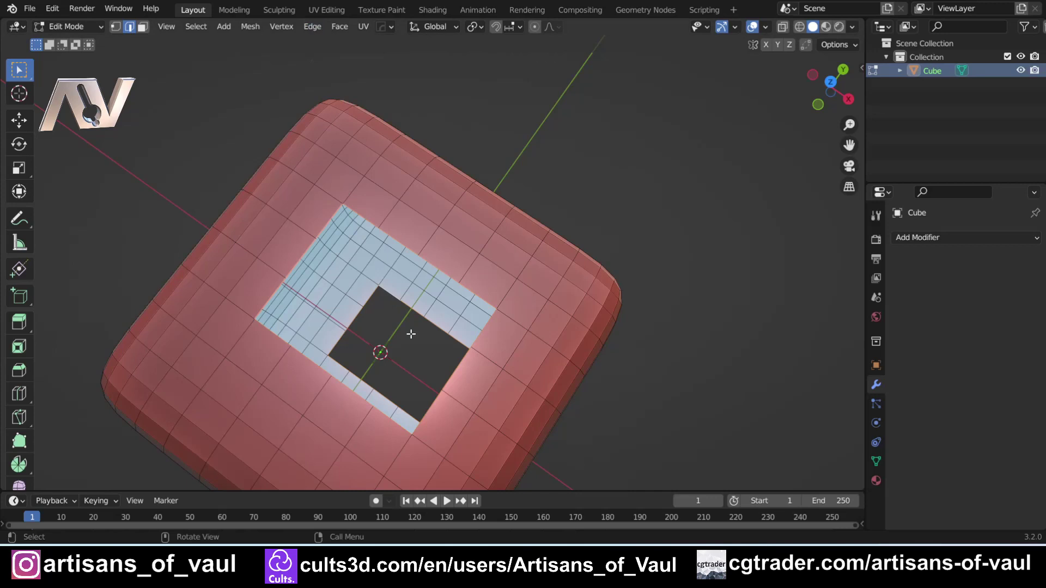
key(2)
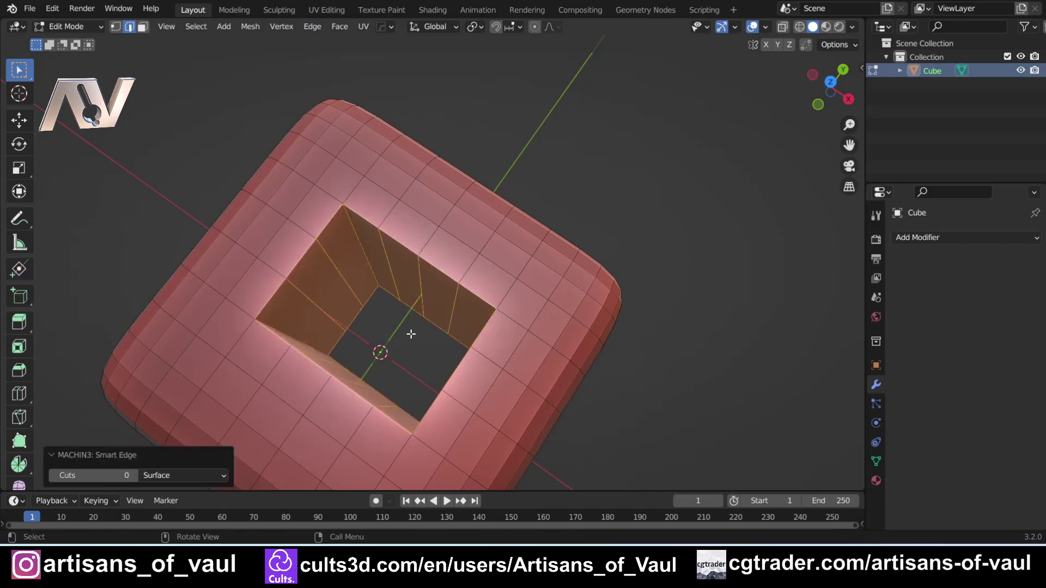
scroll(411, 334, down, 3)
middle_drag(411, 334, 339, 277)
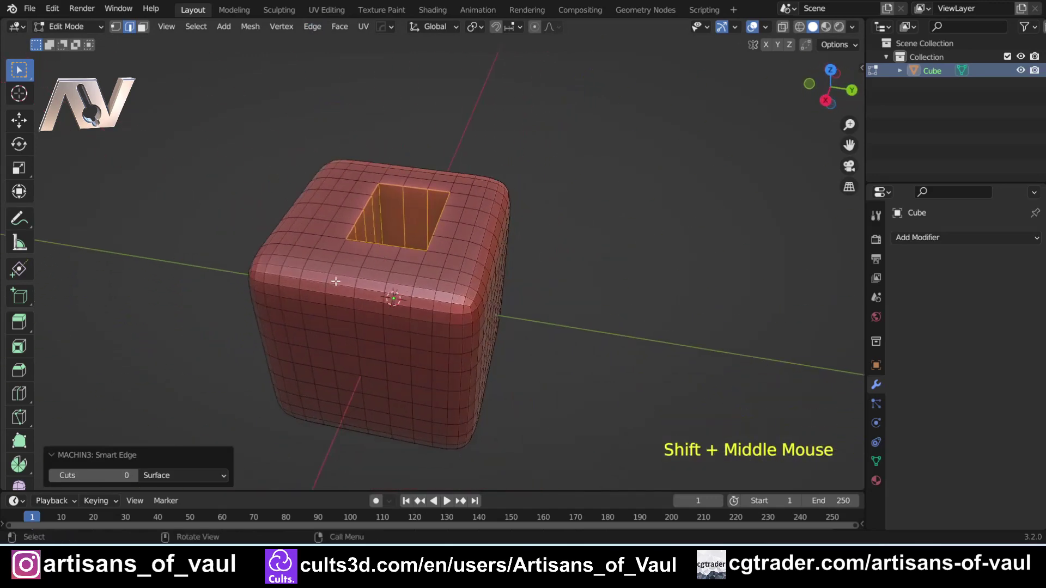
- Delete the bridged cube in object mode and add a new default cube with size 2
key(Tab)
click(367, 291)
key(Delete)
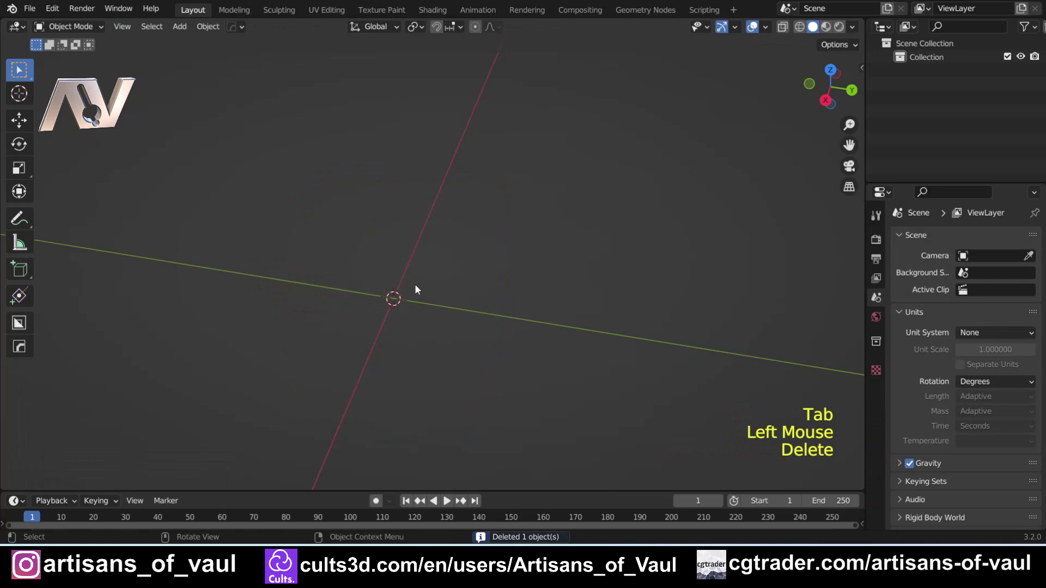
key(shift+a)
mouse_move(408, 252)
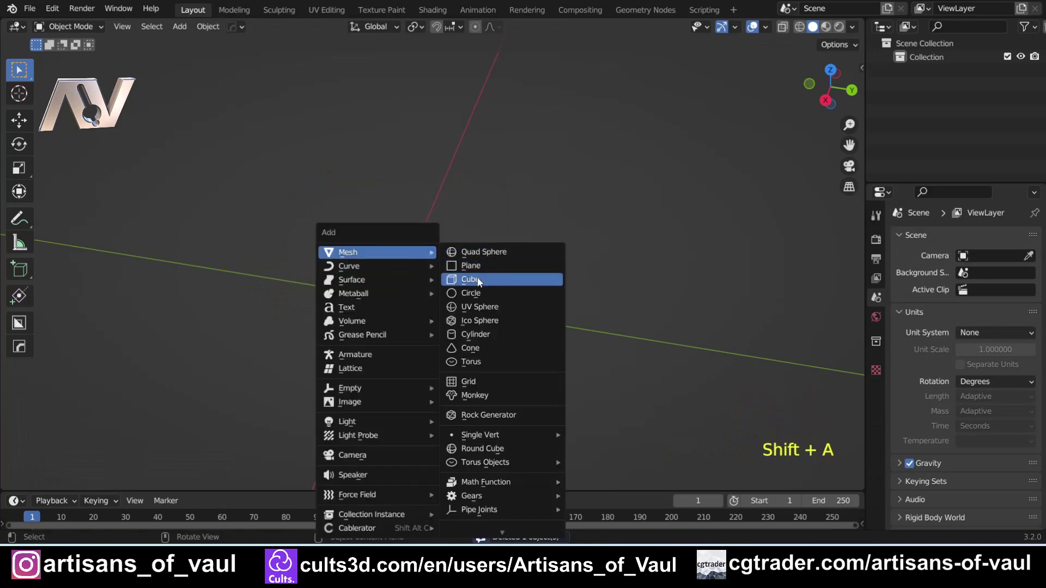
click(476, 280)
middle_drag(434, 307, 459, 269)
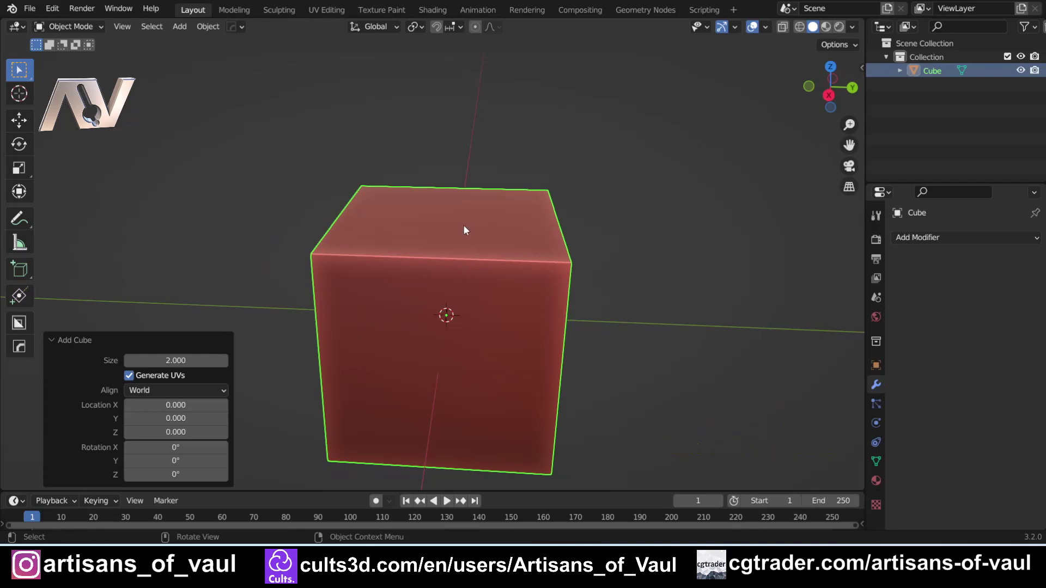
- Duplicate the new cube's top face, placing the copy about -0.16 in X, -0.60 in Y and 0.50 in Z from the original
click(456, 164)
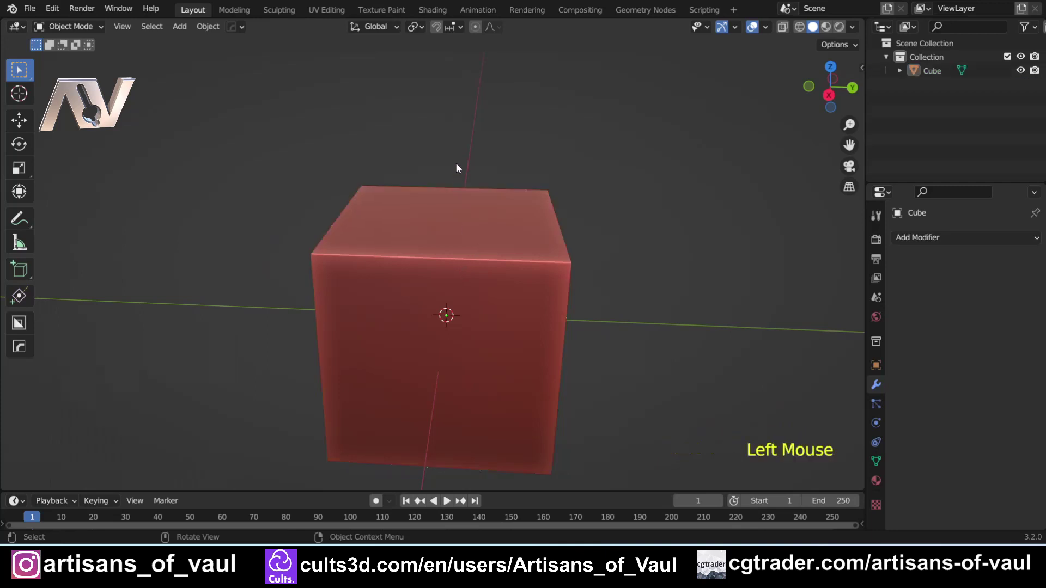
click(416, 208)
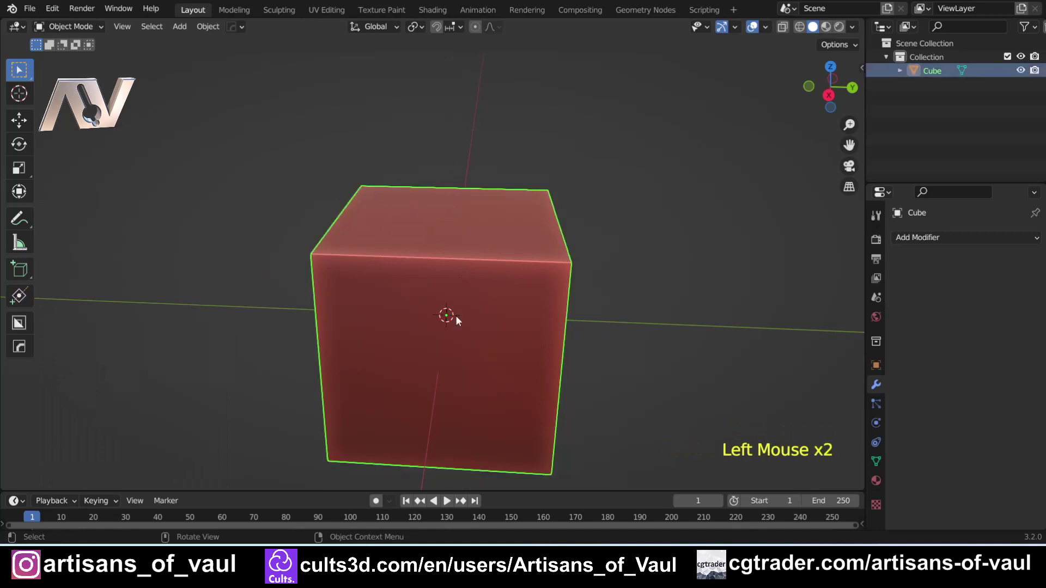
key(Tab)
key(Tab)
key(Tab)
click(523, 283)
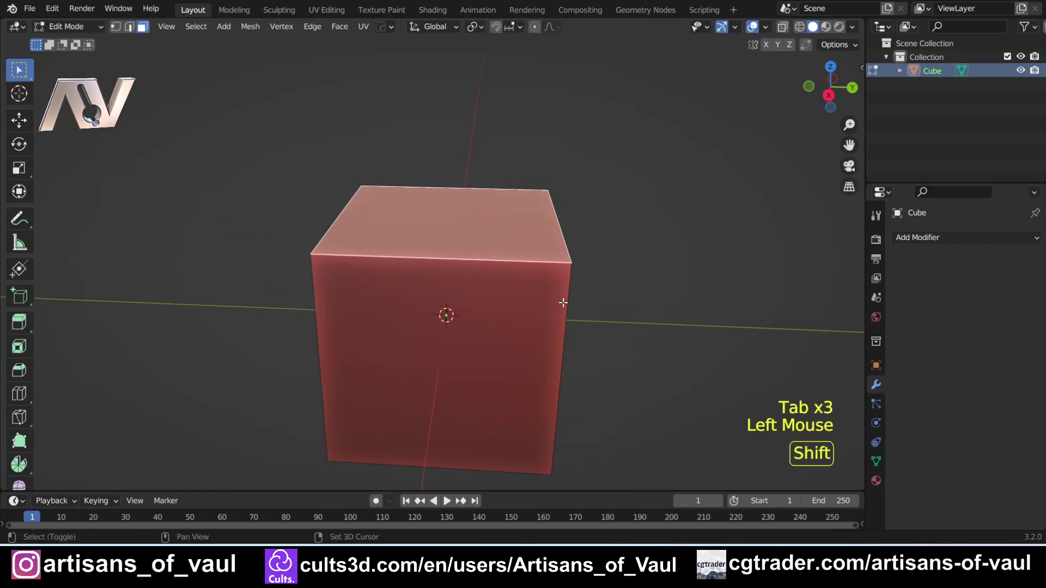
key(shift+d)
click(499, 242)
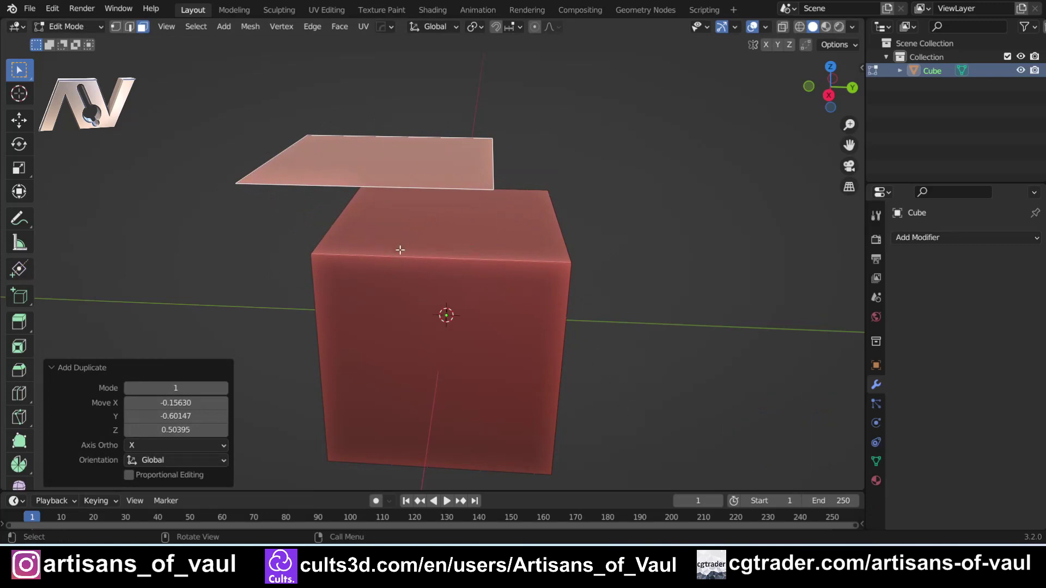
- From top view in edit mode, move the duplicated face about -0.44 in X and 0.07 in Y so it partly overlaps the cube
key(Tab)
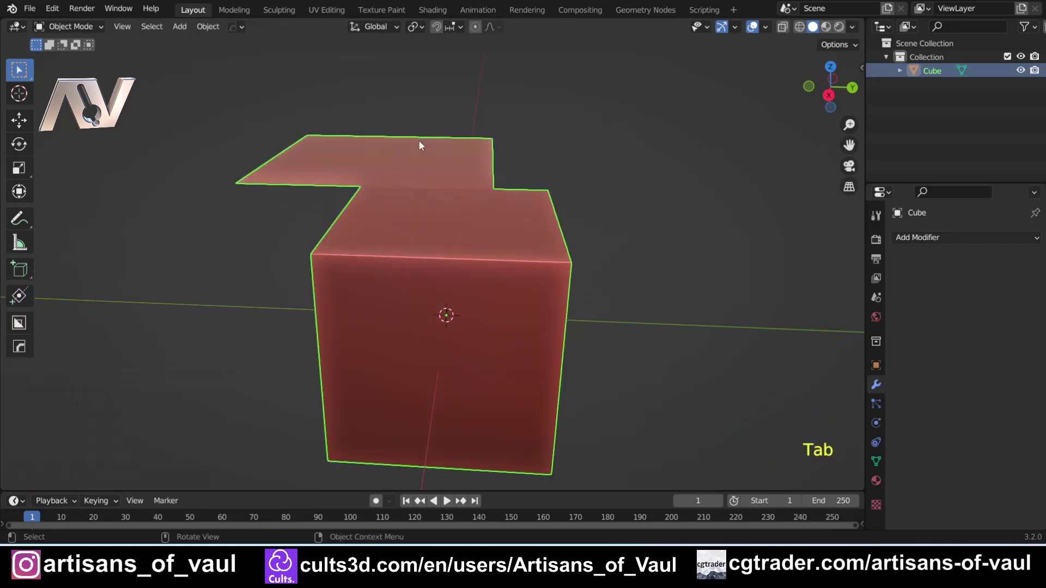
mouse_move(454, 257)
middle_down()
mouse_move(409, 243)
mouse_move(423, 285)
mouse_move(462, 276)
middle_up()
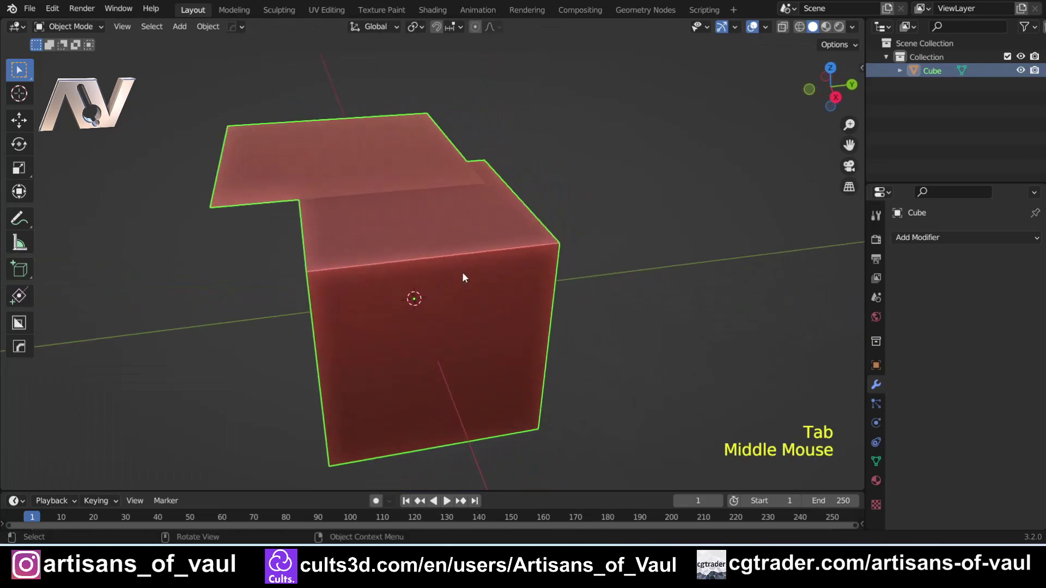
key(Tab)
click(556, 277)
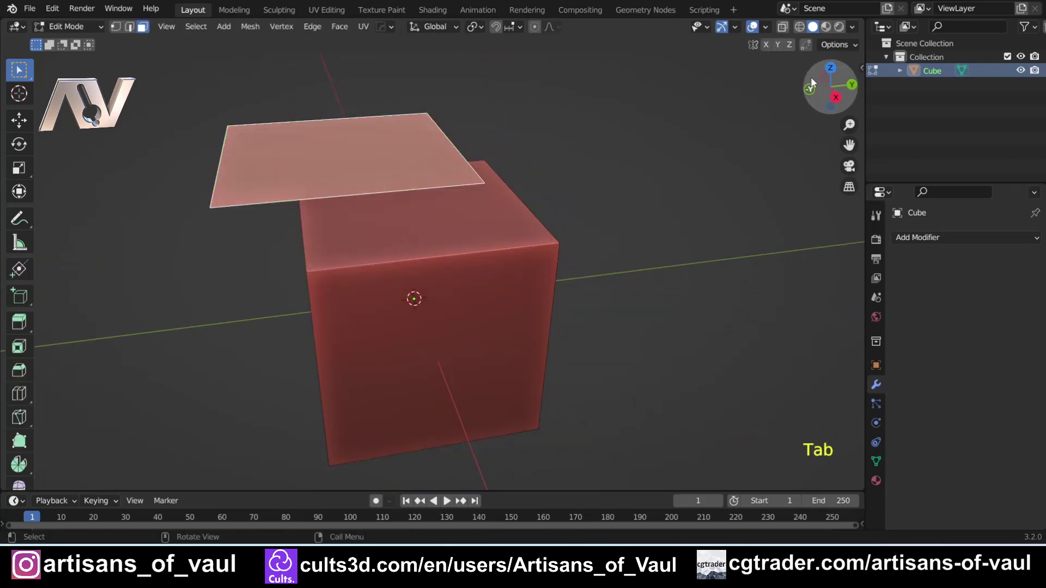
click(829, 68)
shift+middle_drag(512, 290, 598, 260)
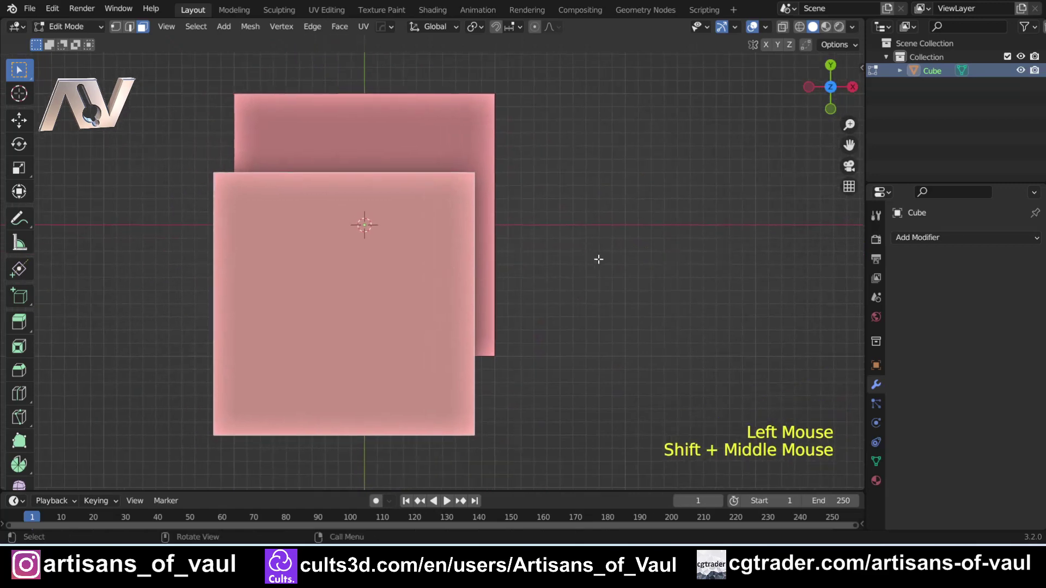
key(g)
click(558, 261)
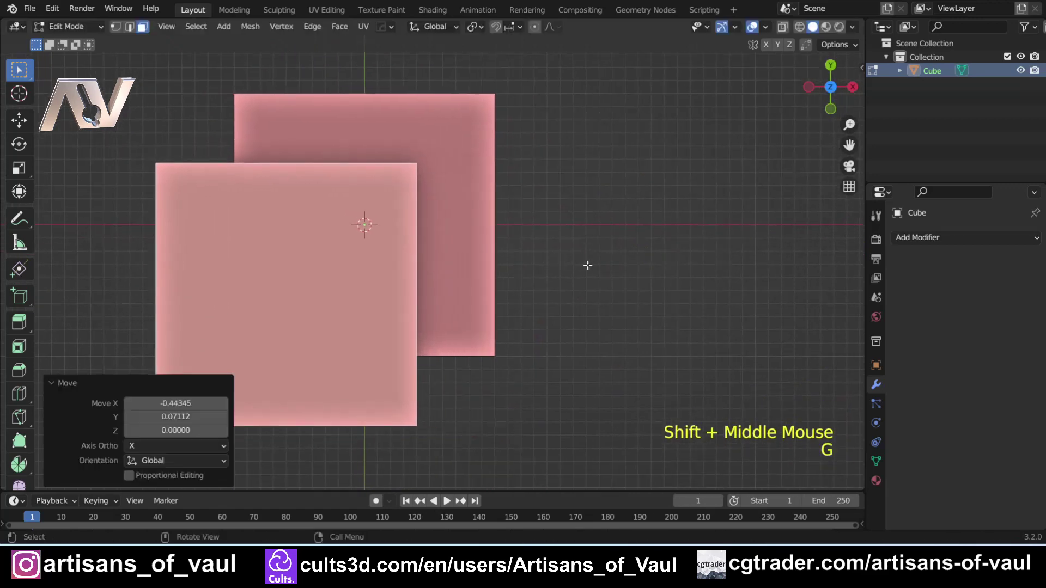
- Try Smart Edge's Knife Project with the raised face on the cube's top surface and undo the projection
key(2)
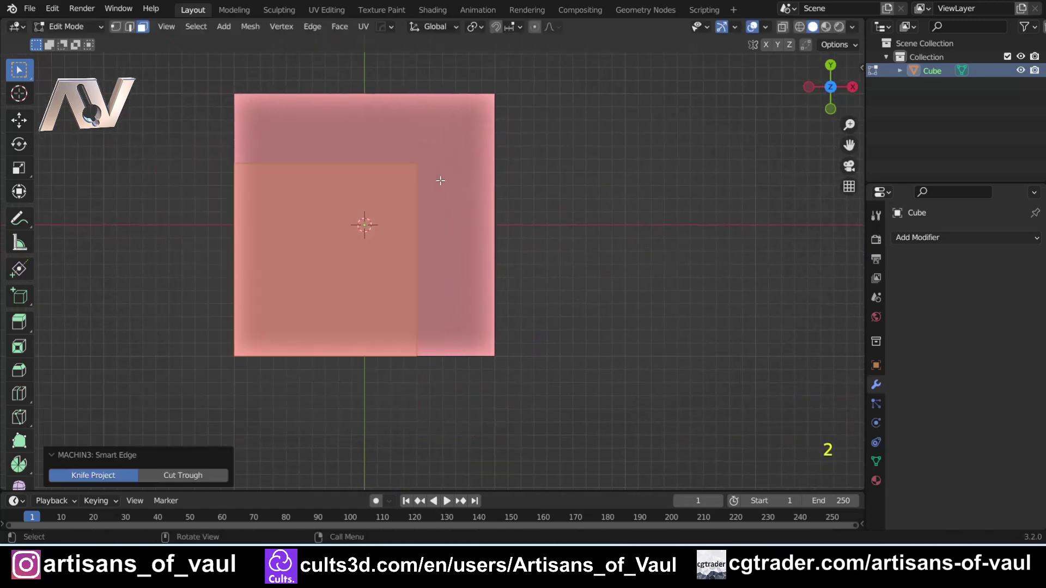
middle_drag(299, 334, 392, 316)
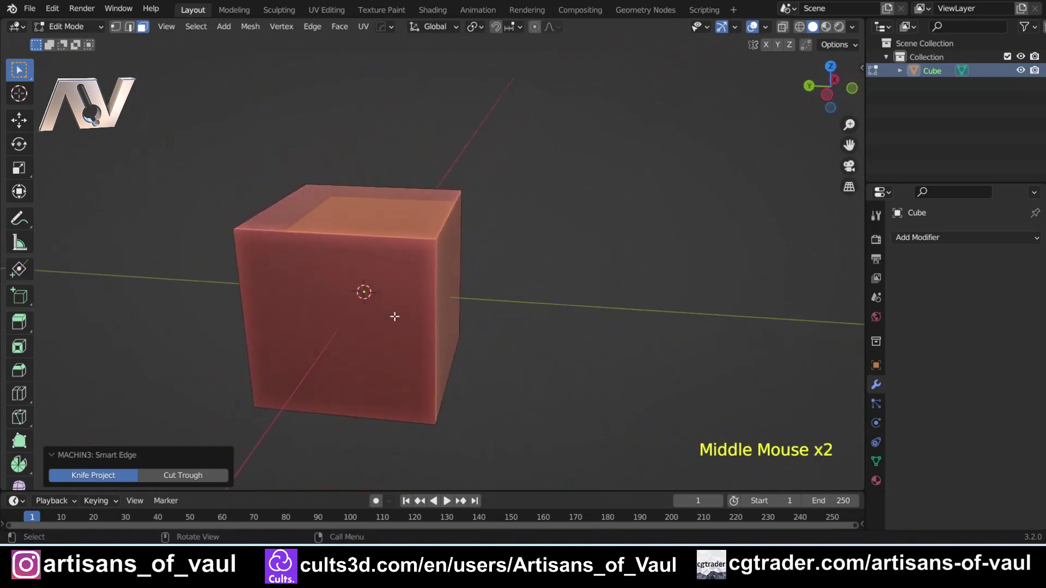
key(ctrl+z)
- From top view, knife-project the raised face onto the cube with Smart Edge and enable Cut Trough to cut the underside too
click(830, 66)
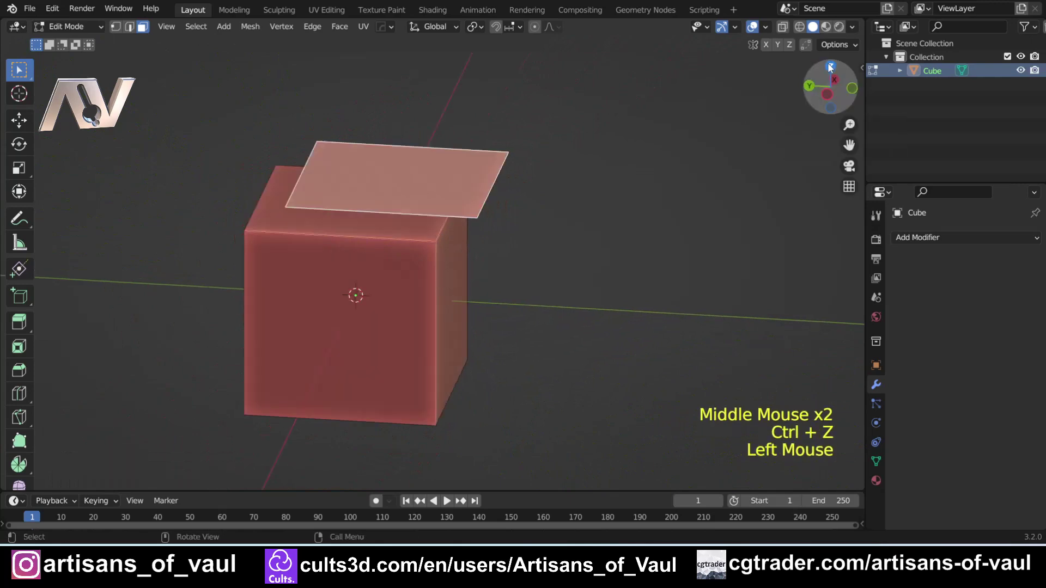
shift+middle_drag(524, 171, 418, 236)
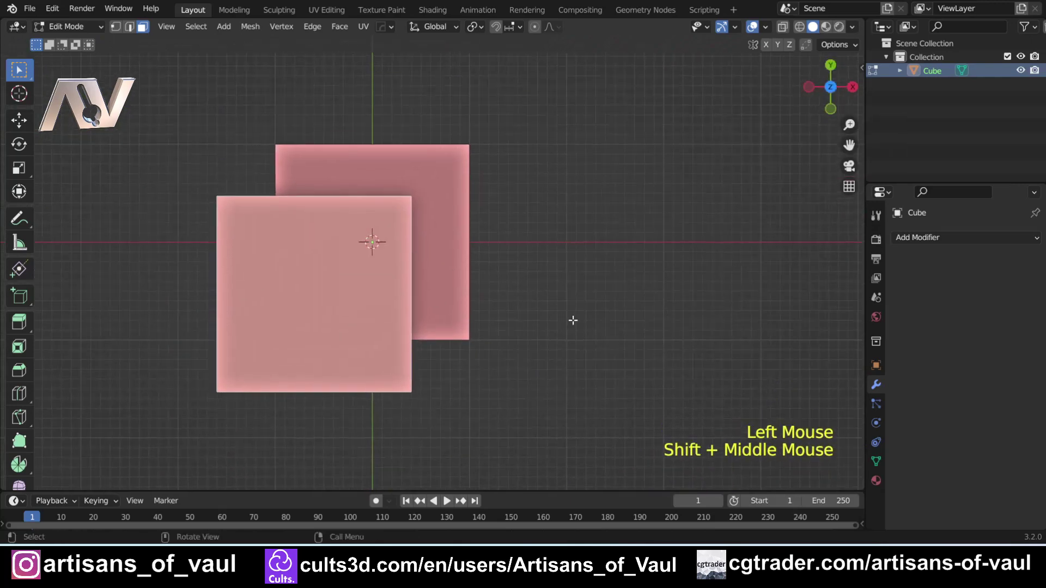
key(2)
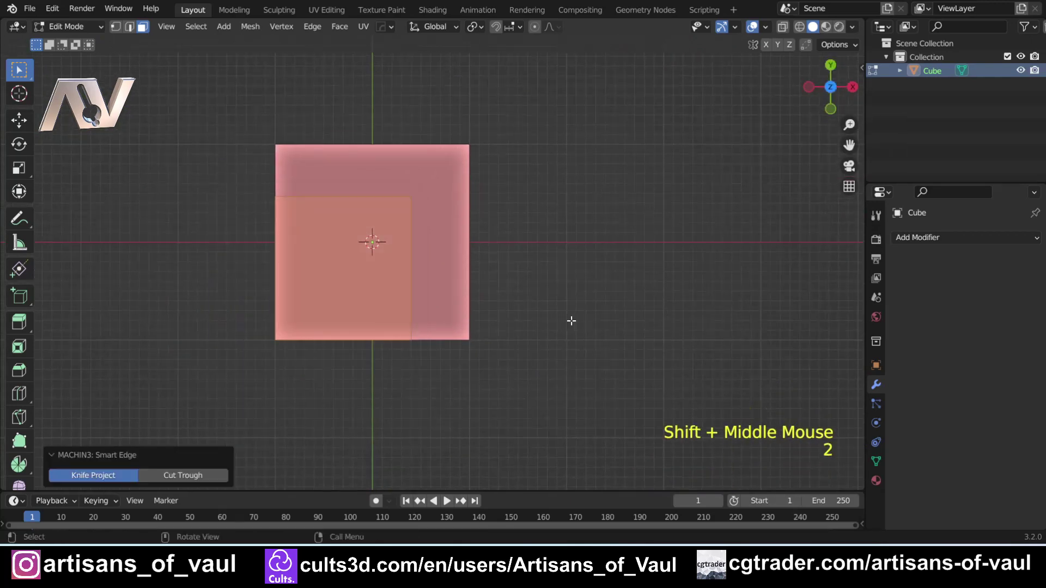
click(183, 476)
middle_drag(296, 453, 490, 161)
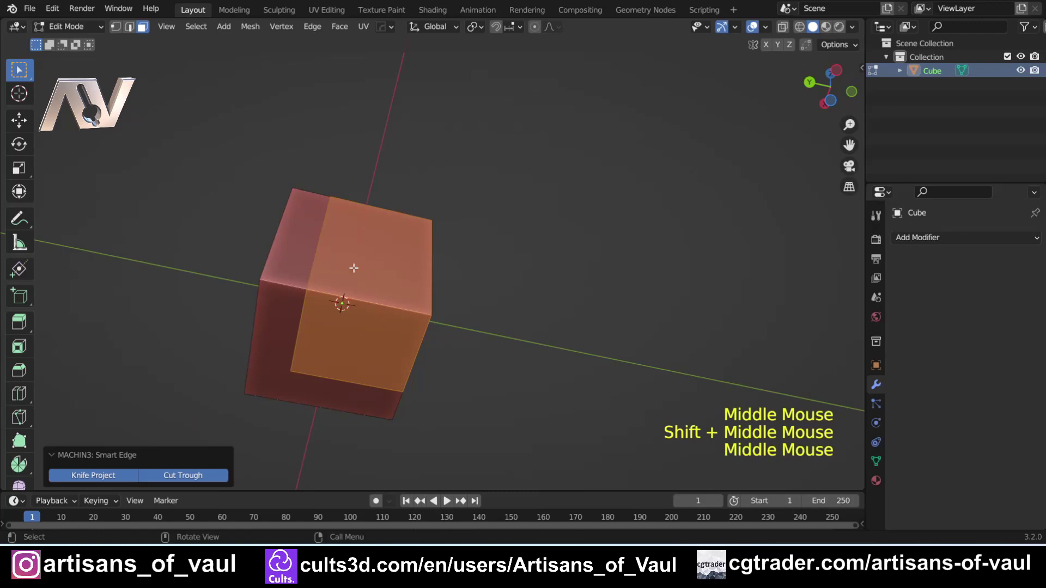
scroll(354, 268, up, 1)
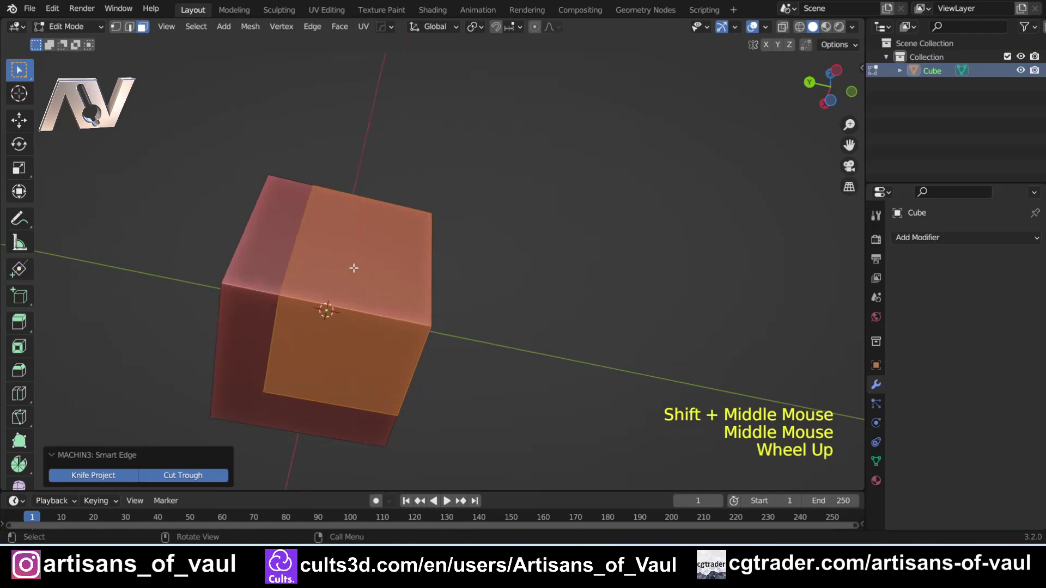